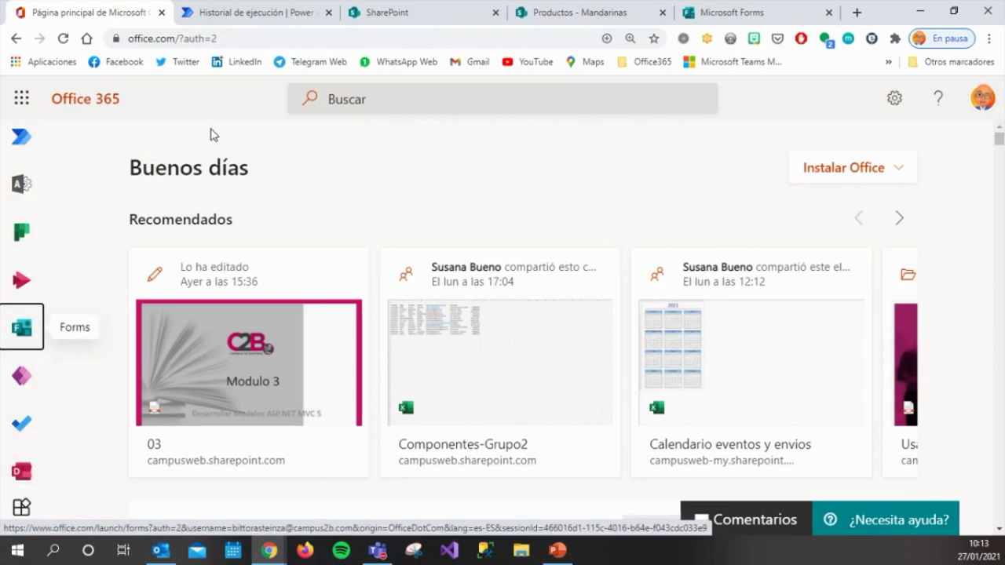
Switch to the SharePoint start page with its followed and frequent sites.
left_click(395, 23)
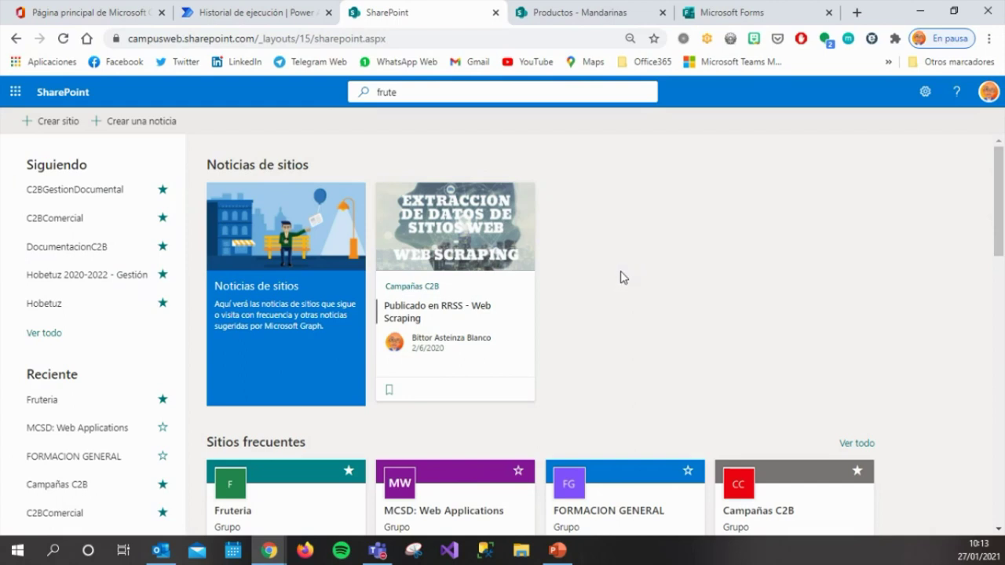
Bring up the Fruteria site's Productos list tab in SharePoint.
left_click(584, 22)
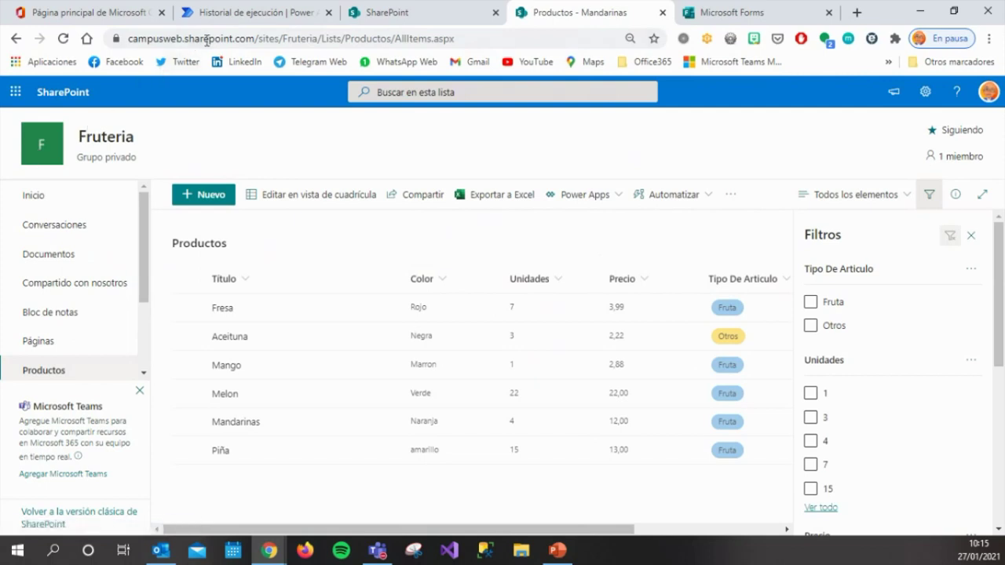
Open Power Automate from the Office 365 home, dismiss the new-names notice, and start a new flow.
left_click(232, 16)
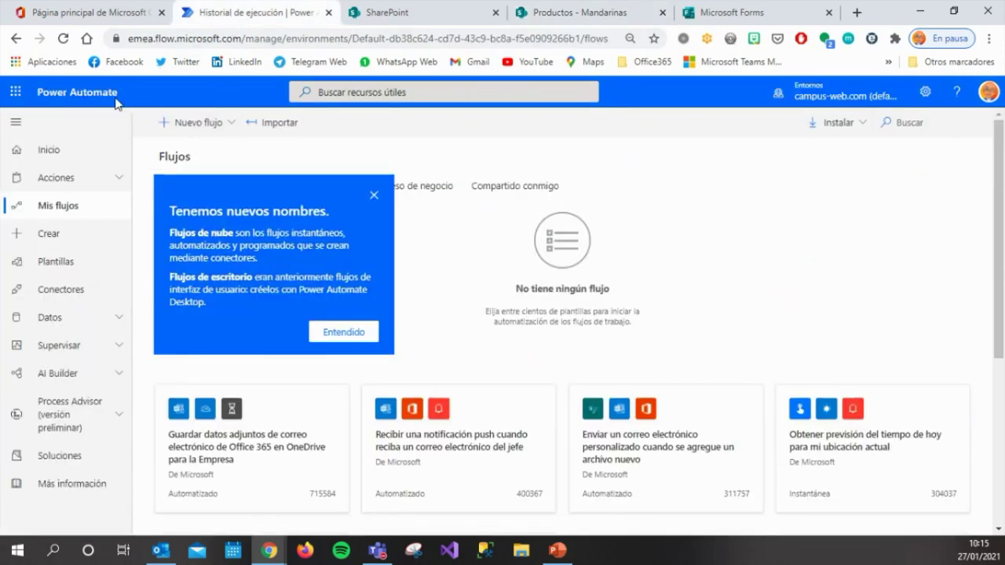
left_click(83, 20)
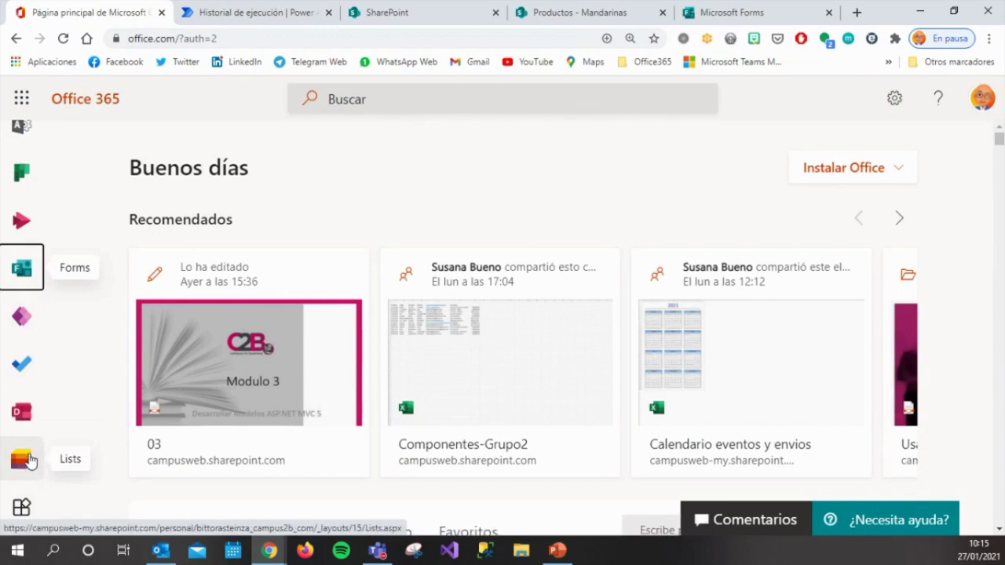
scroll(28, 462, "up", 3)
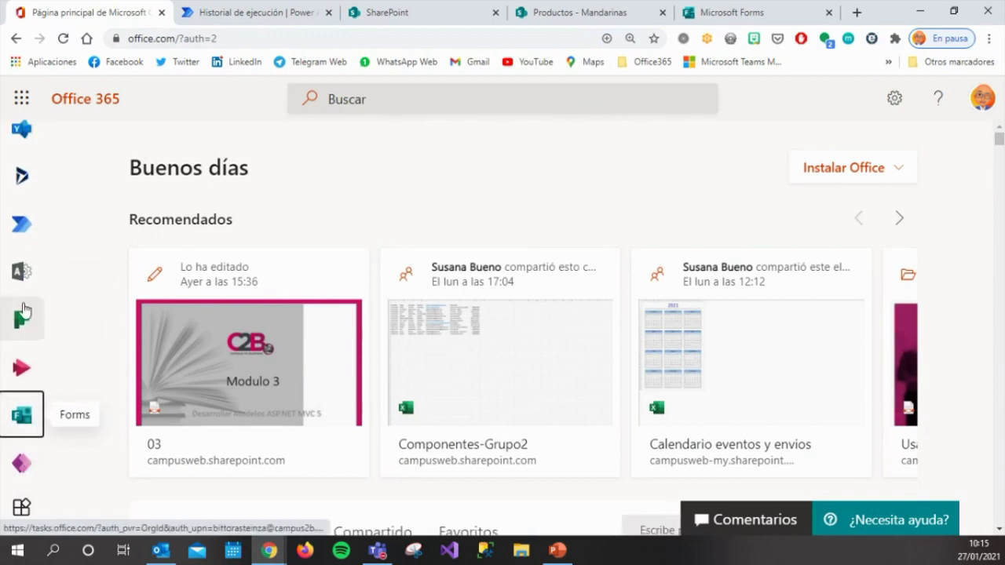
left_click(33, 233)
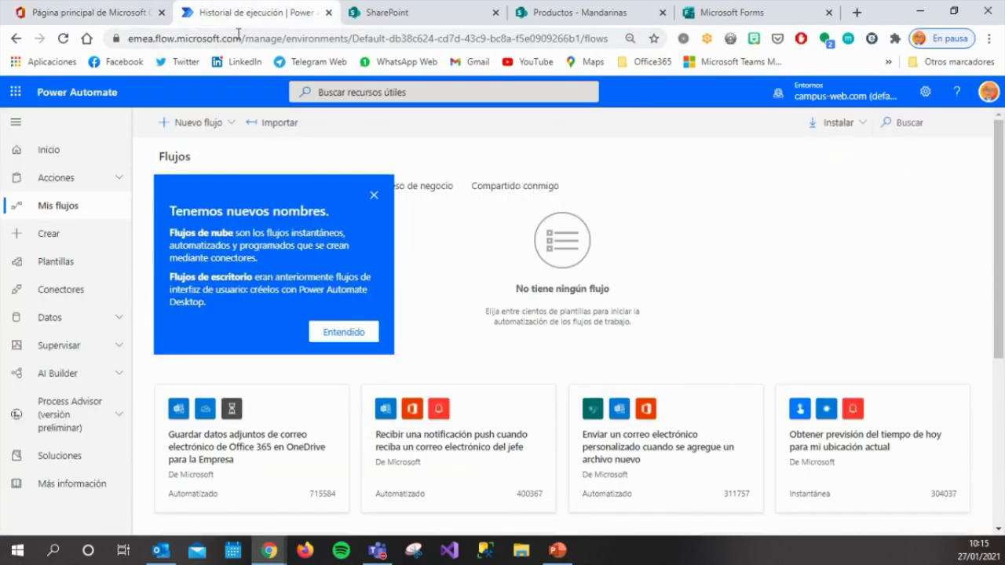
left_click(375, 194)
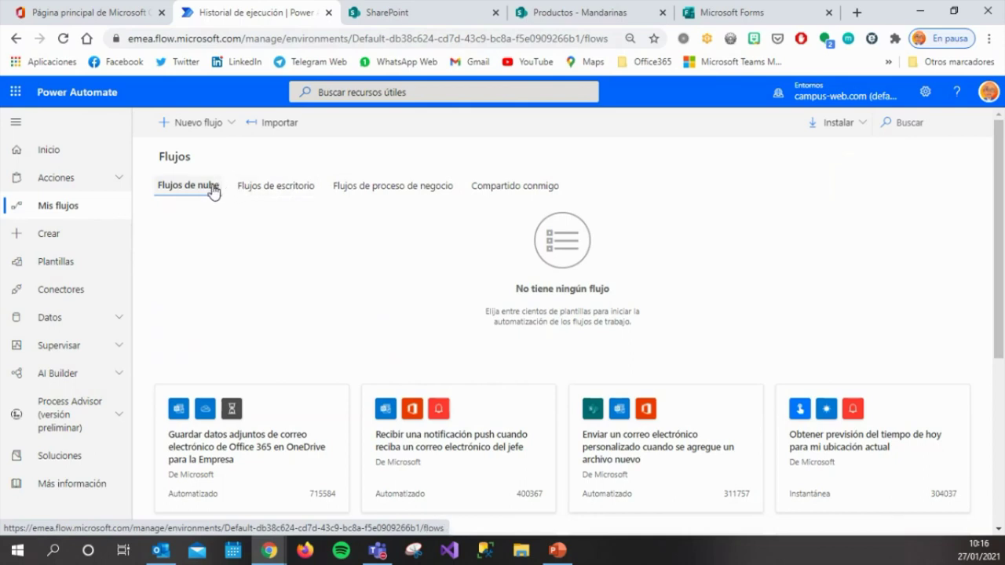
left_click(225, 127)
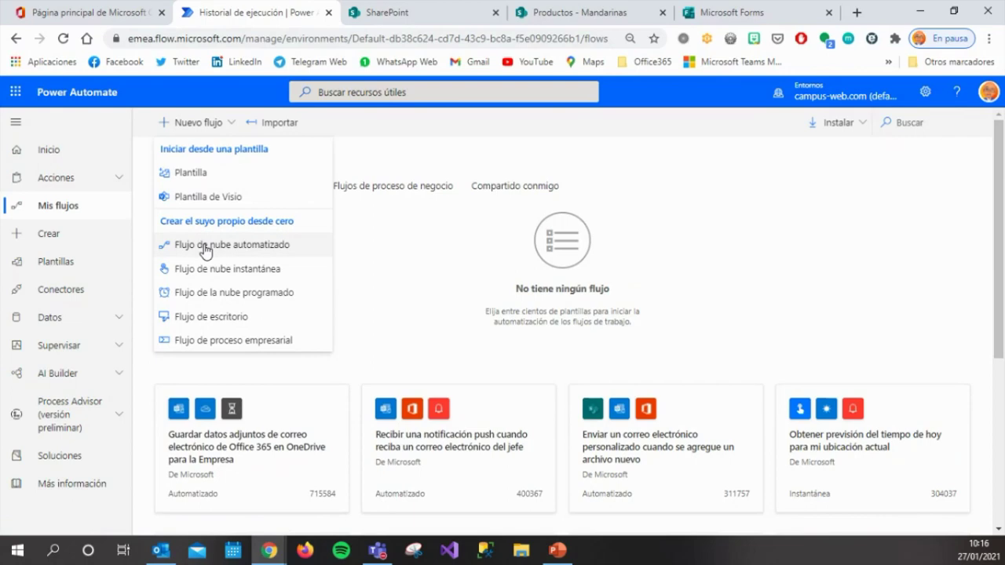
Create automated cloud flow 'Control Stock' triggered when a SharePoint item is created or modified.
left_click(205, 251)
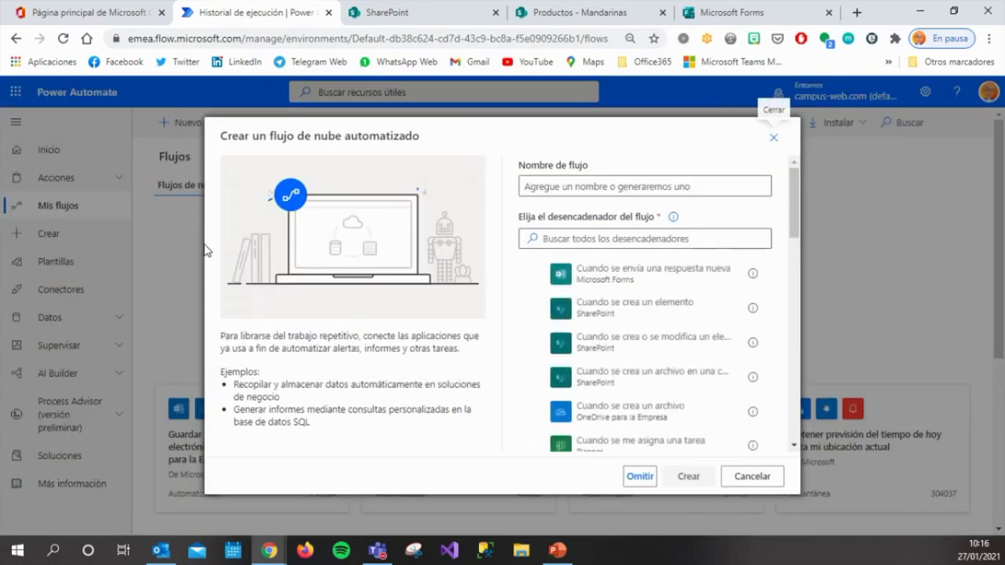
left_click(577, 186)
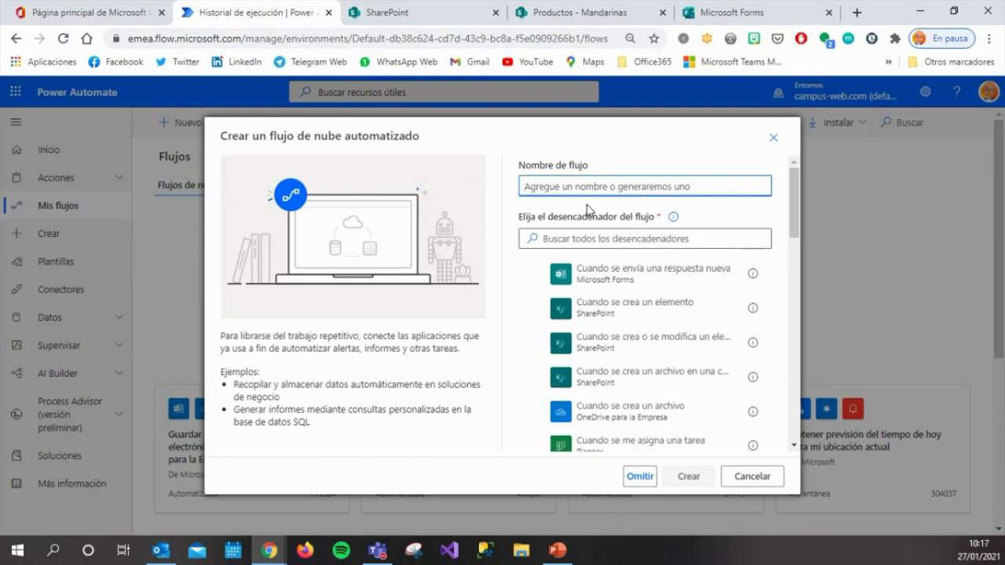
type("Control Stock")
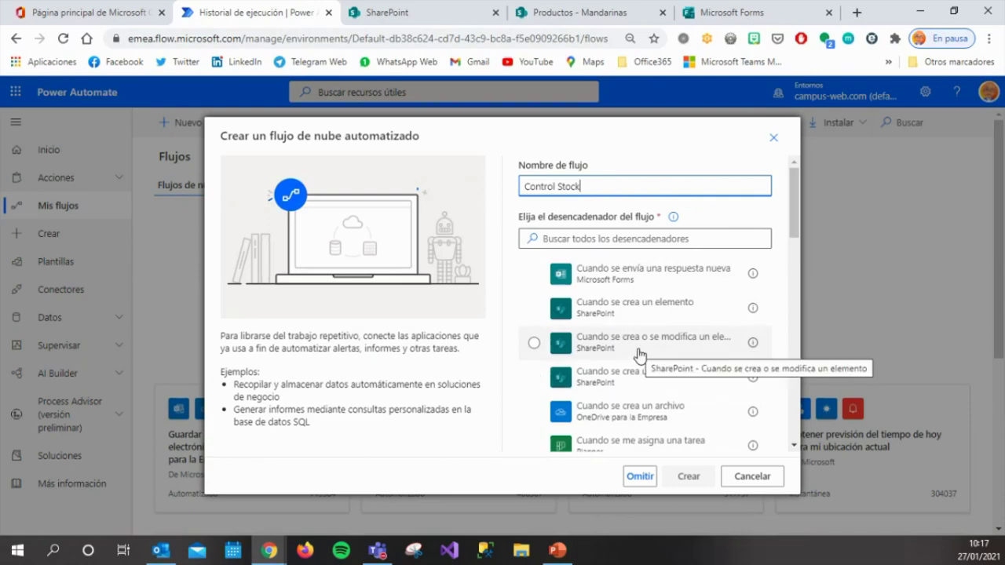
left_click(642, 358)
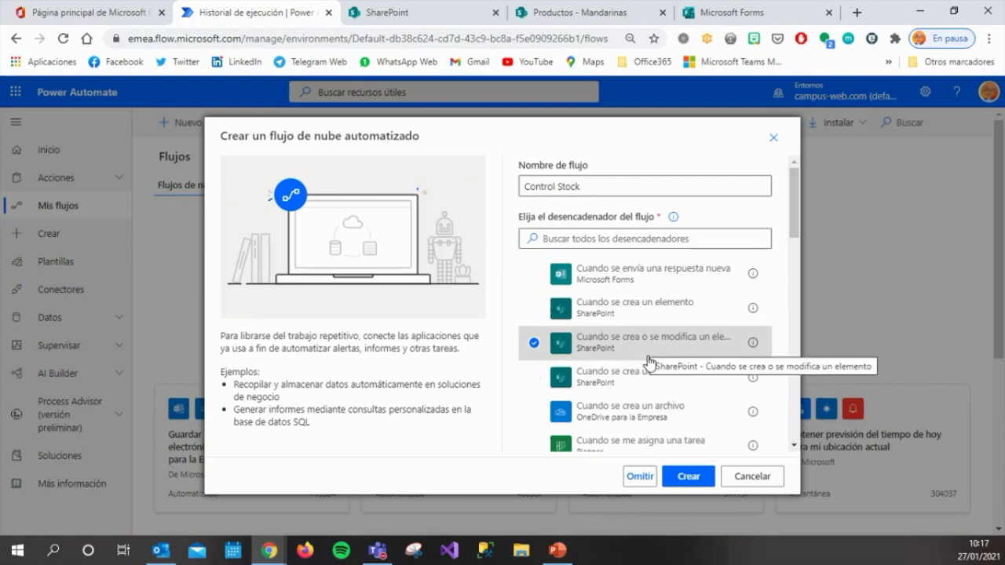
left_click(690, 475)
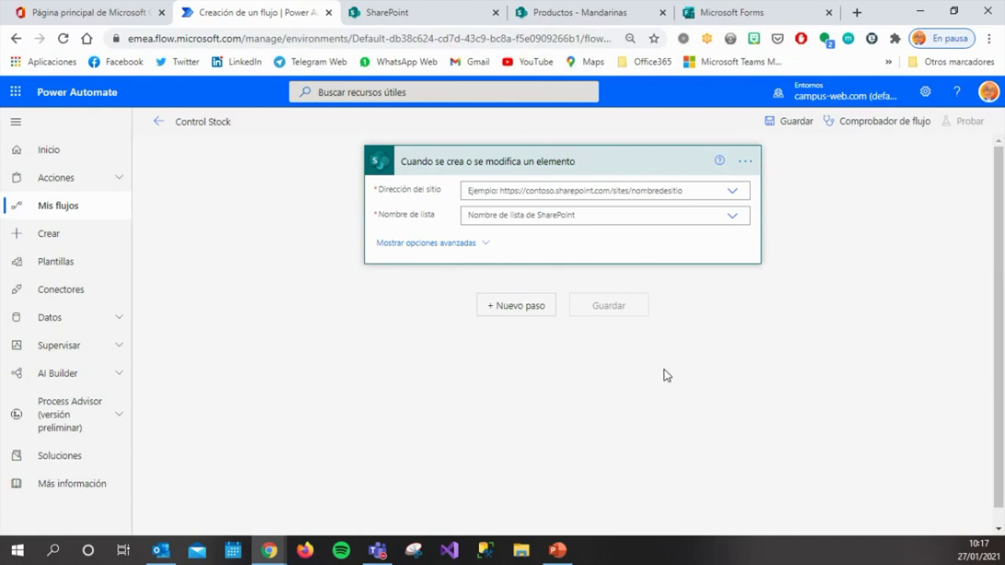
Point the trigger at the Fruteria site's Productos list and add a new step.
left_click(730, 193)
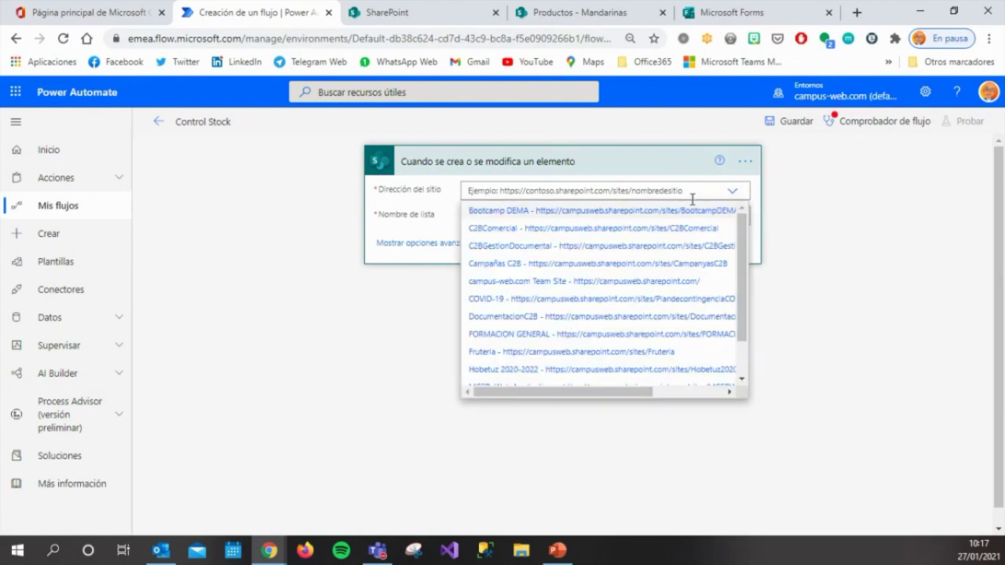
type("frutu")
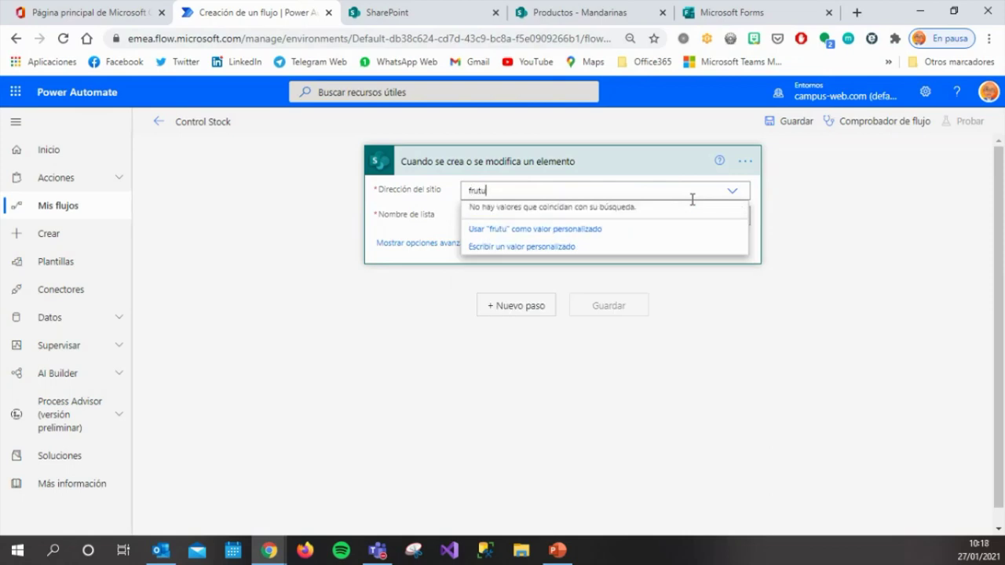
key("BackSpace")
key("BackSpace")
type("te")
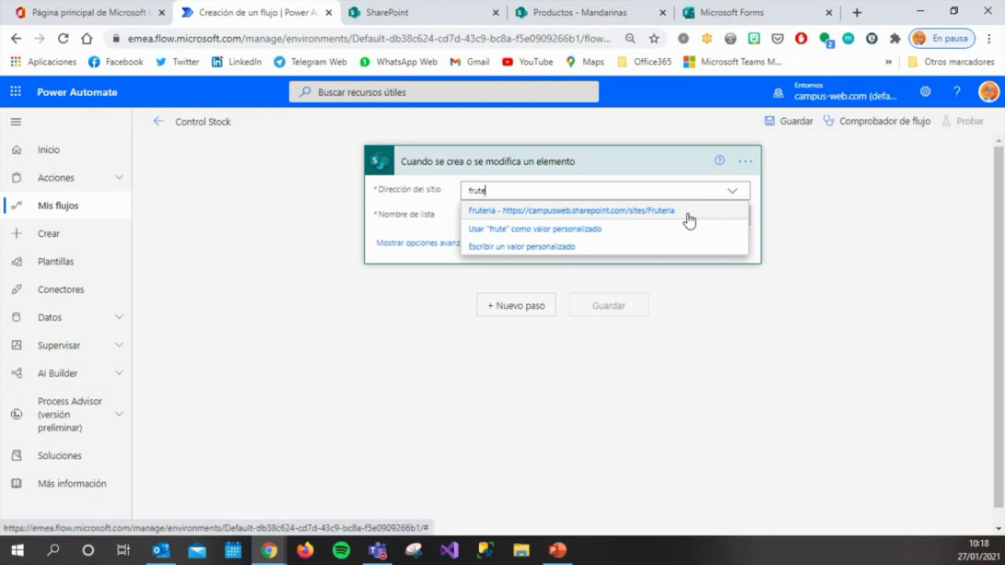
left_click(688, 220)
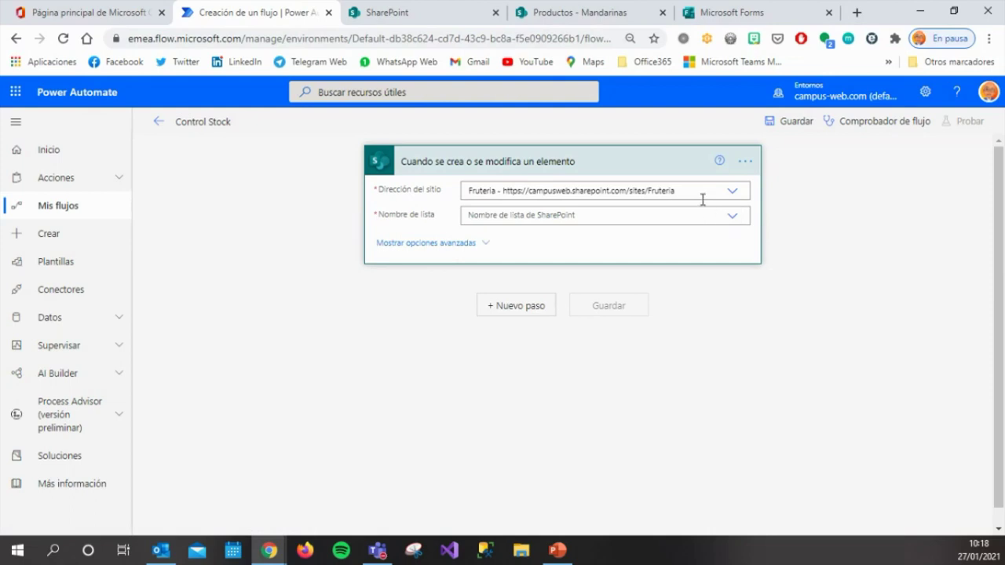
left_click(728, 221)
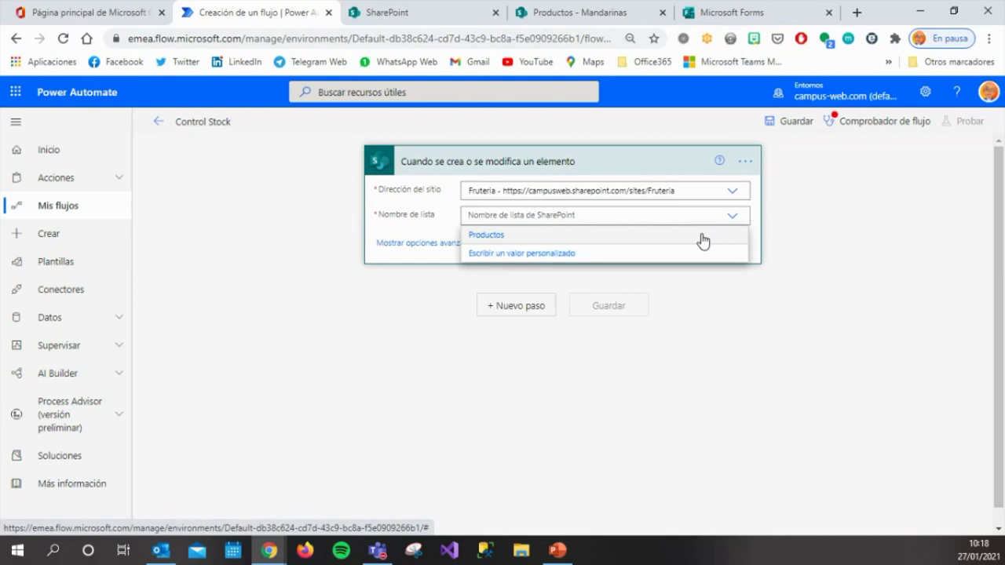
left_click(703, 235)
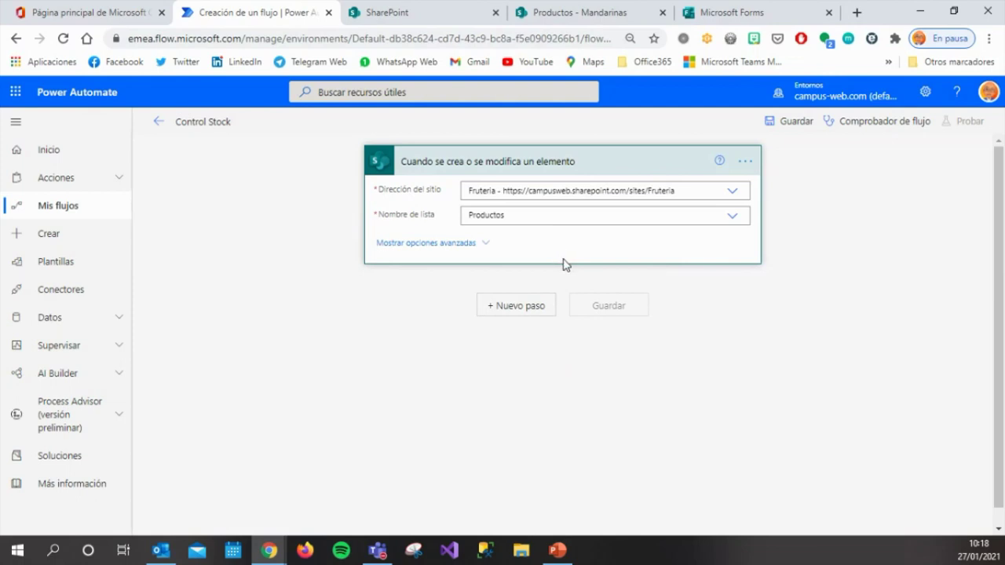
left_click(532, 306)
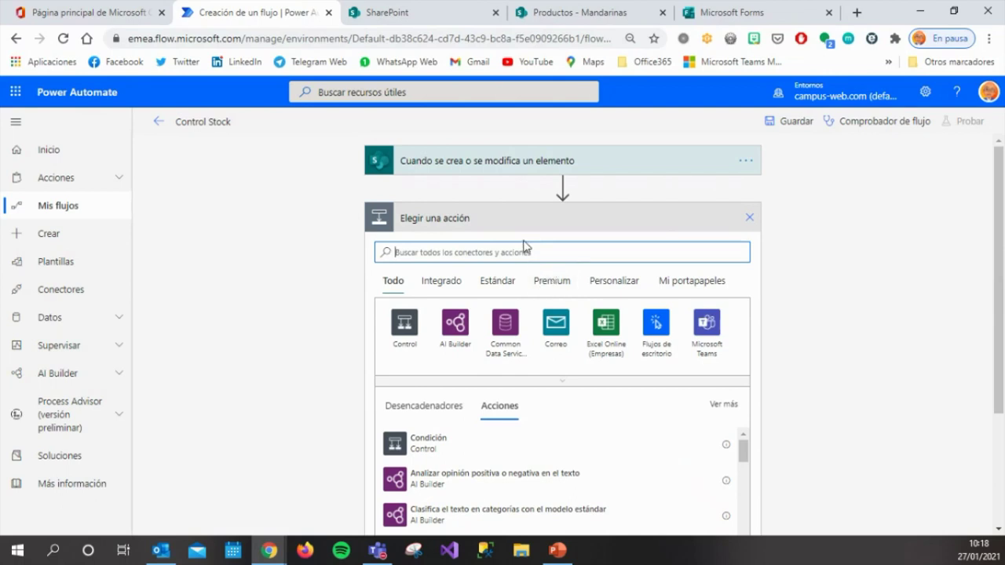
Add a Condición control step below the trigger.
left_click(574, 19)
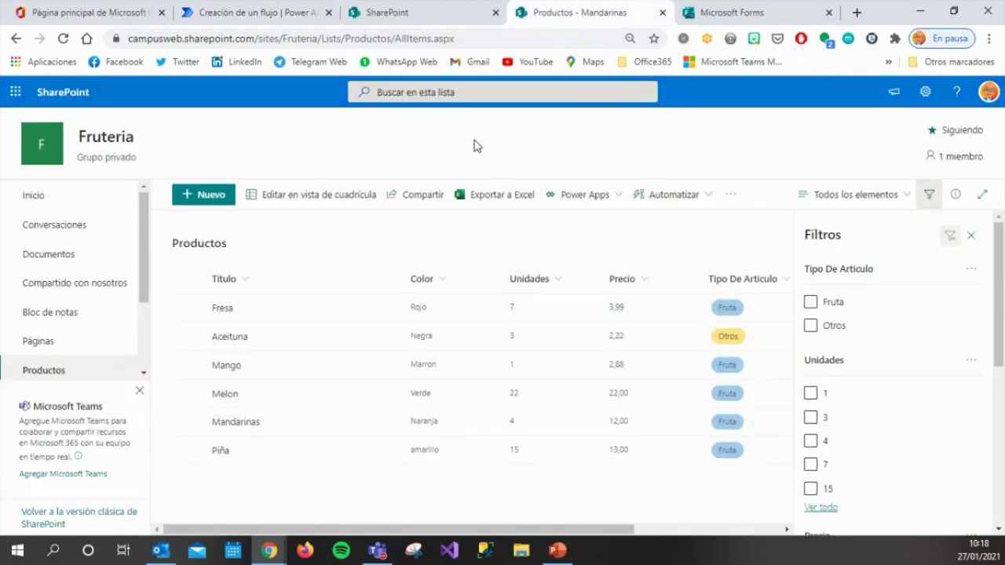
left_click(285, 22)
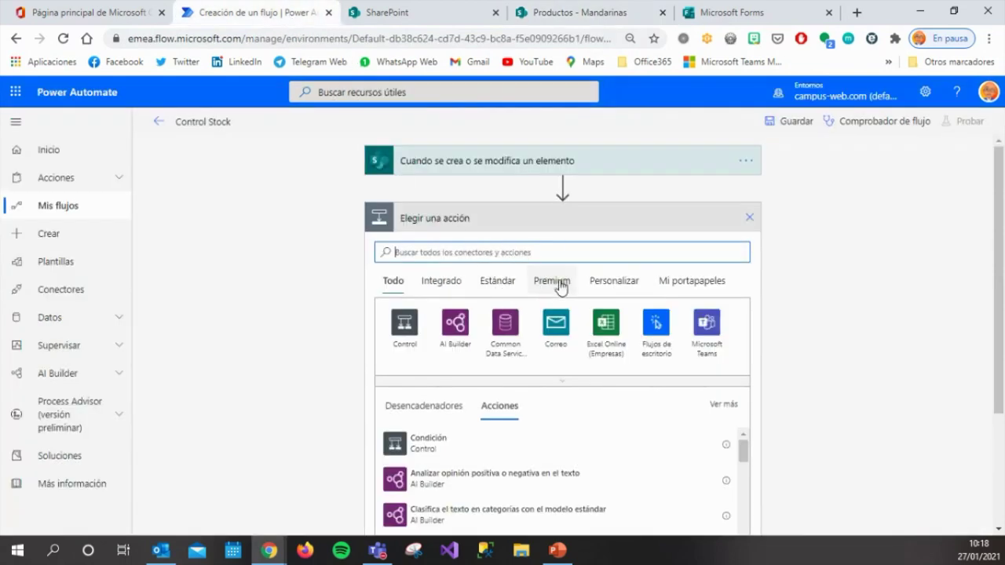
left_click(405, 323)
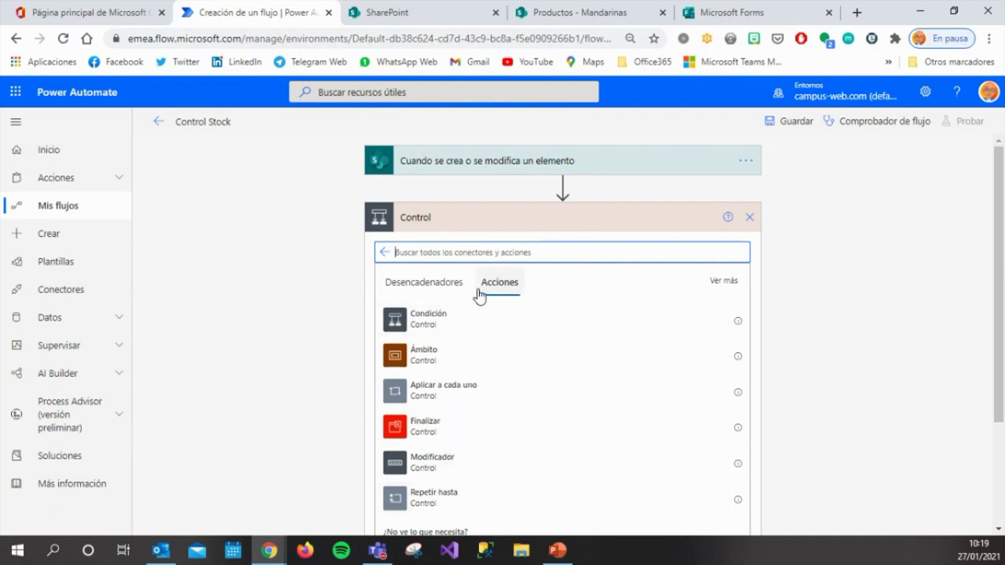
left_click(436, 322)
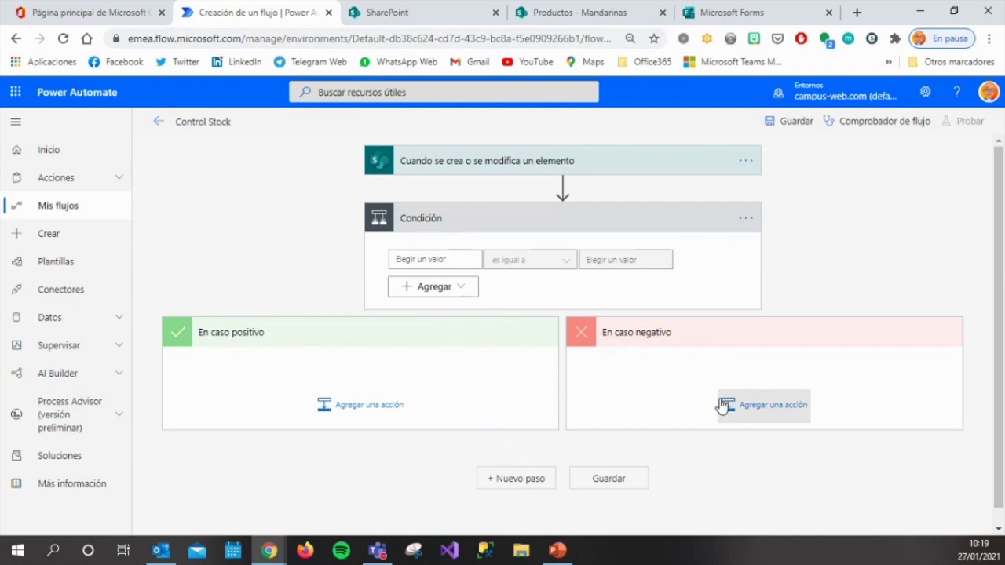
Make the condition test whether Unidades 'es menor que' 5.
left_click(455, 259)
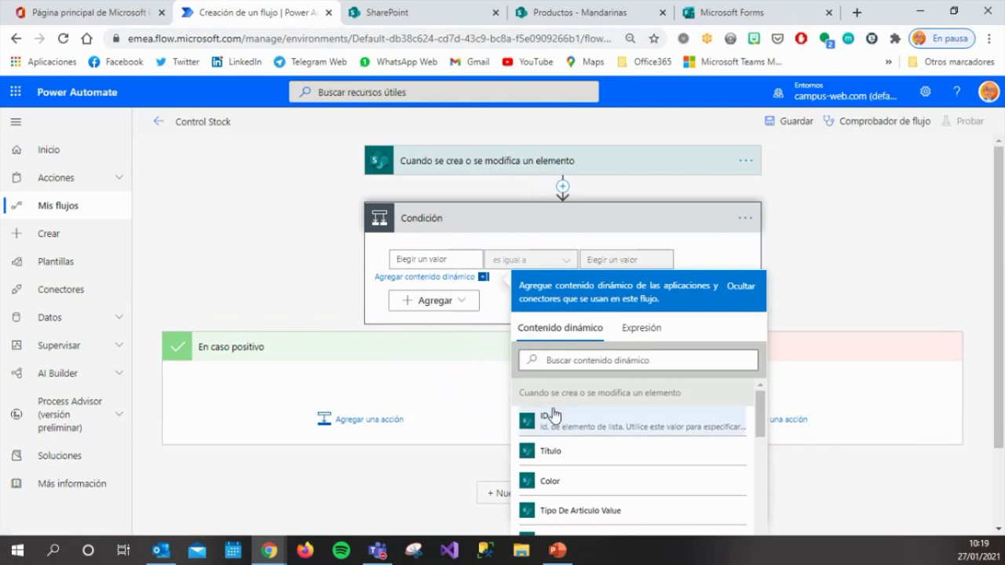
scroll(644, 477, "down", 4)
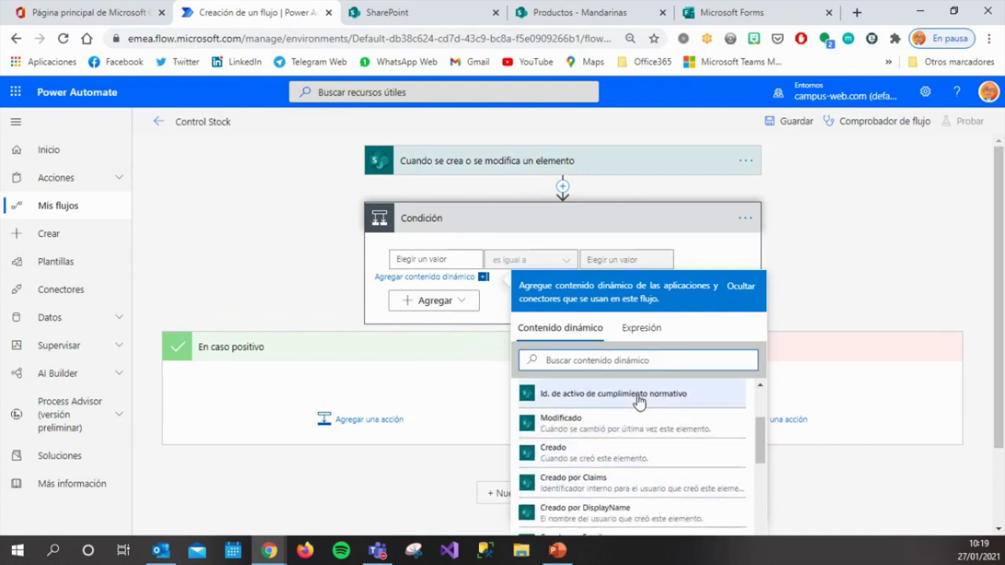
type("uni")
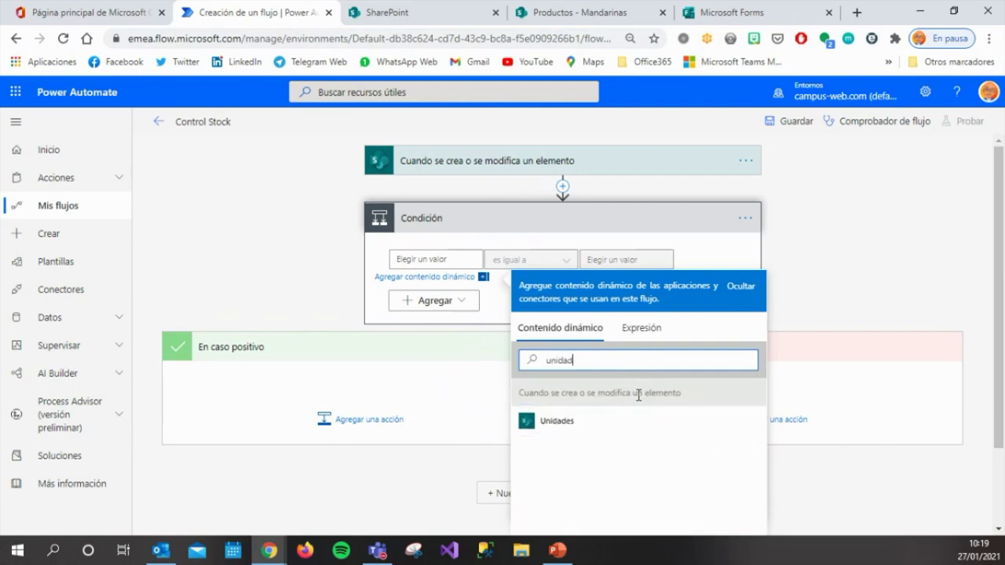
type("dad")
left_click(621, 425)
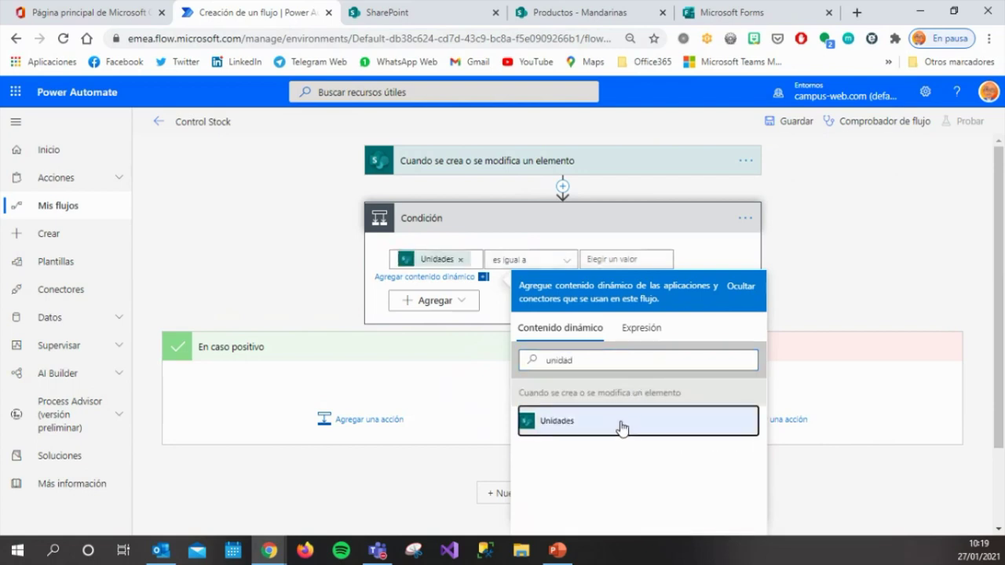
left_click(569, 261)
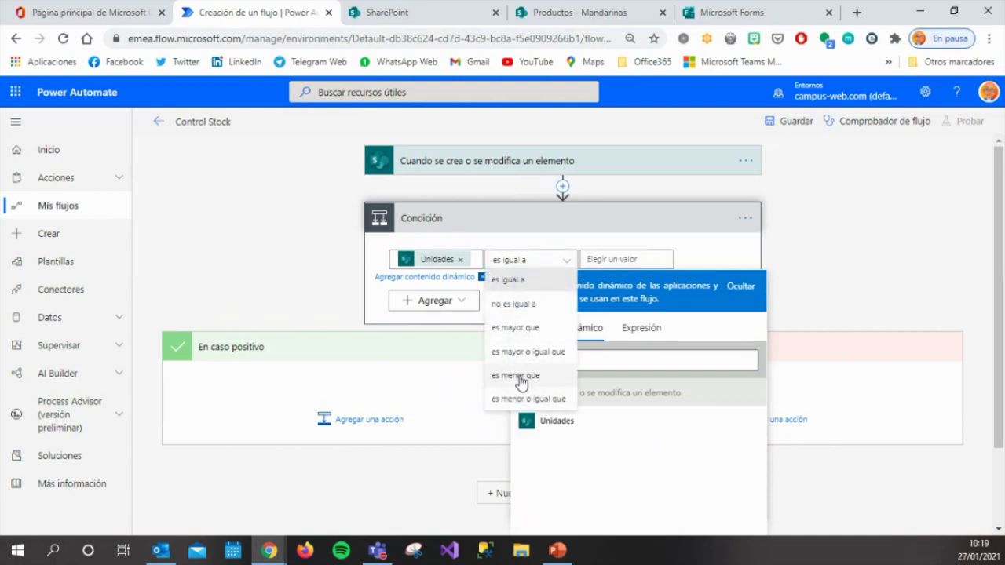
left_click(520, 375)
left_click(617, 259)
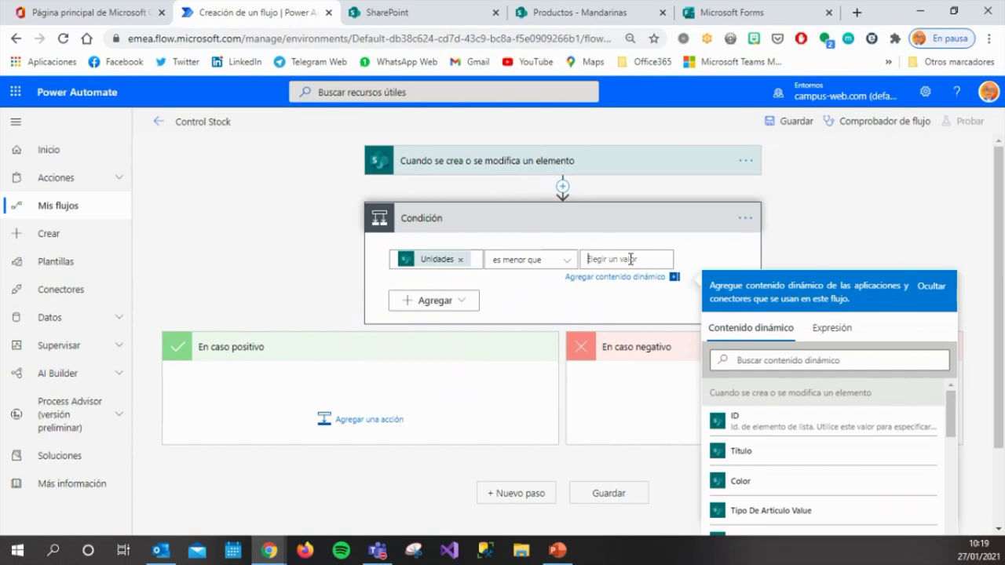
type("5")
left_click(640, 318)
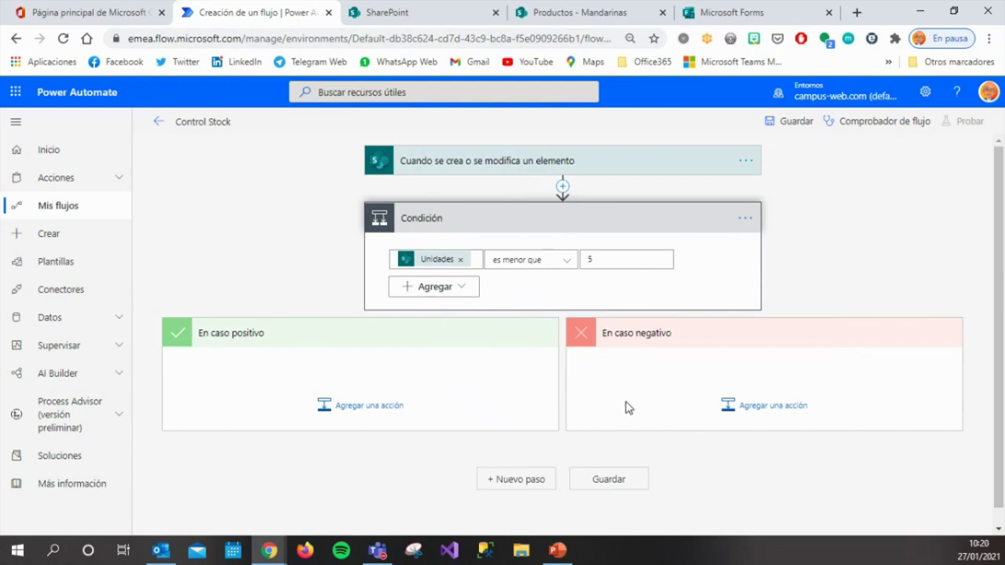
In the positive branch, add Outlook.com's Enviar correo electrónico (V2) action.
left_click(383, 413)
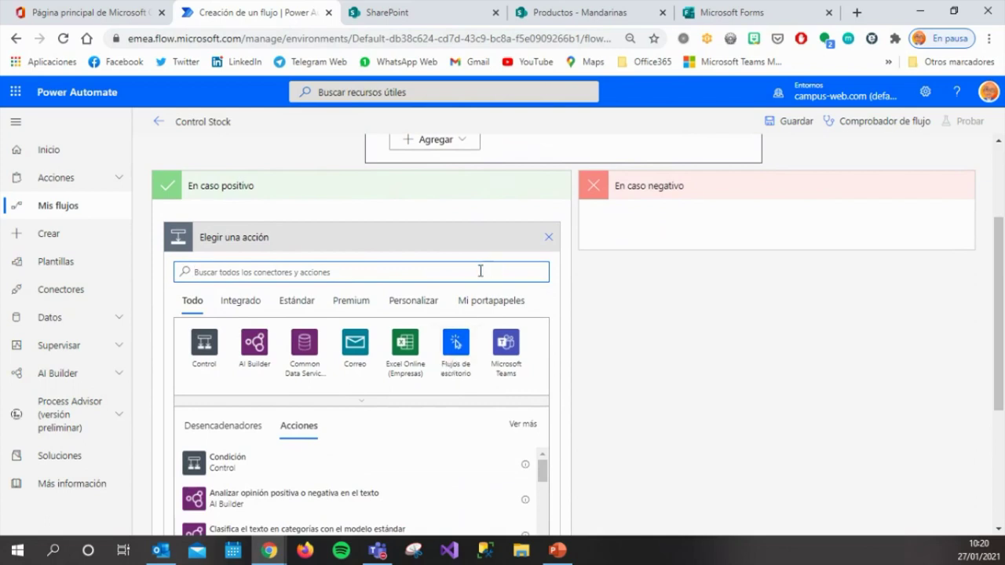
type("out")
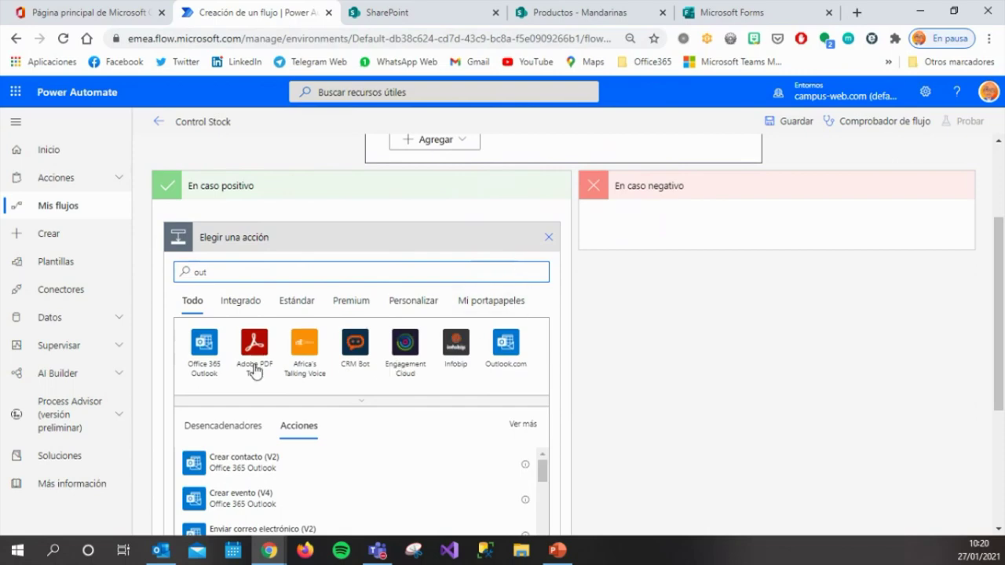
left_click(503, 349)
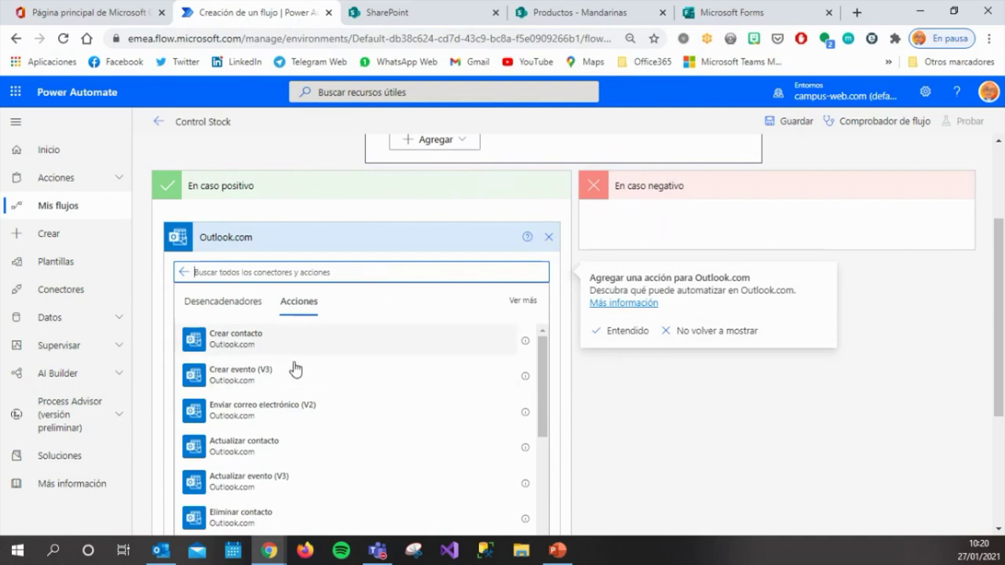
left_click(279, 416)
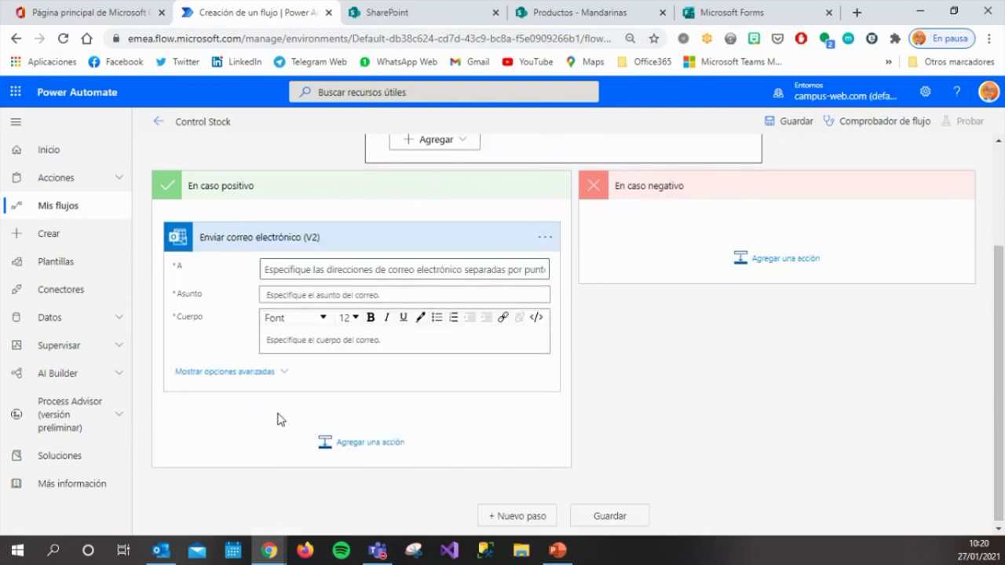
Fill the email's To field with the internal contact's address, chosen from the directory suggestion.
left_click(322, 279)
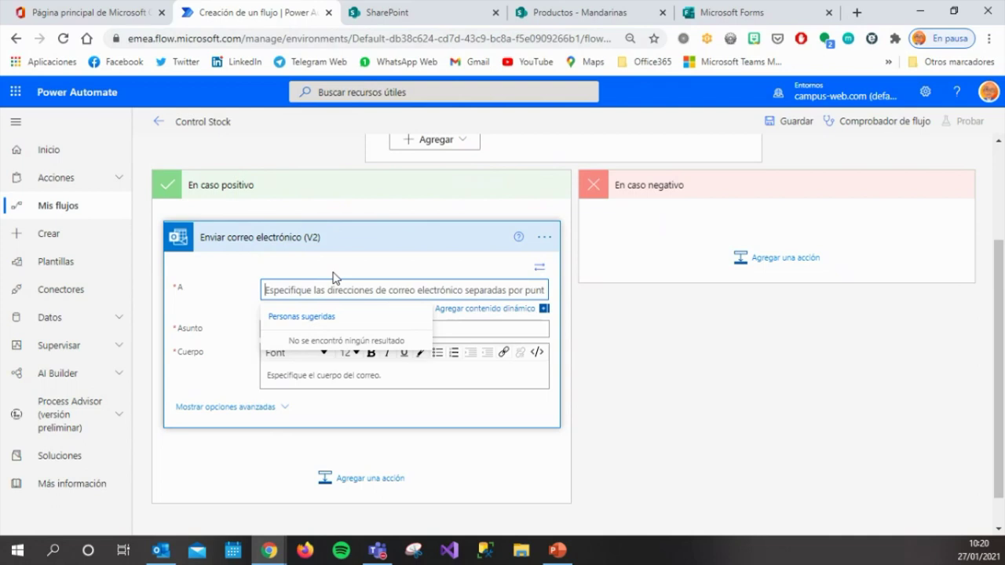
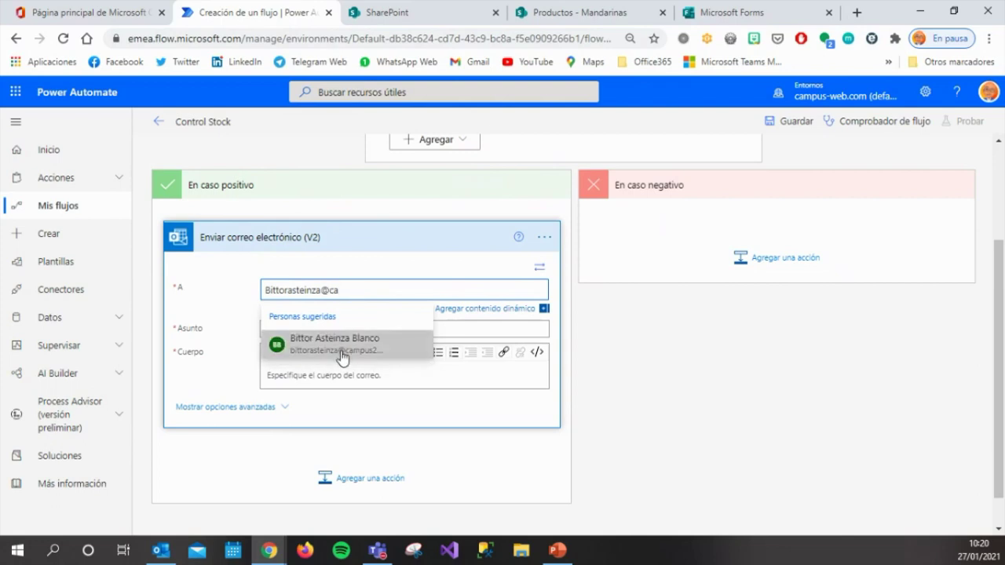
left_click(342, 355)
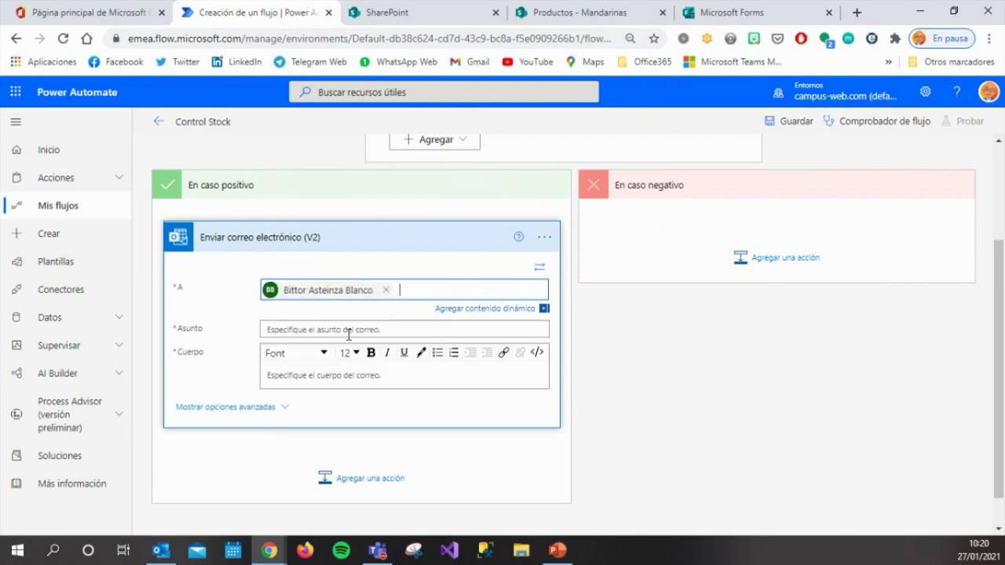
left_click(348, 330)
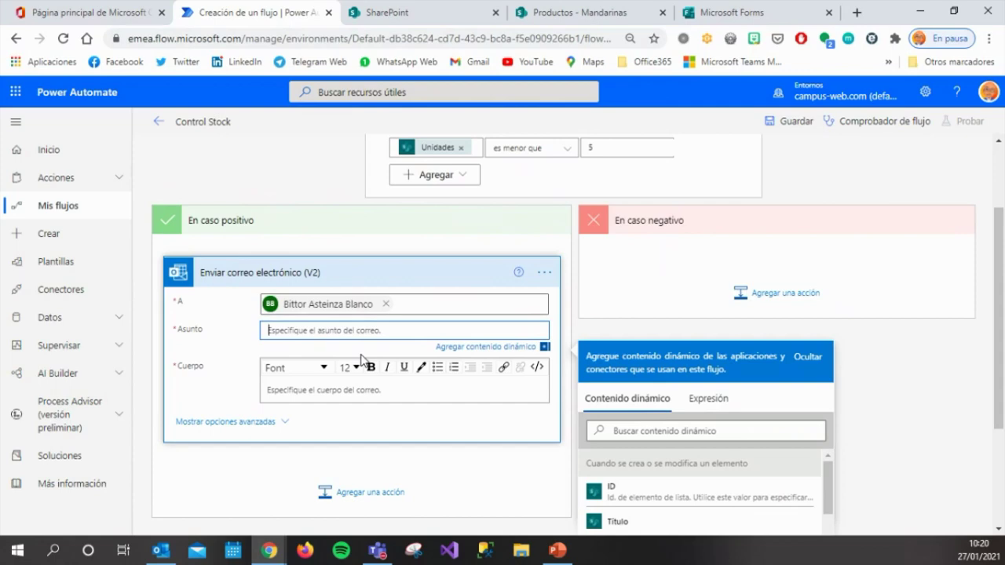
Make the subject 'Aprovisionar producto' followed by the dynamic Título field.
type("Aprovisionar producto")
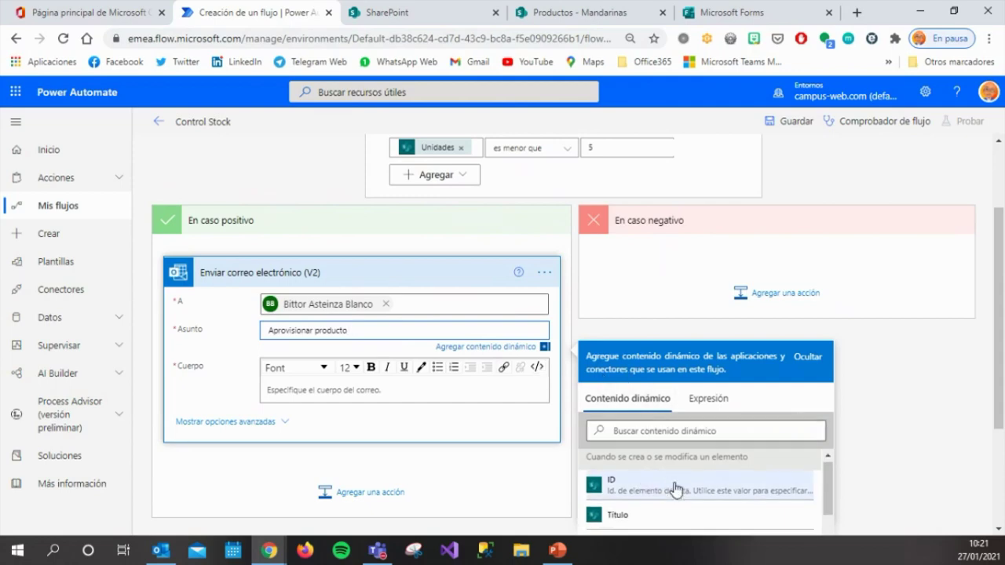
scroll(673, 488, "down", 2)
scroll(675, 488, "up", 2)
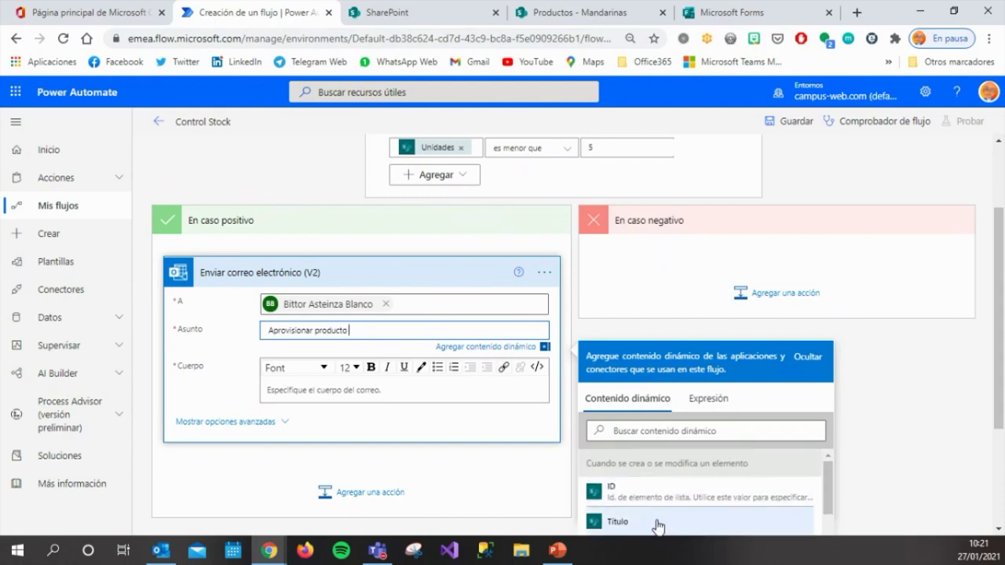
left_click(658, 524)
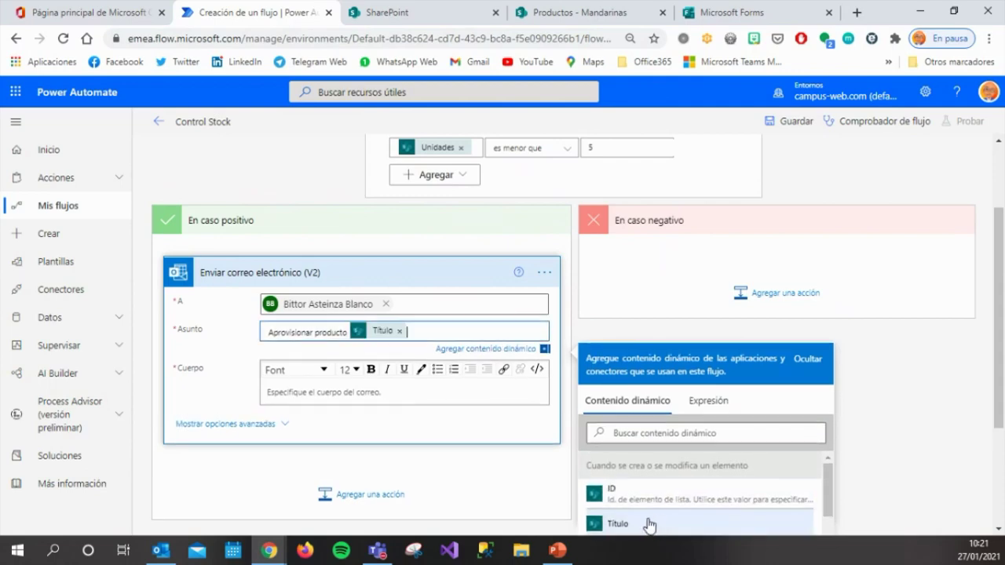
left_click(378, 393)
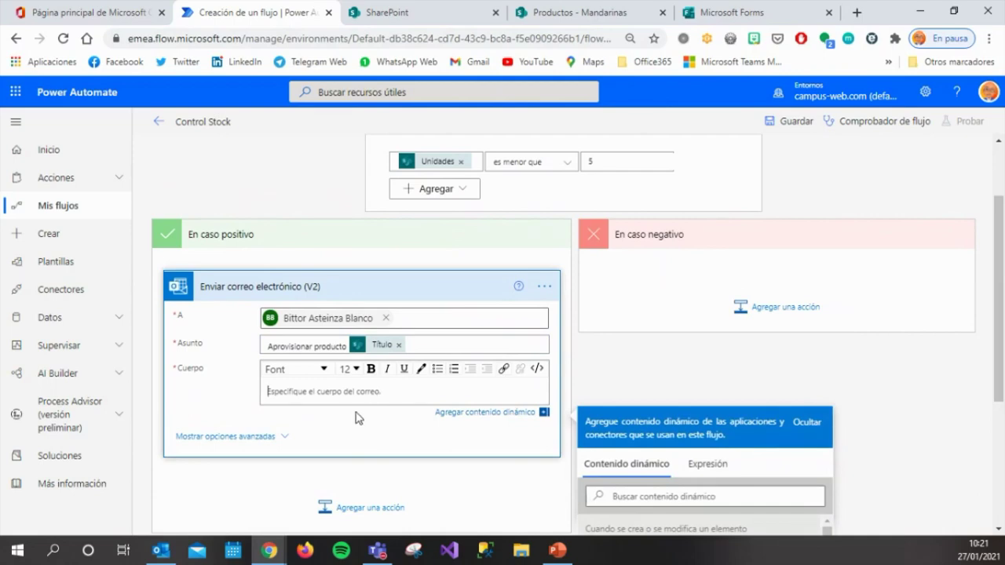
Write the body 'Hay que reponer el stock del artículo [Título], porque solo tenemos [Unidades] unidades'.
type("H")
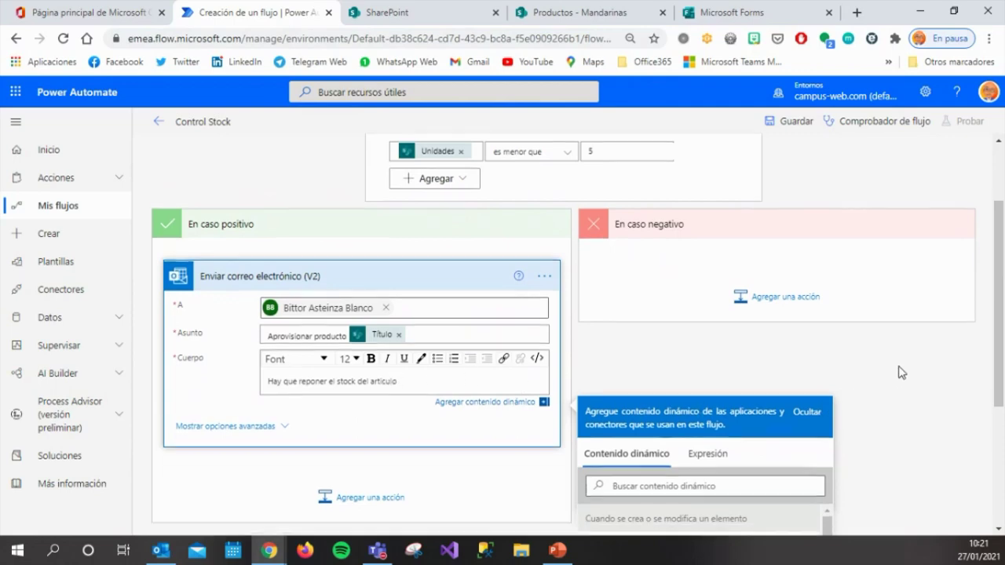
scroll(897, 375, "down", 2)
left_click(714, 424)
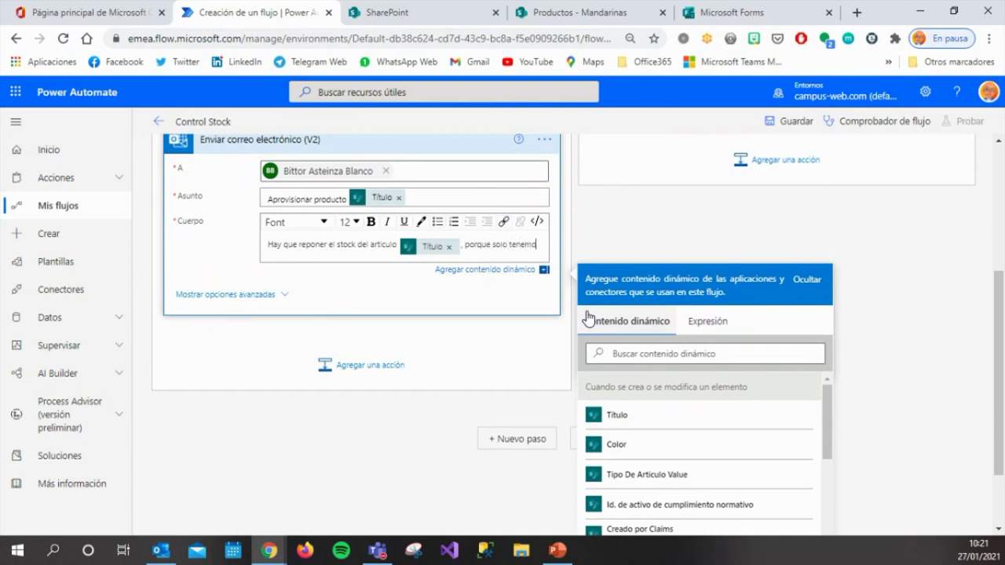
type(", porque solo tenemos")
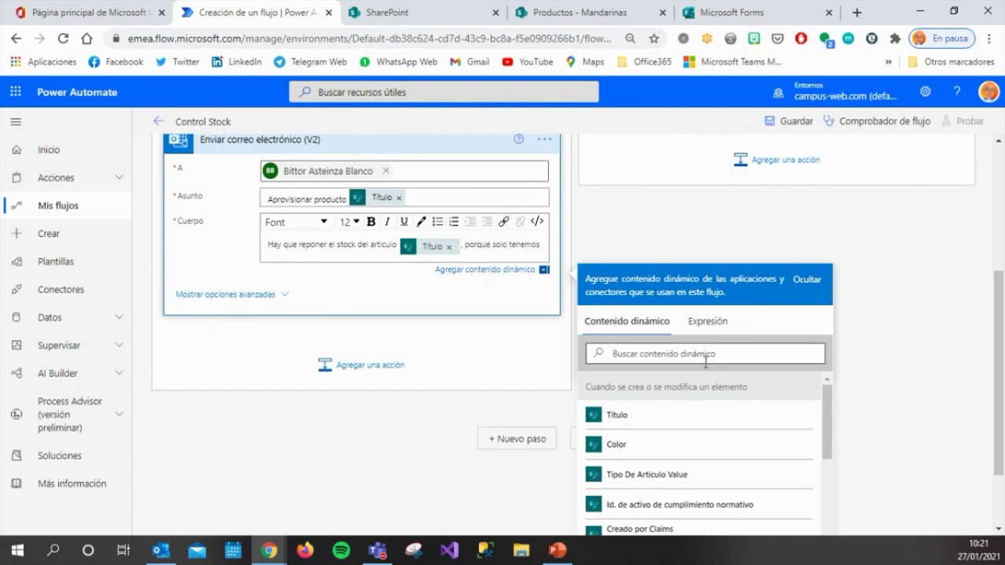
left_click(706, 357)
type("unida")
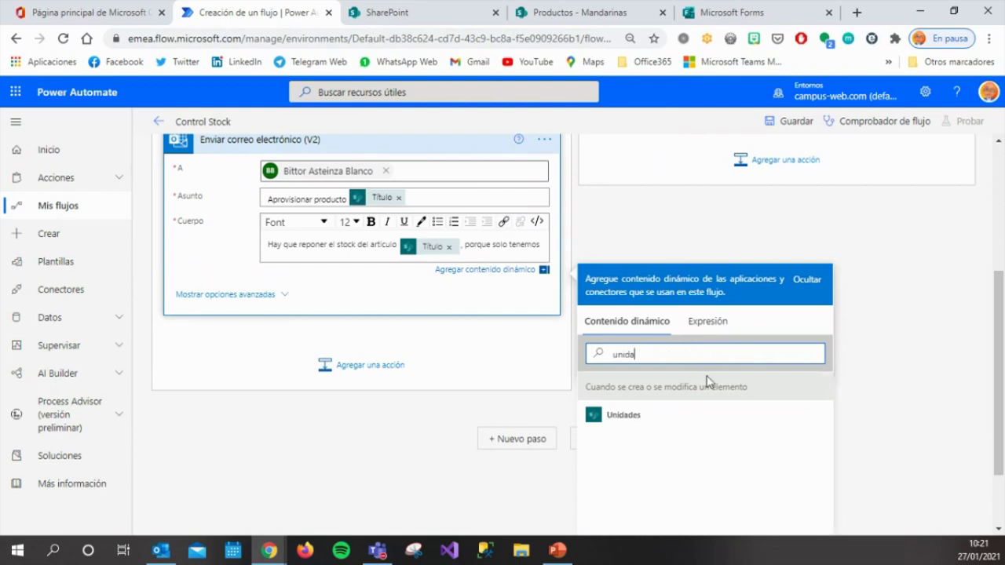
left_click(708, 422)
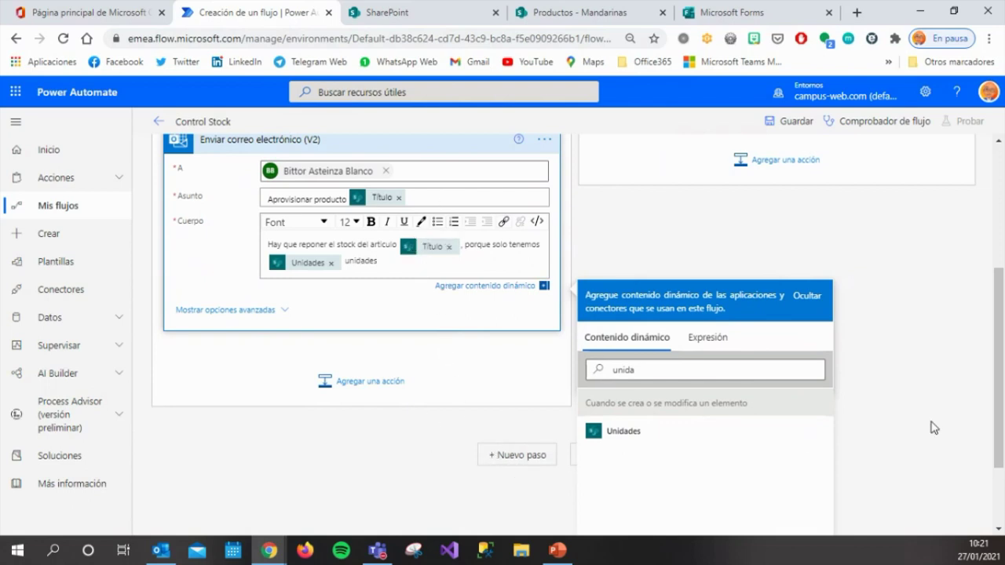
left_click(946, 377)
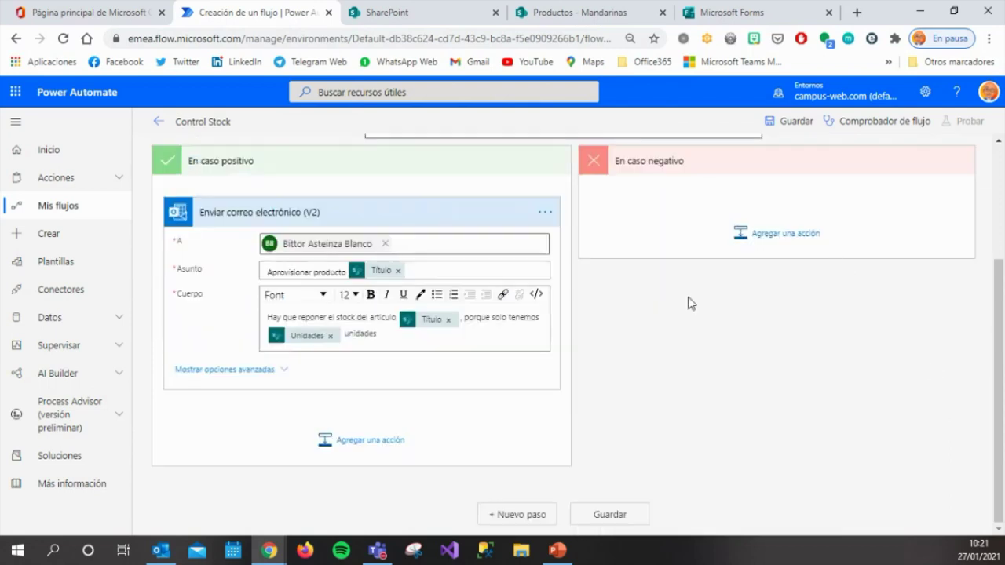
scroll(685, 333, "up", 2)
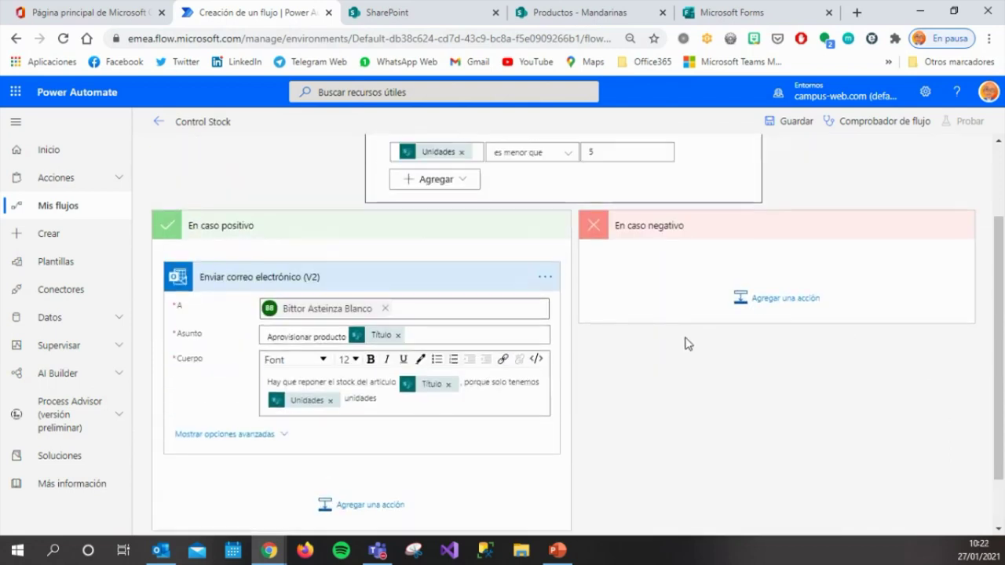
Save the Control Stock flow and run the flow checker, confirming 0 errors and 0 warnings.
left_click(789, 123)
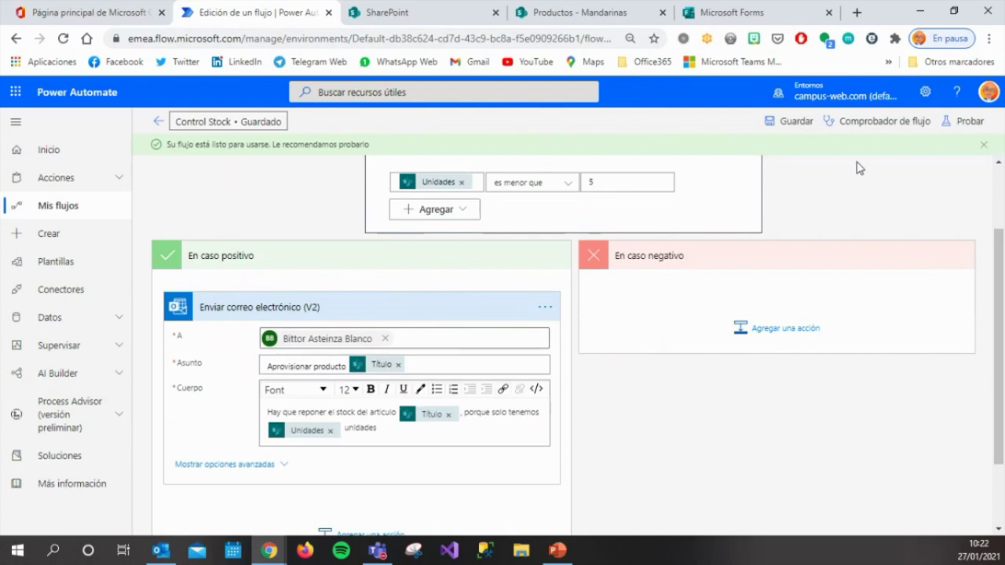
left_click(886, 123)
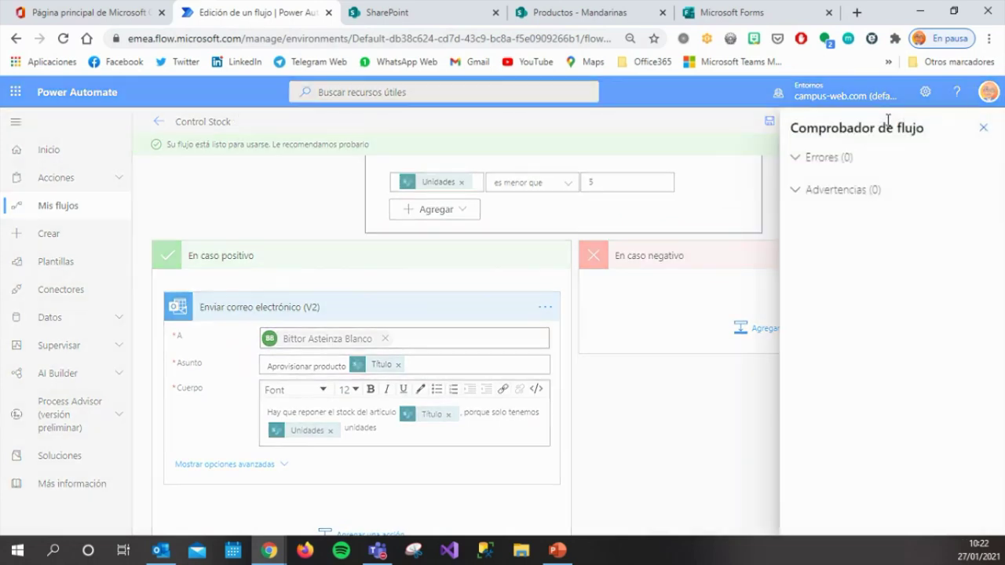
left_click(795, 157)
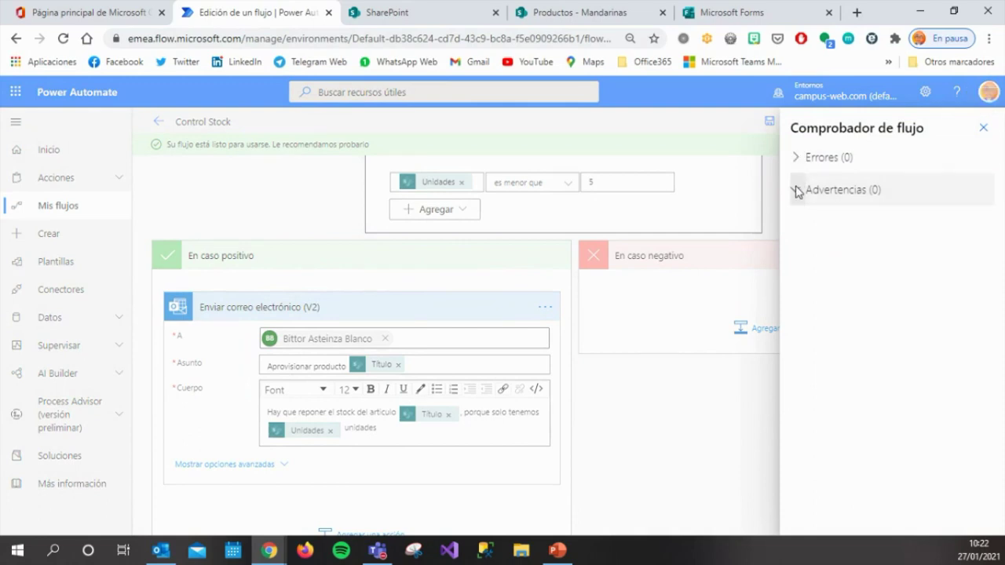
left_click(984, 129)
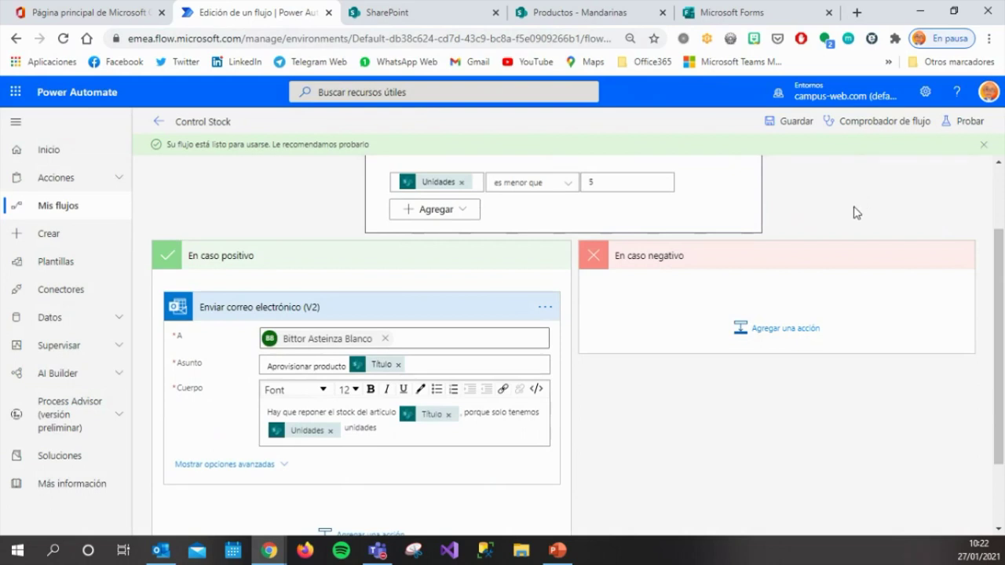
Start a manual test of the flow, then bring up the SharePoint Productos list.
left_click(970, 126)
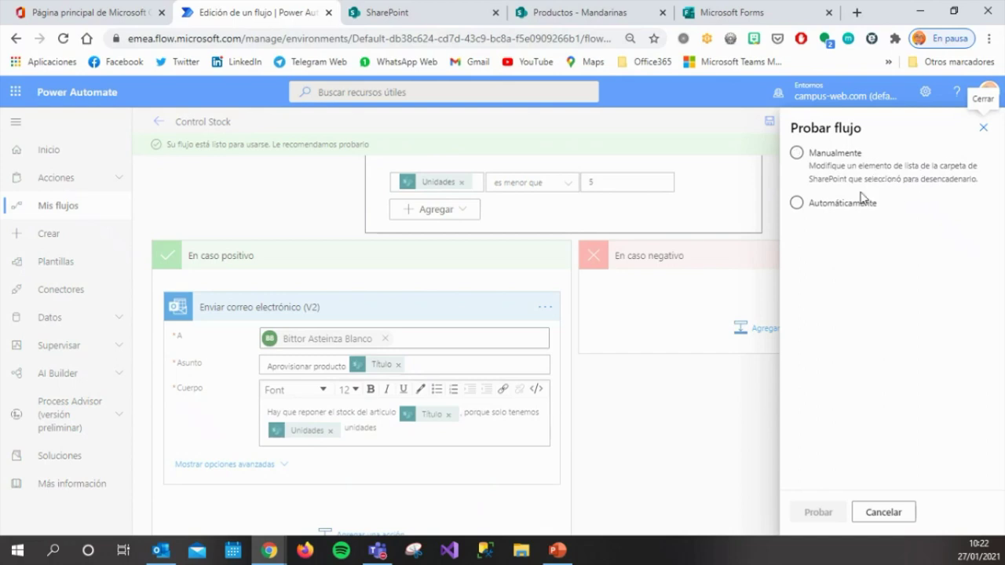
left_click(795, 154)
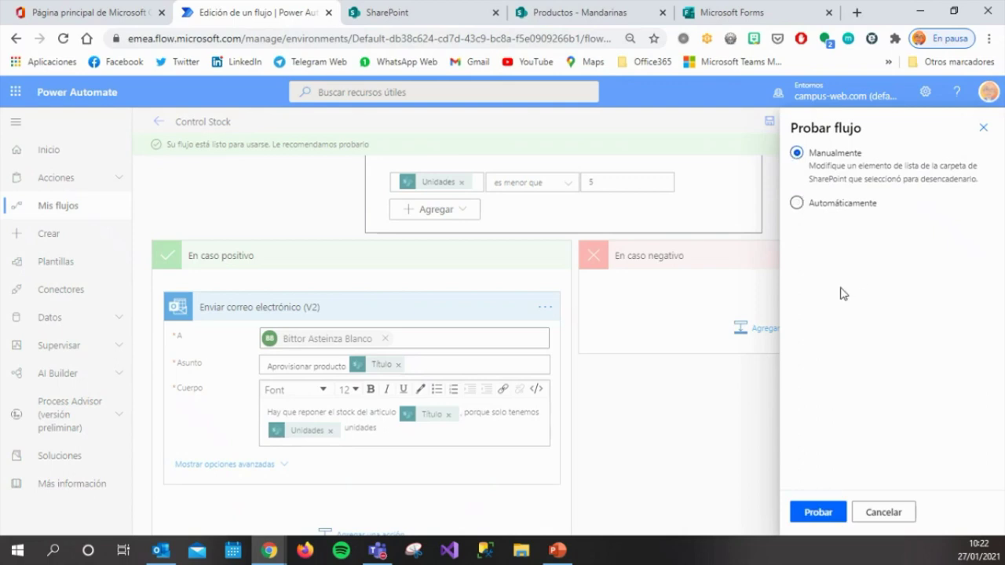
left_click(816, 513)
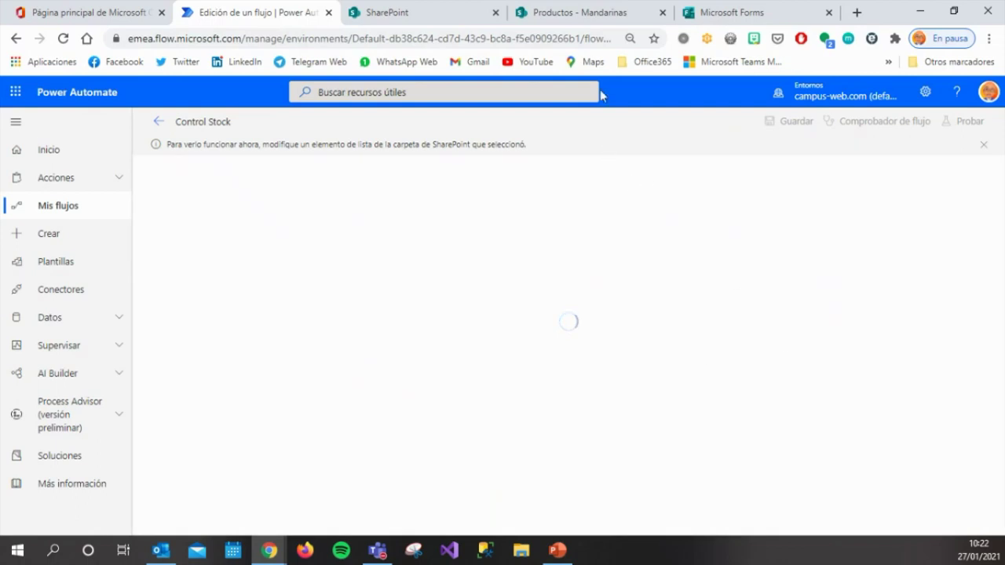
left_click(602, 16)
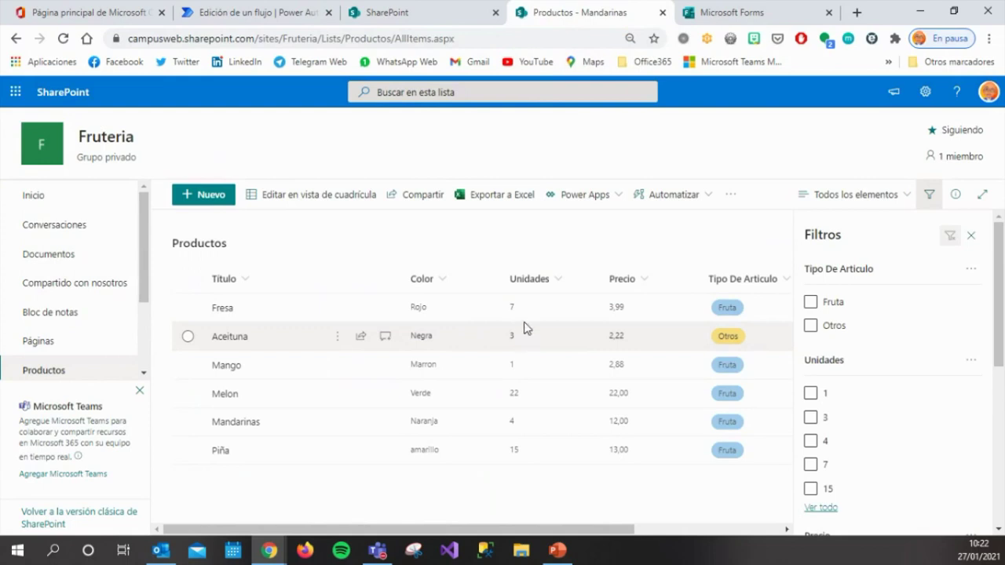
Save the Melon item's Unidades as 4, close its details, and return to the Control Stock run.
double_click(515, 399)
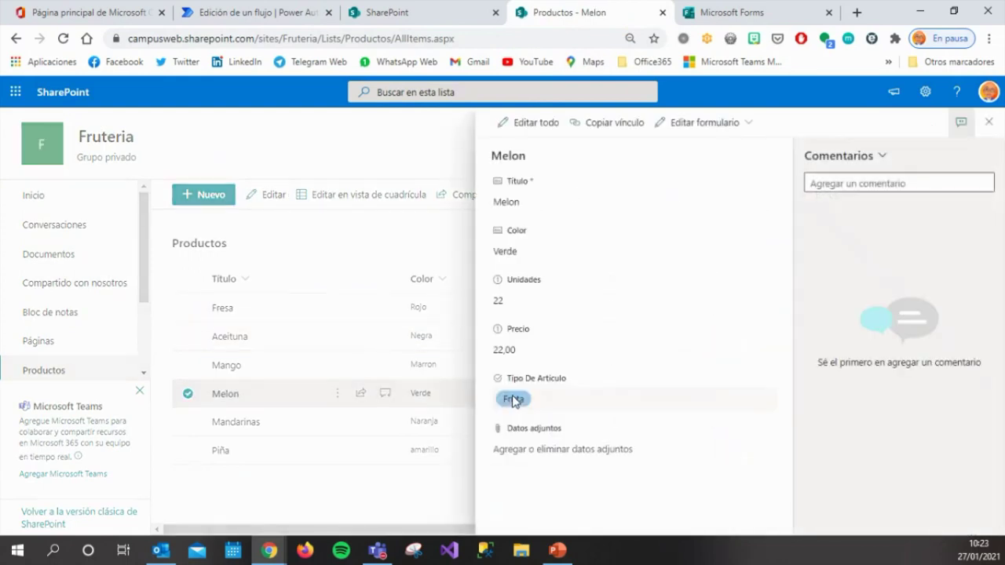
left_click(529, 299)
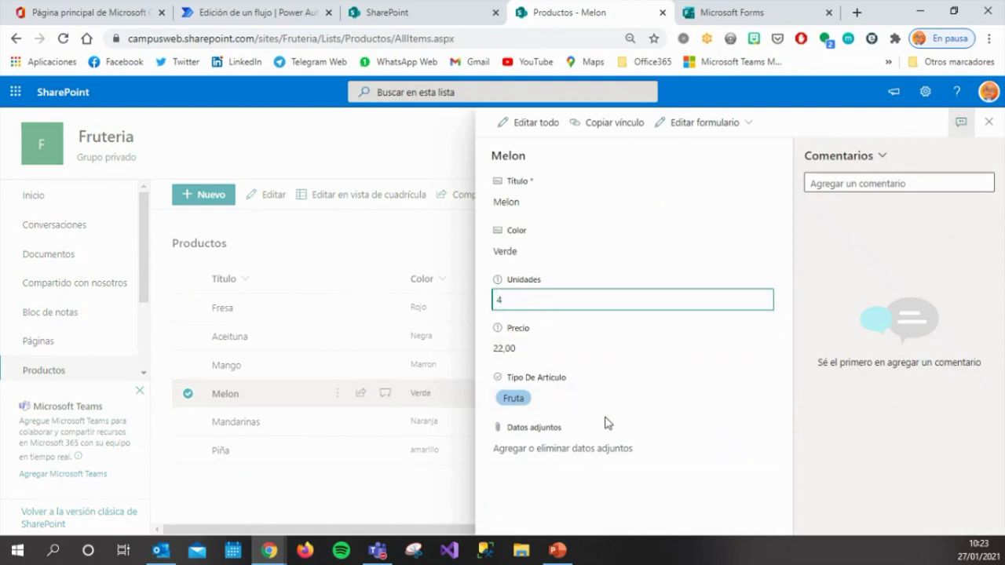
left_click(632, 495)
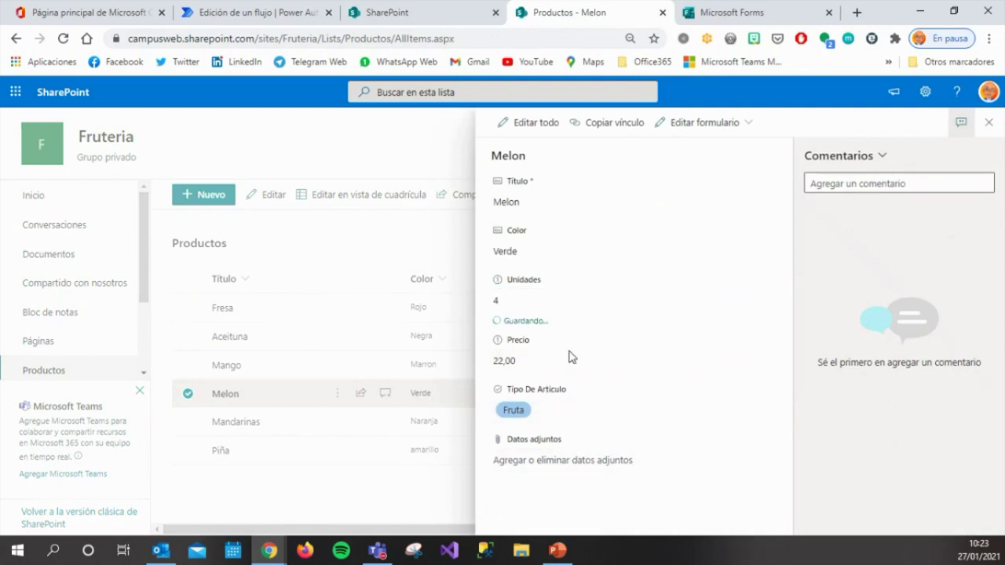
left_click(408, 488)
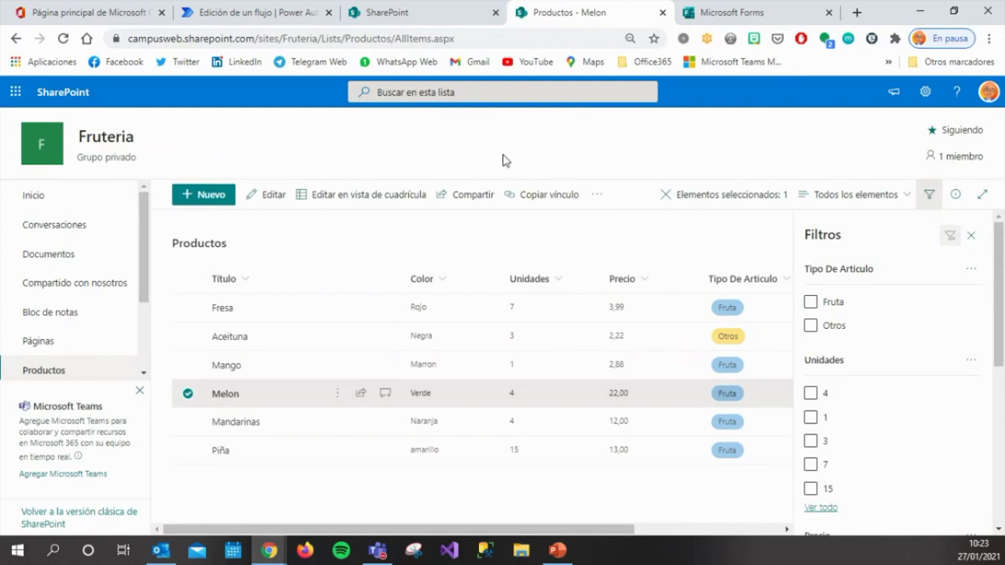
left_click(289, 17)
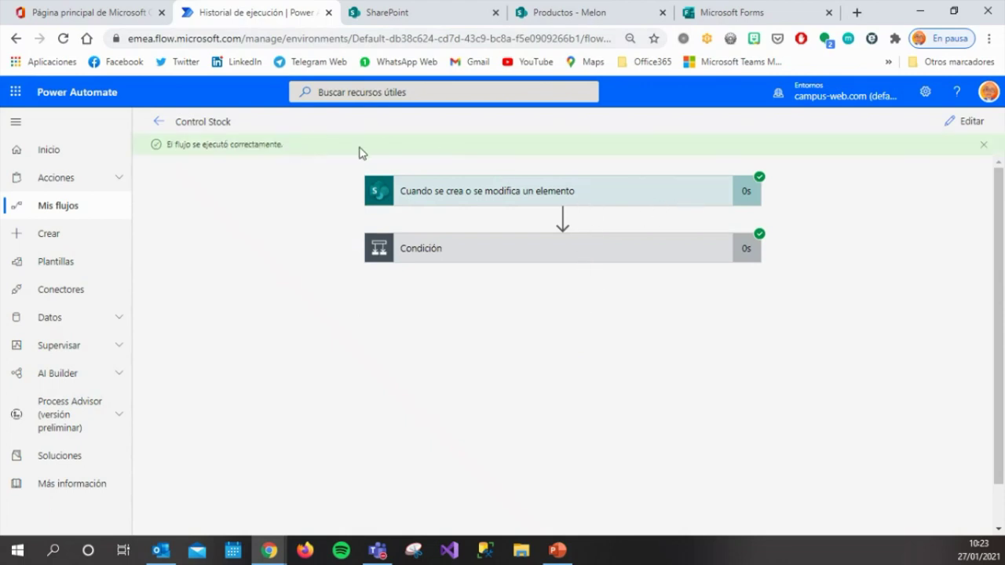
Expand the Condición step to confirm it evaluated true, then switch to Outlook.
left_click(568, 249)
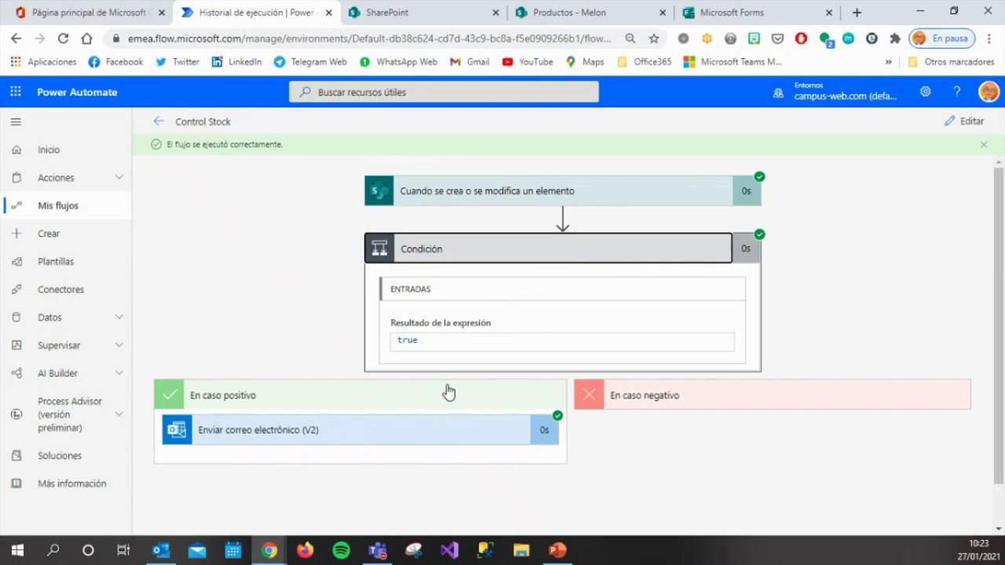
left_click(160, 550)
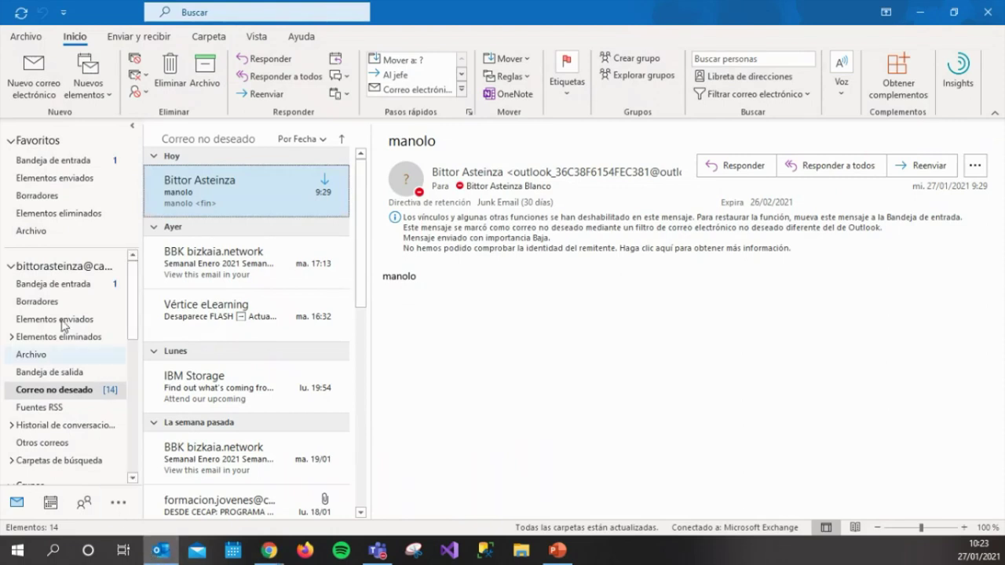
Read the 'Aprovisionar producto Melon' email in the inbox, then return to the Power Automate run.
left_click(64, 165)
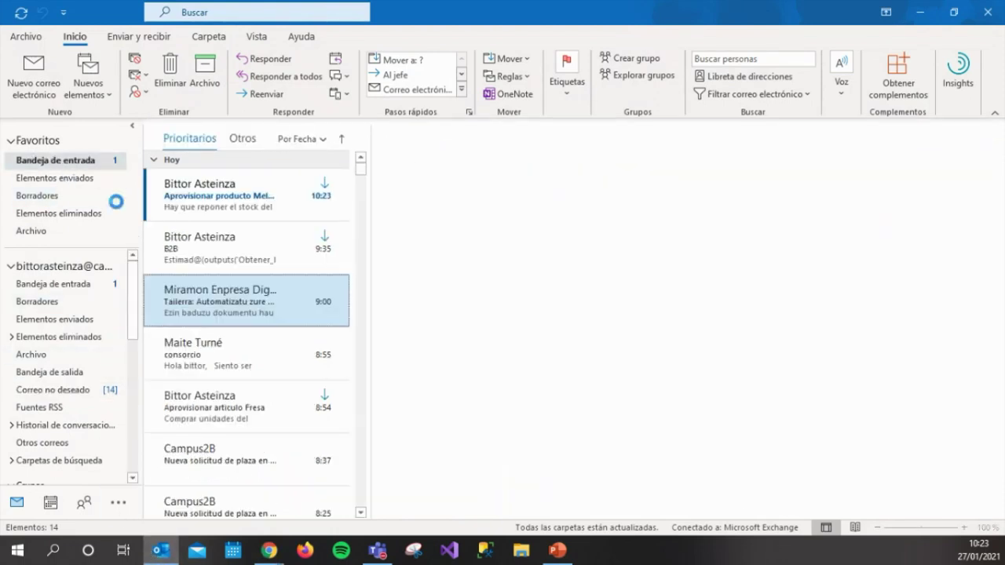
left_click(202, 206)
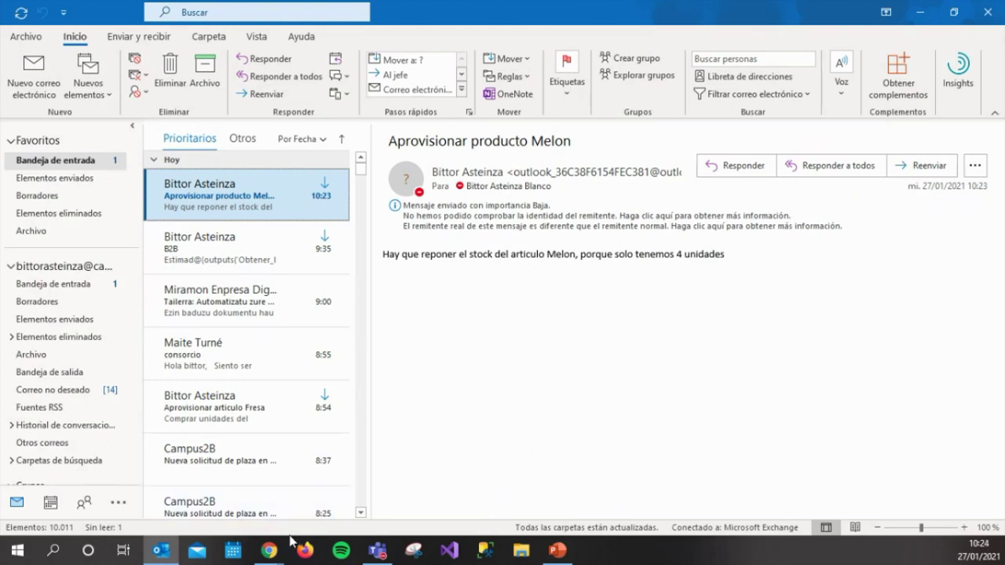
mouse_move(279, 552)
left_click(255, 498)
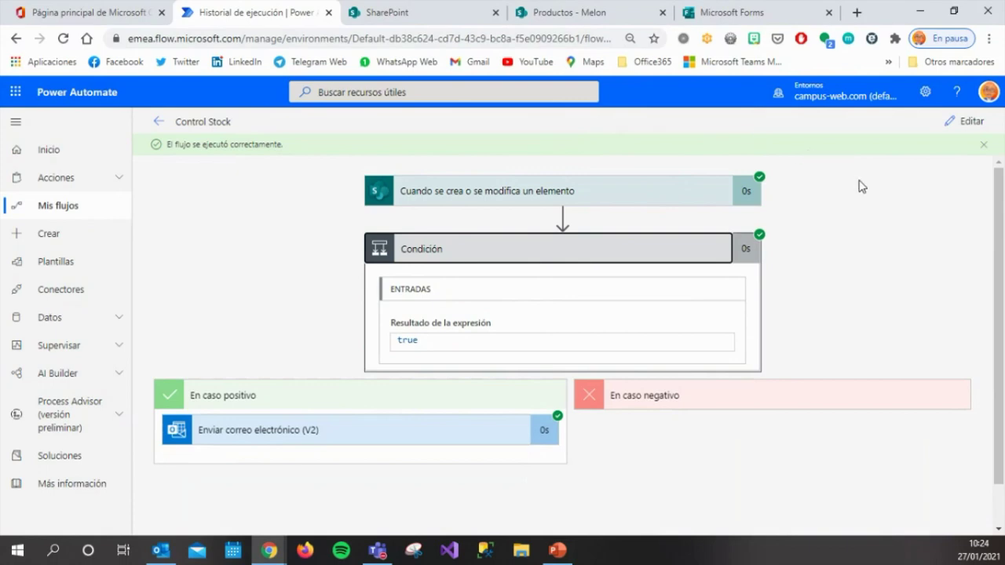
Bring up the Recopilacion de datos form in Microsoft Forms.
left_click(742, 14)
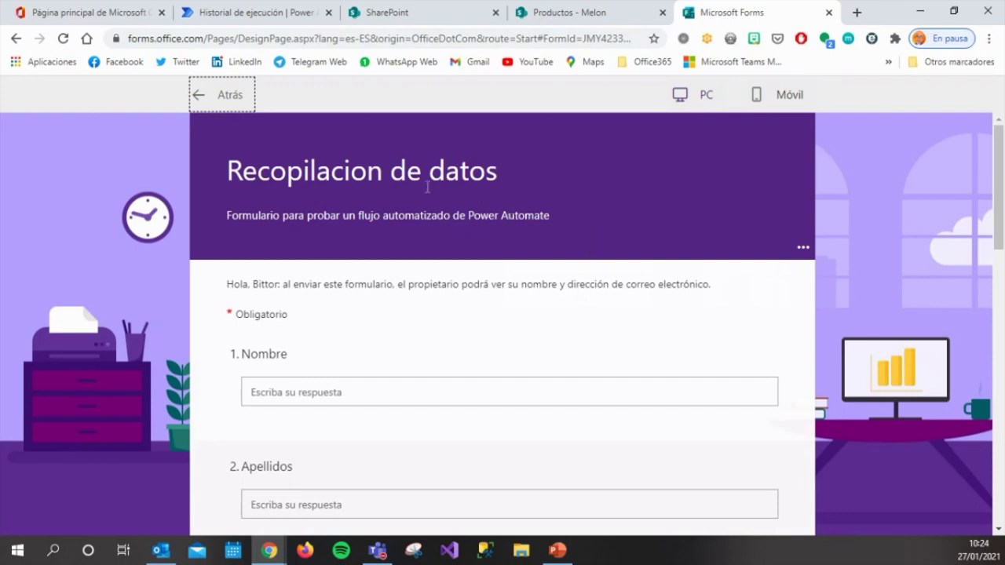
Check the form has no responses and preview its company, activity and employee-count questions.
left_click(225, 101)
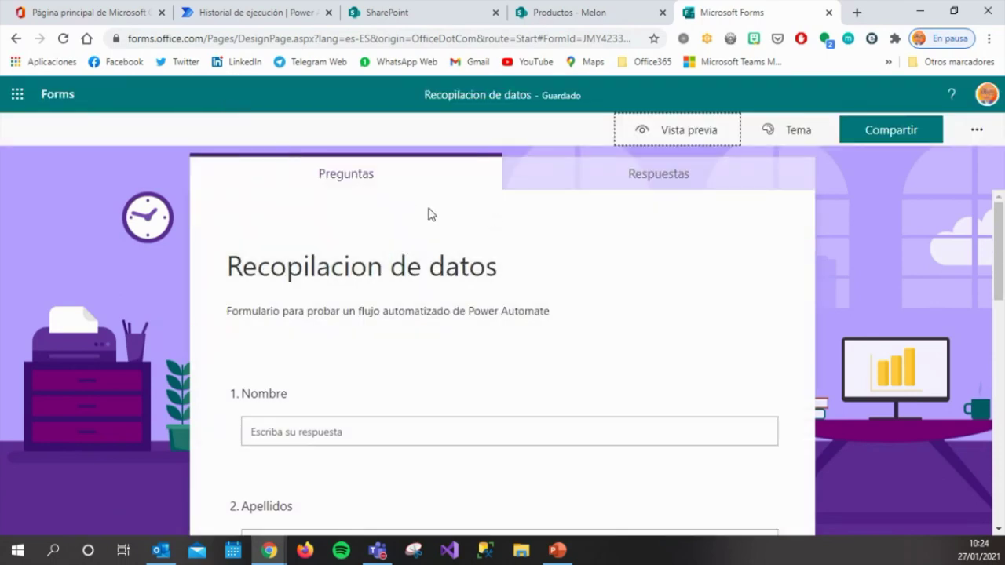
left_click(643, 174)
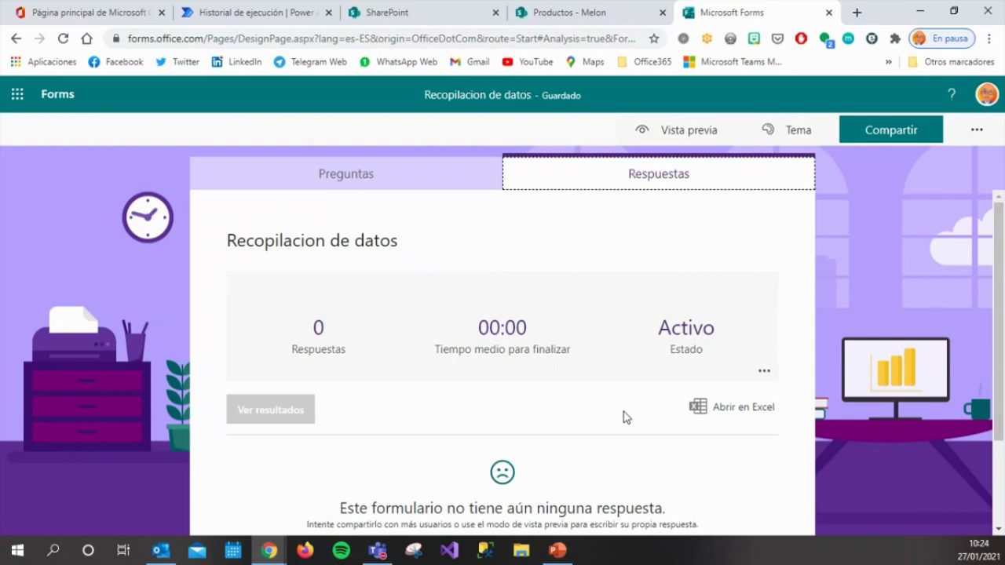
left_click(405, 186)
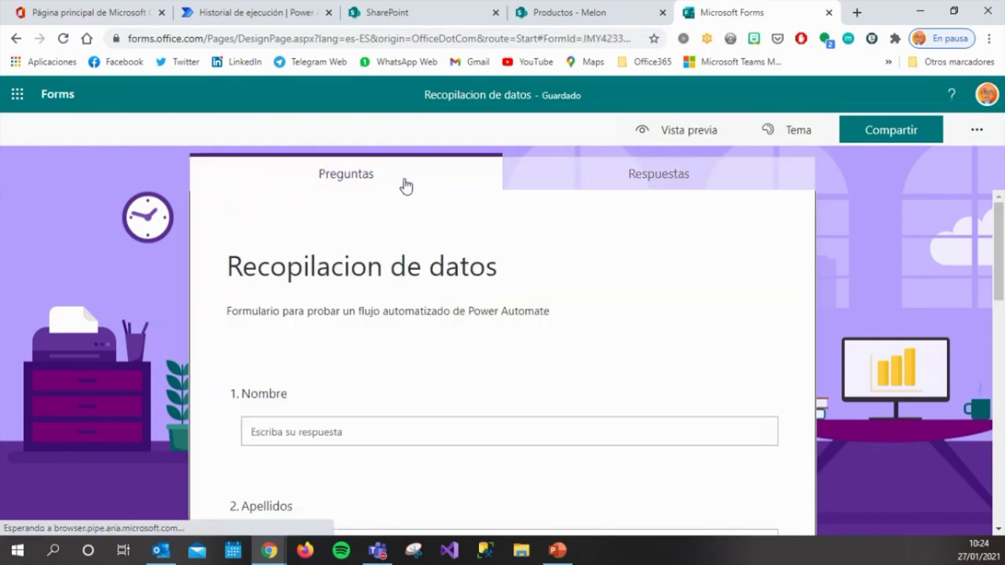
left_click(686, 135)
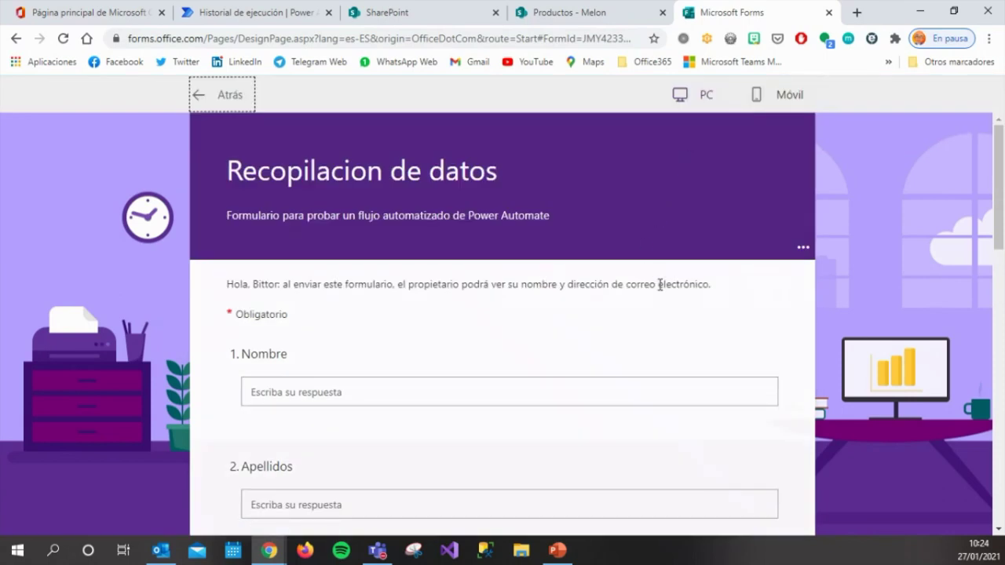
scroll(660, 285, "down", 3)
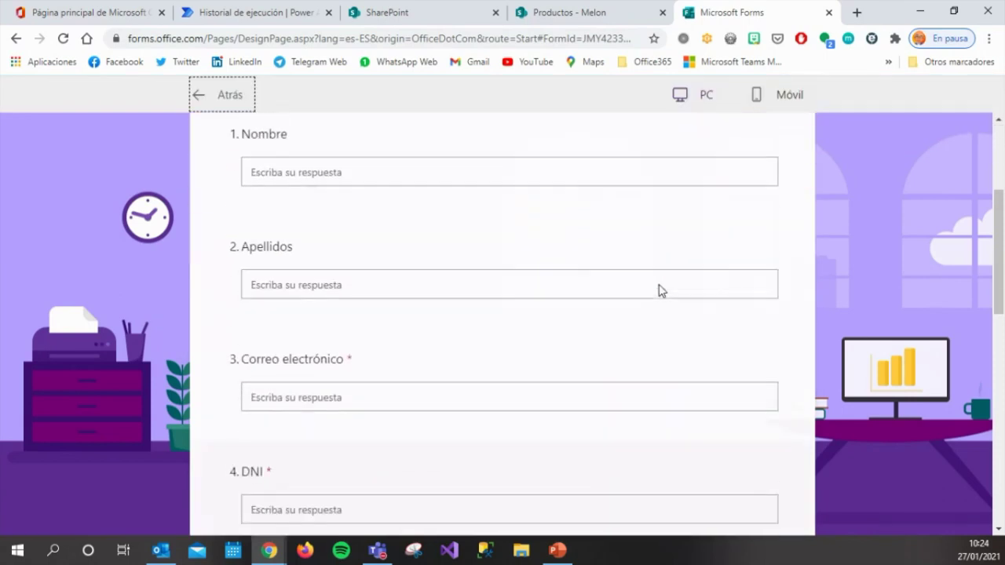
scroll(656, 281, "down", 4)
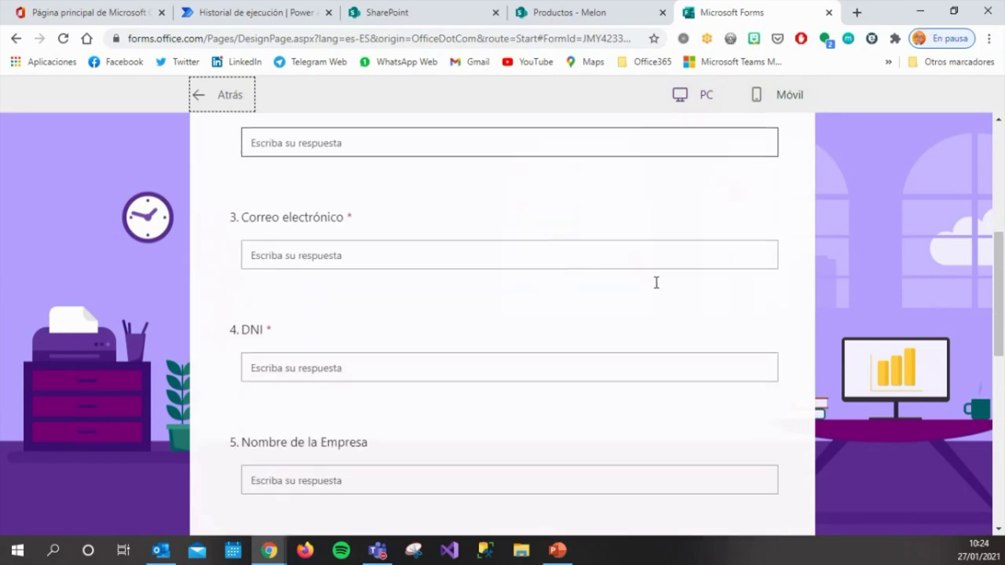
scroll(657, 282, "down", 2)
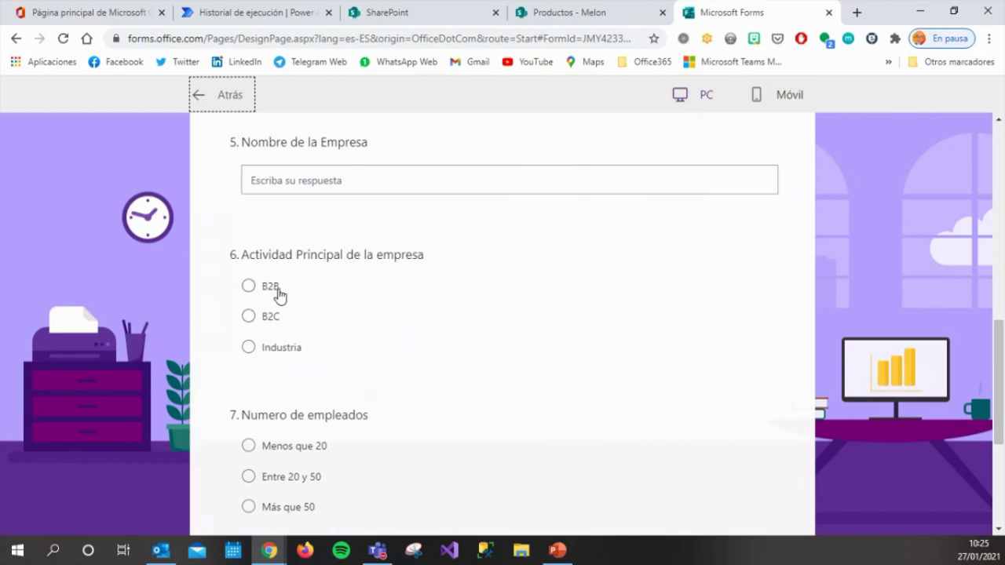
left_click(282, 14)
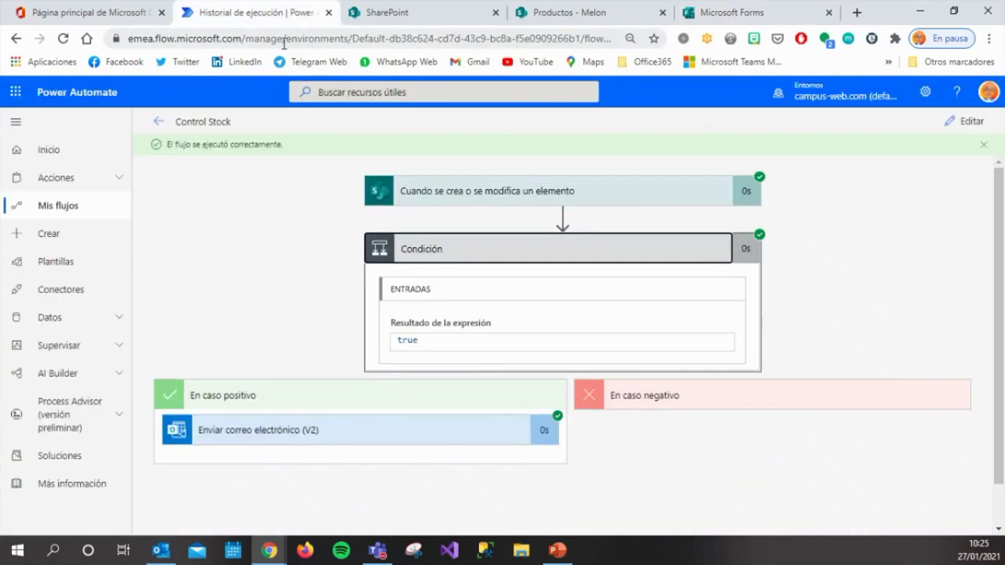
Go to Mis flujos, dismiss the flow-ready notice, and show the Nuevo flujo options.
left_click(159, 121)
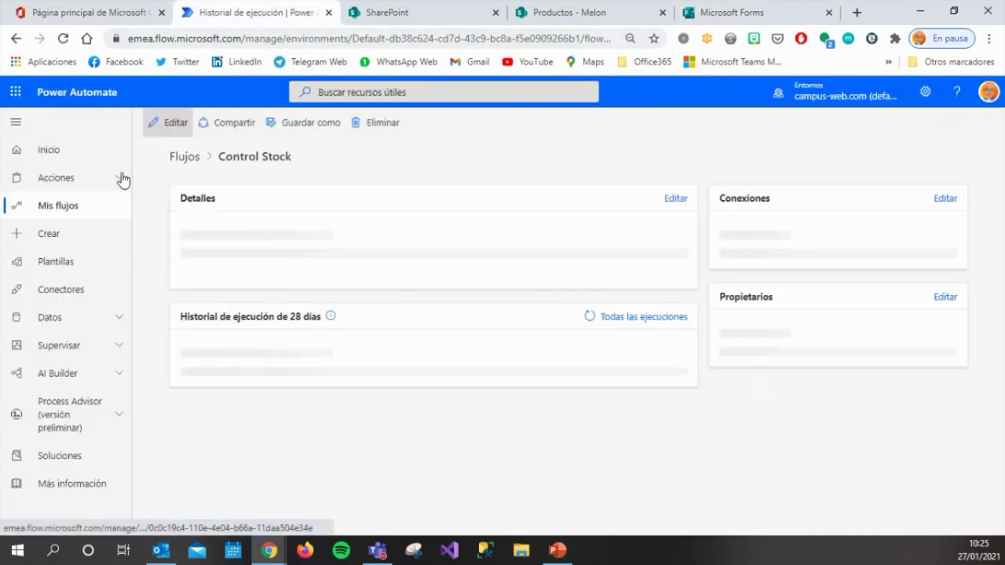
left_click(76, 216)
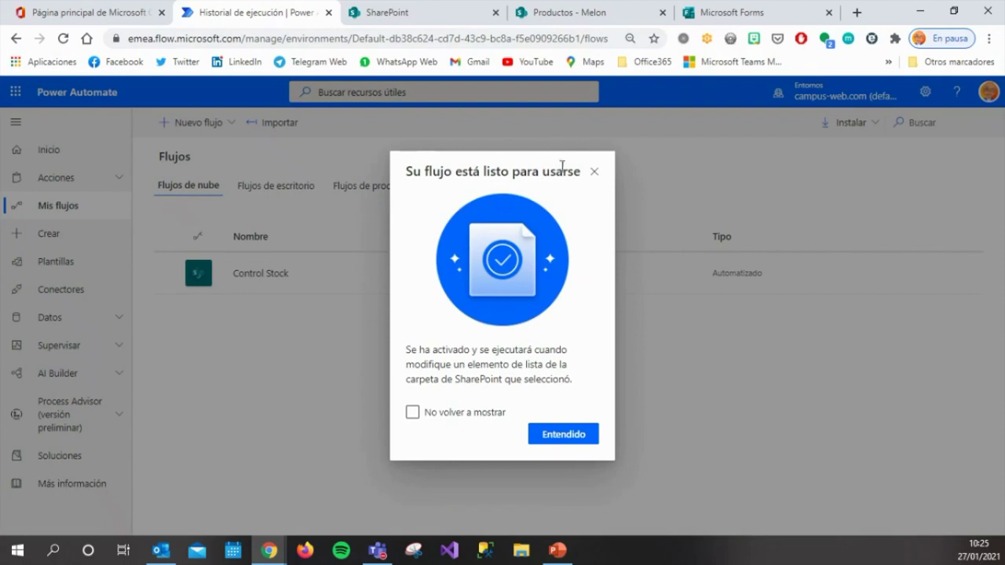
left_click(595, 173)
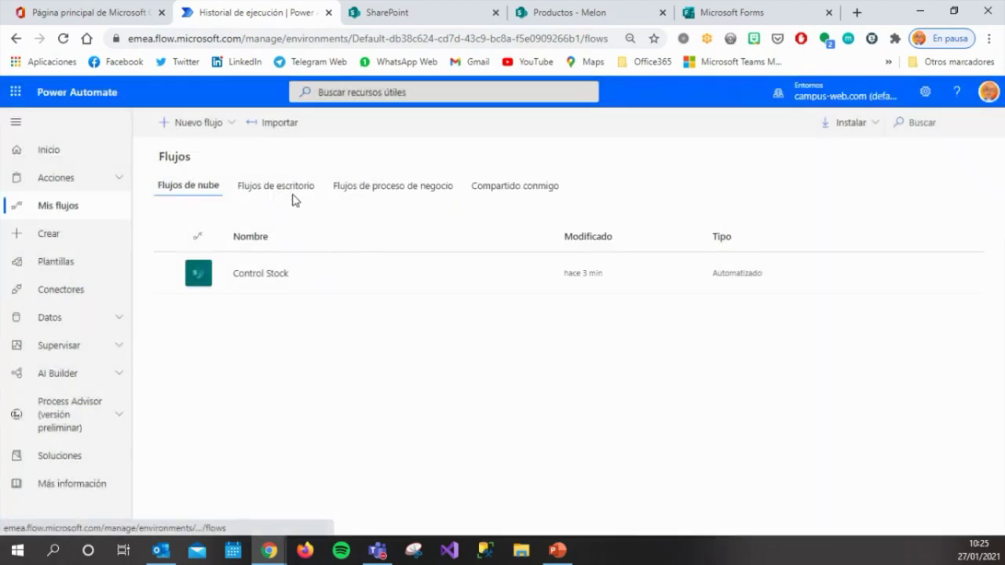
left_click(235, 125)
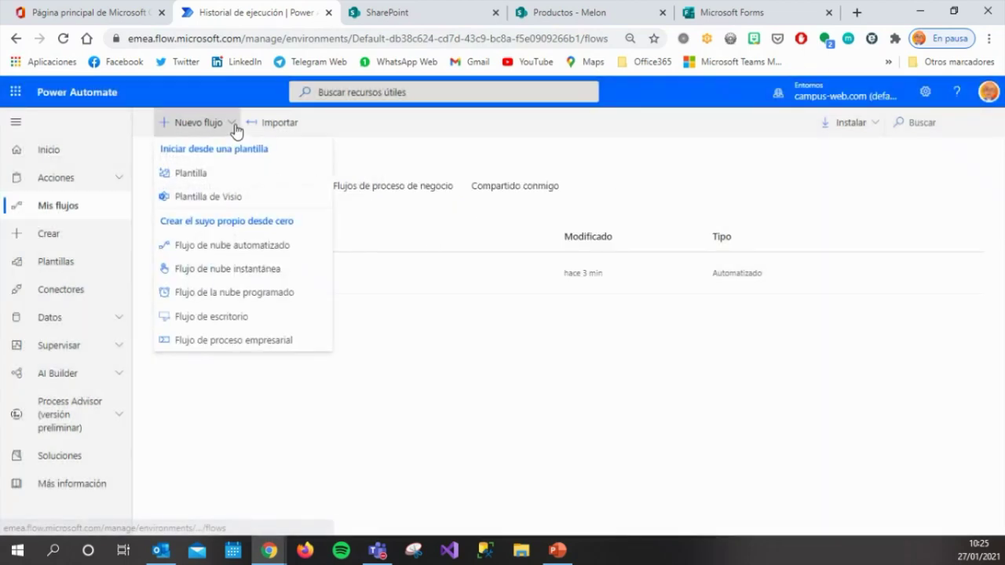
left_click(433, 374)
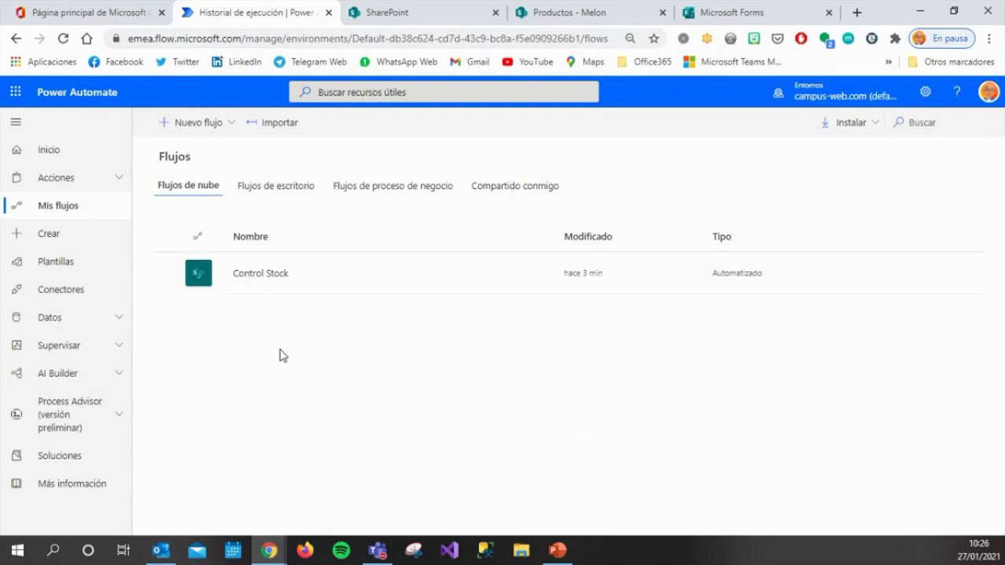
left_click(229, 132)
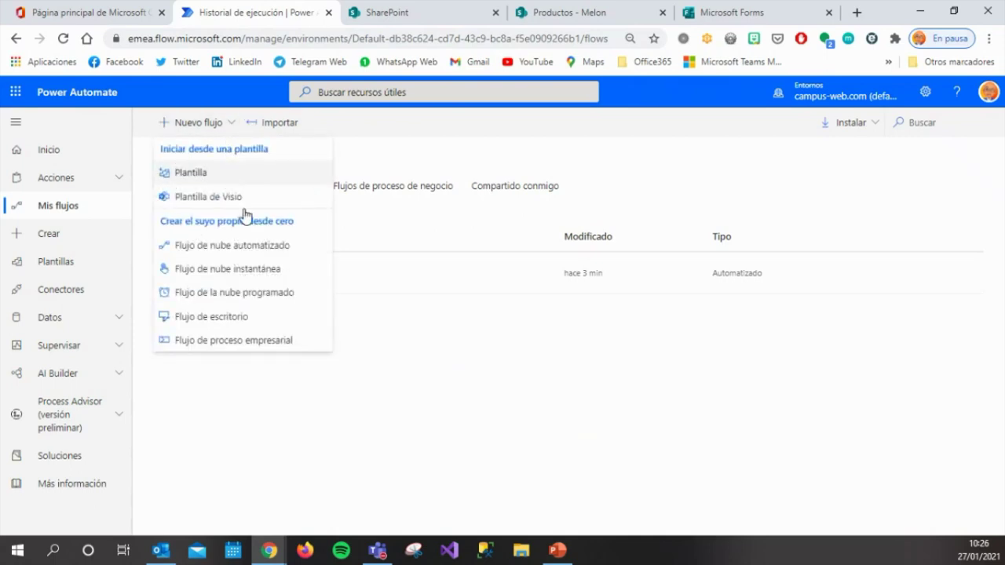
Create automated flow 'Respuestas a Formulario' triggered by new Recopilacion de datos form responses.
left_click(251, 247)
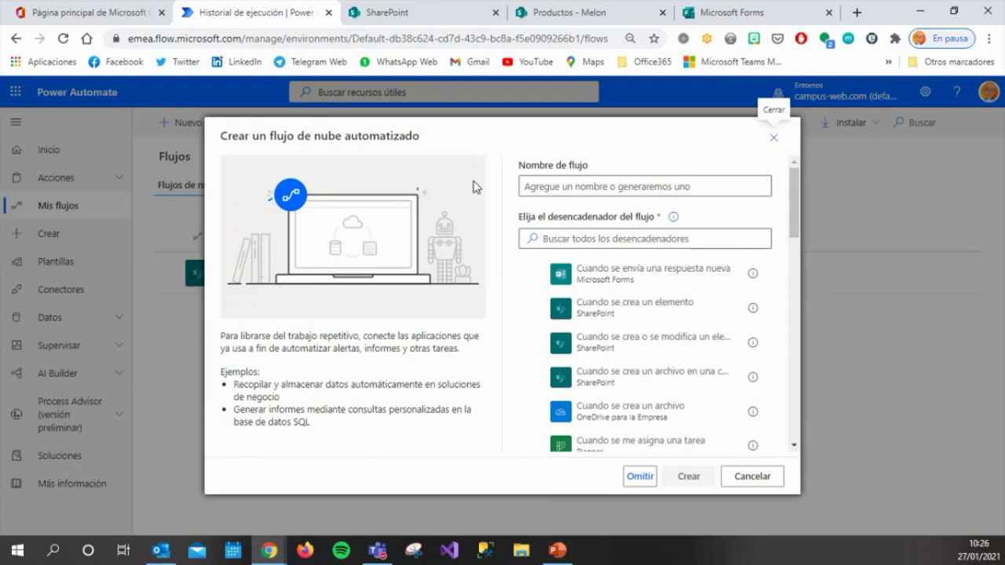
left_click(540, 188)
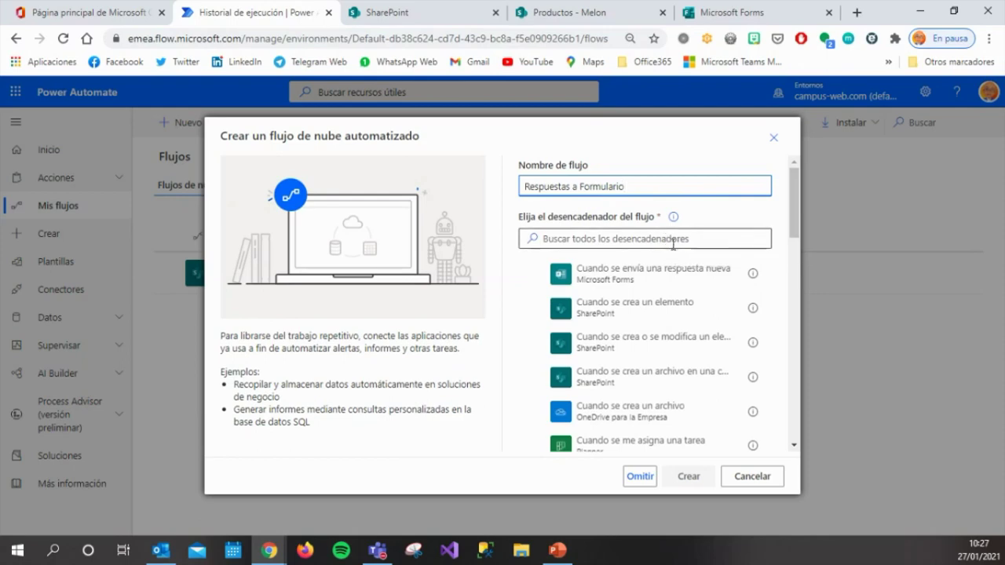
left_click(656, 280)
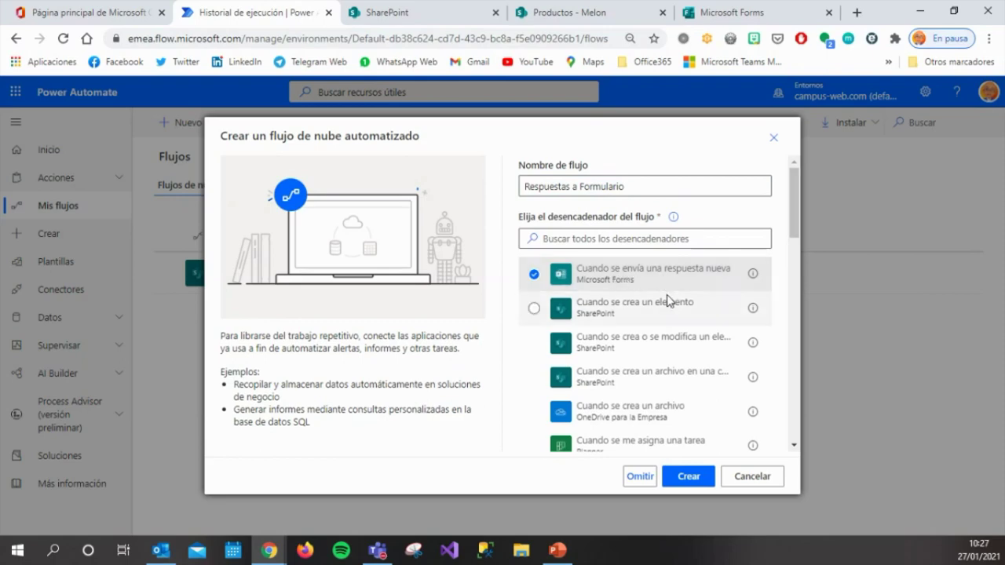
left_click(707, 479)
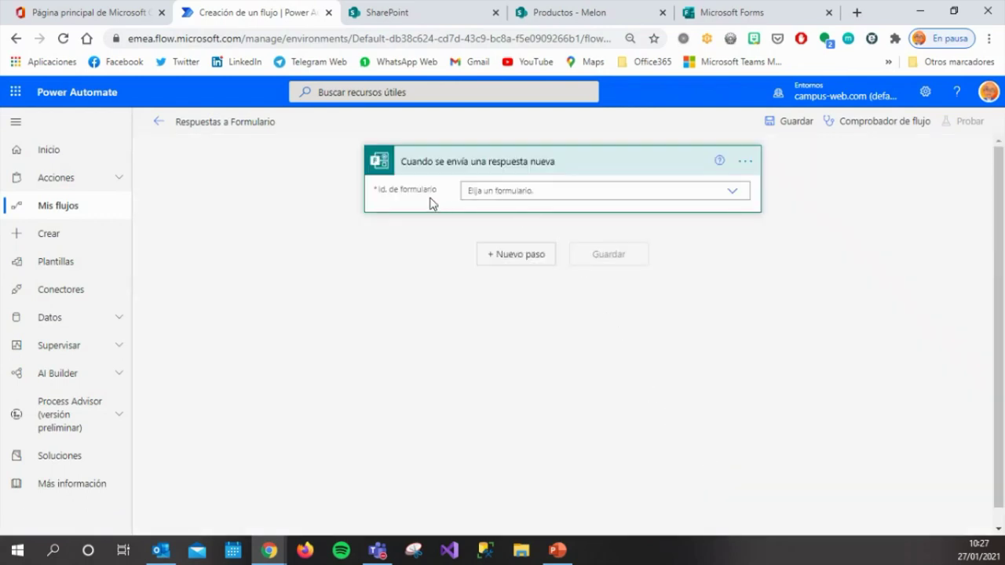
left_click(734, 194)
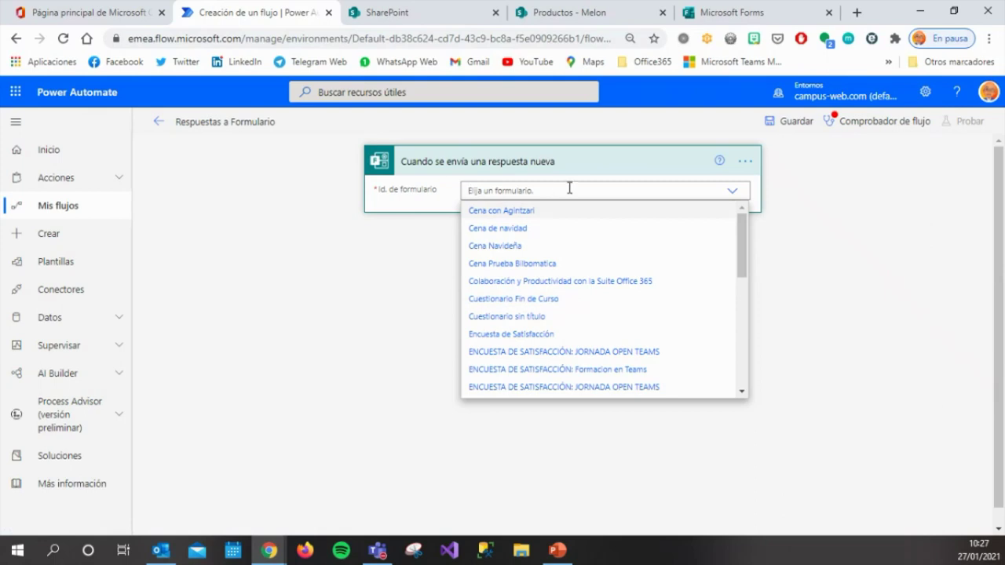
type("c")
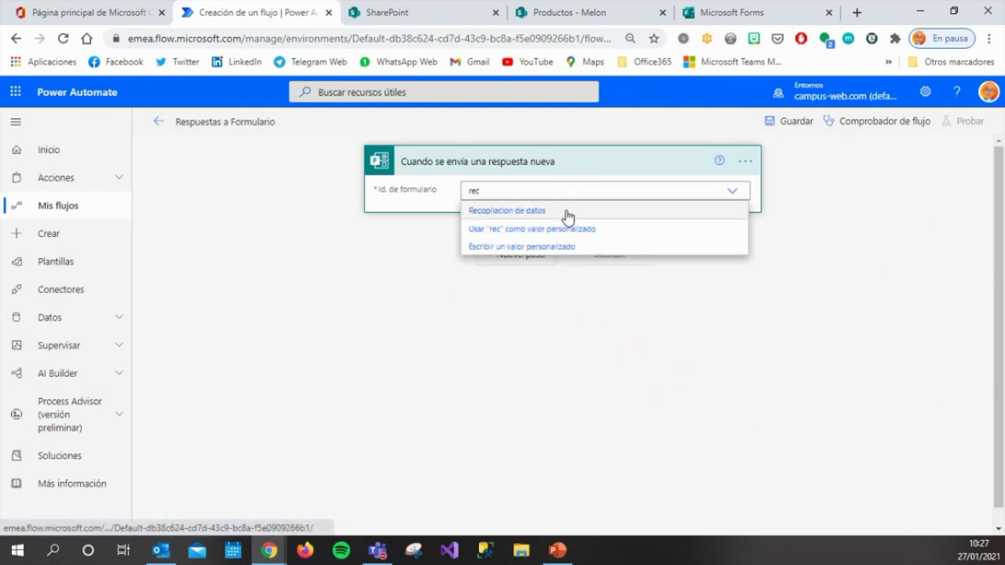
left_click(567, 212)
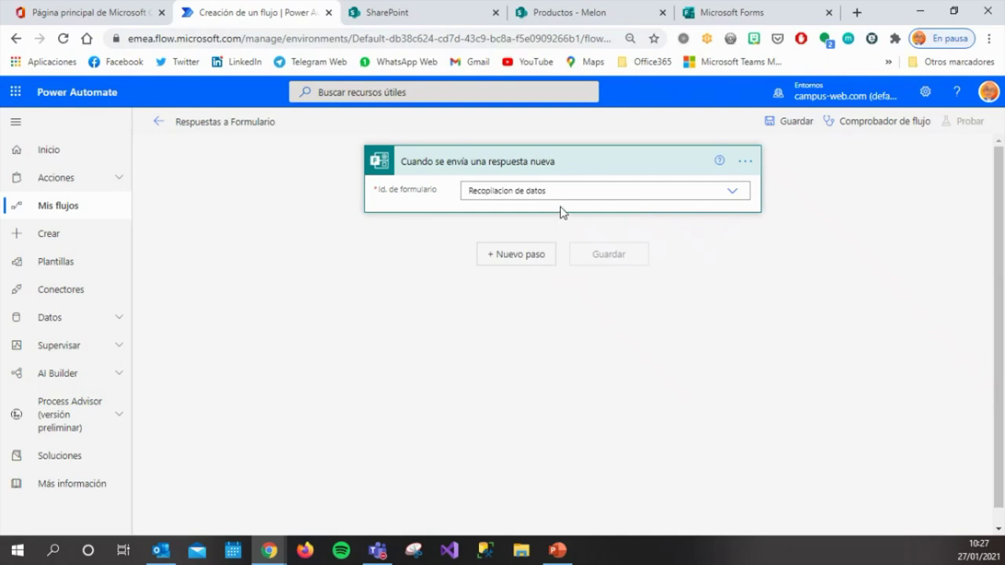
Add the Microsoft Forms 'Obtener los detalles de la respuesta' action after the trigger.
left_click(535, 262)
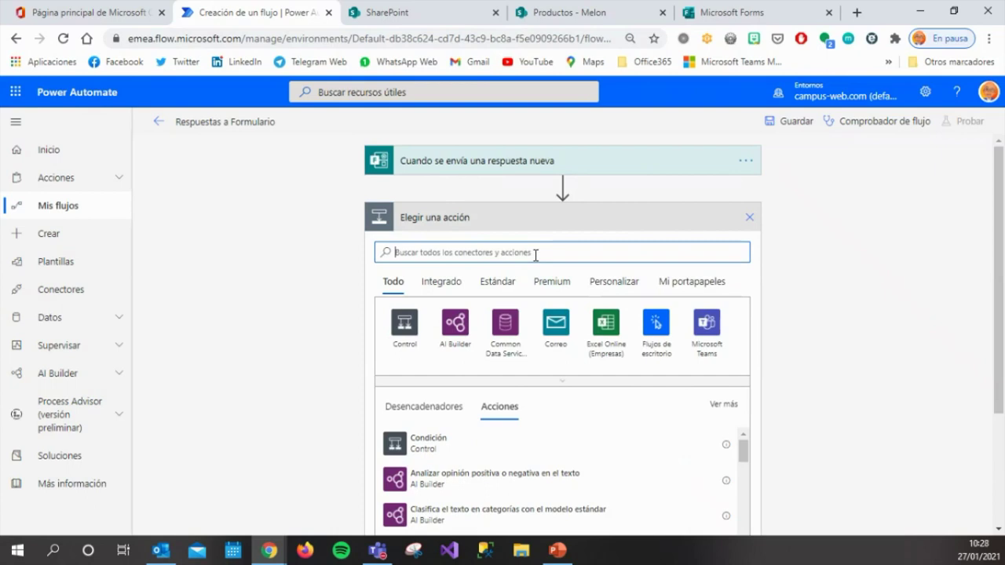
type("tor")
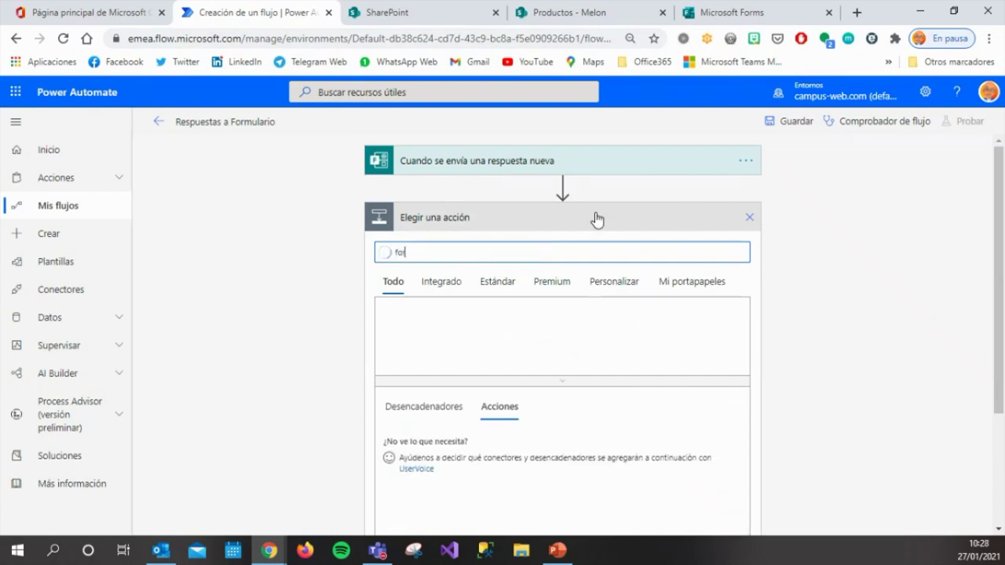
type("ms")
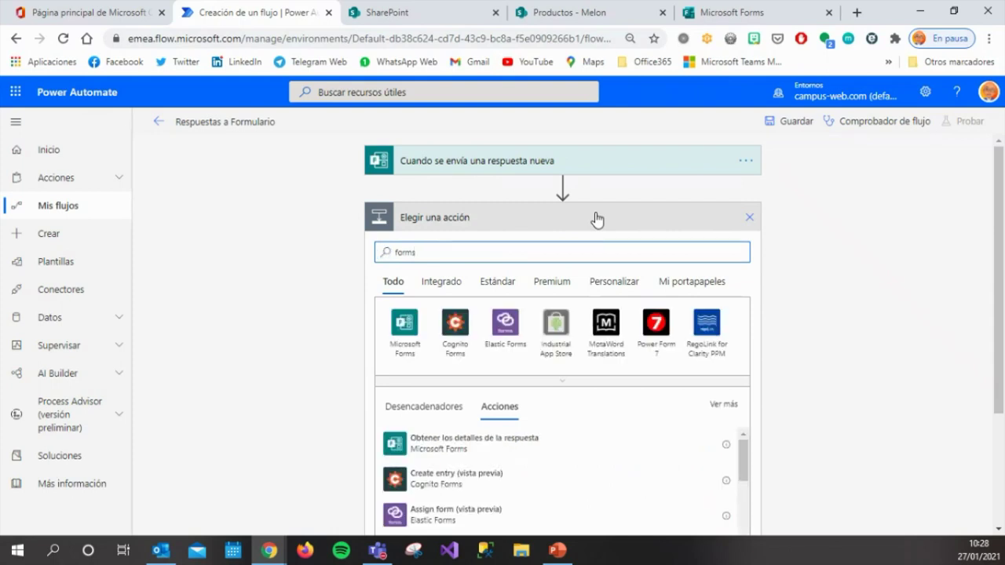
left_click(405, 322)
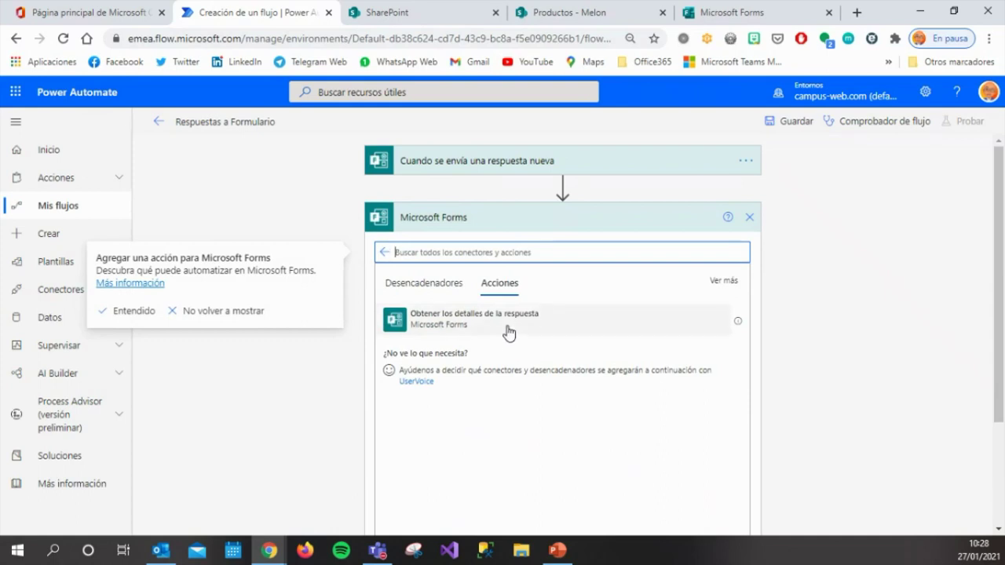
left_click(509, 333)
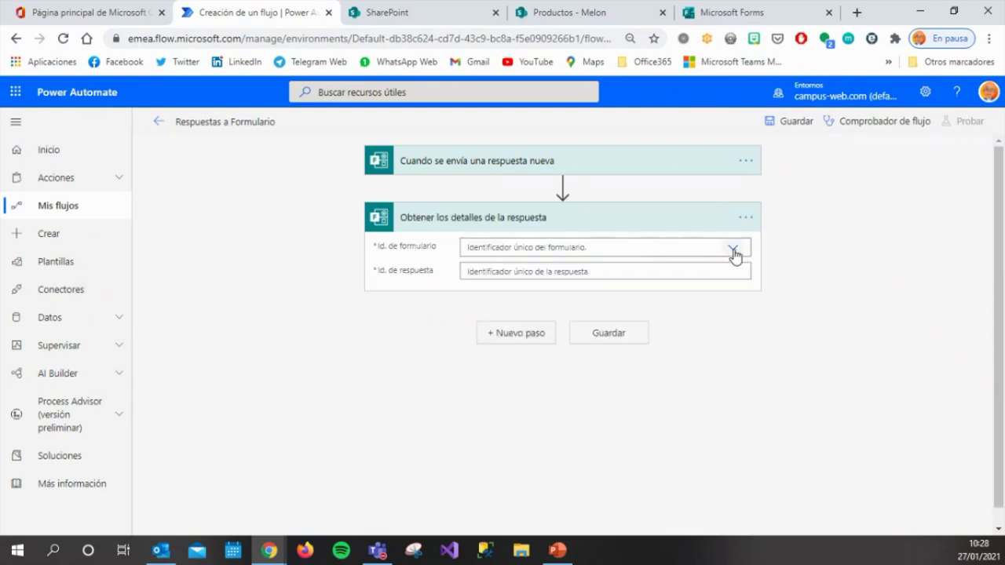
Set its form Id to Recopilacion de datos and response Id to the trigger's Id. de respuesta.
left_click(733, 249)
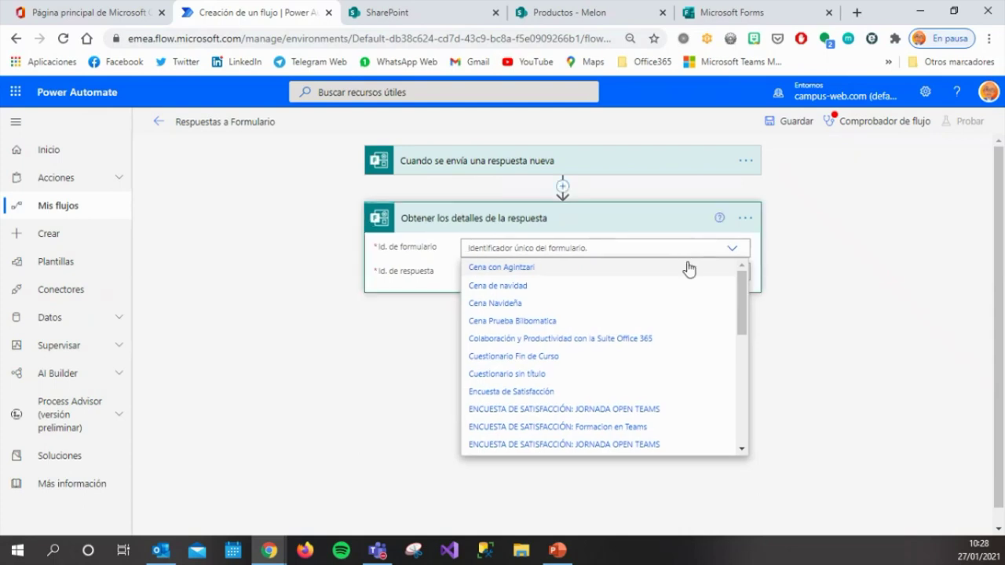
type("rec")
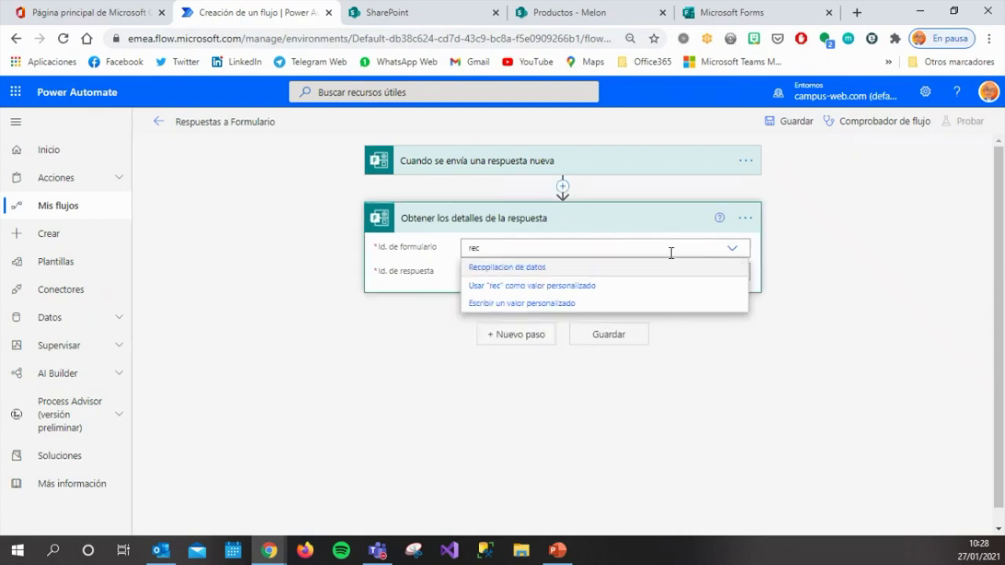
left_click(669, 267)
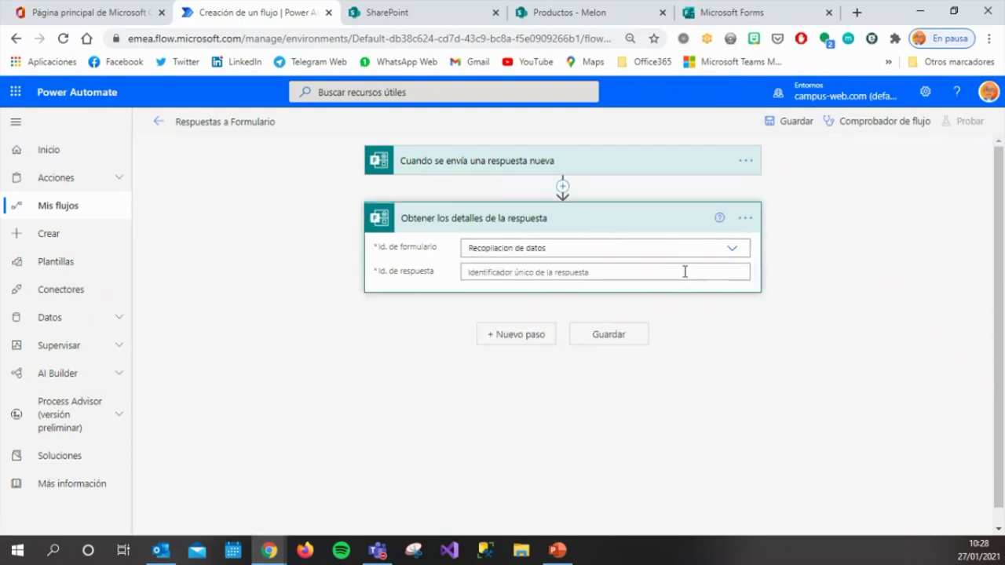
left_click(687, 272)
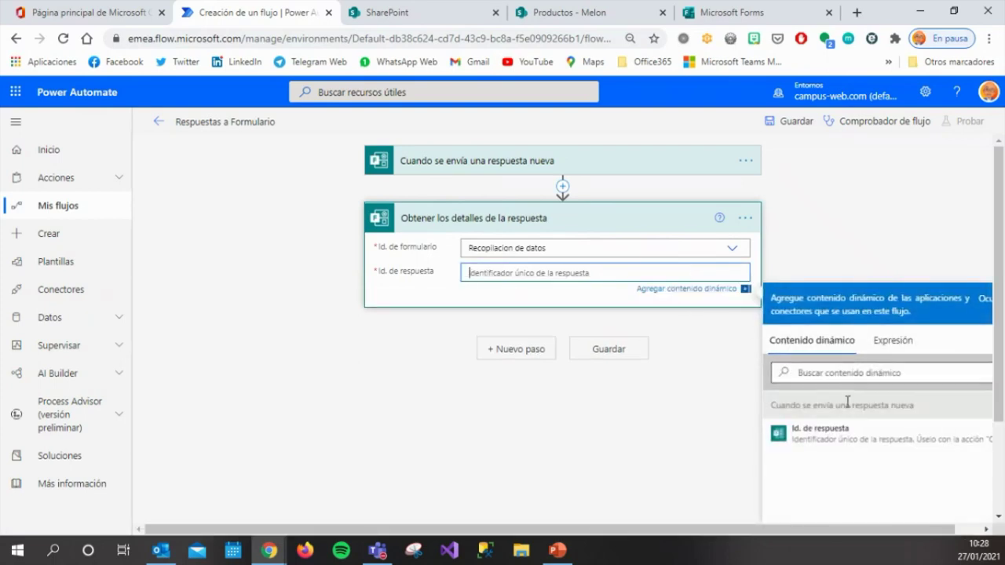
left_click(832, 442)
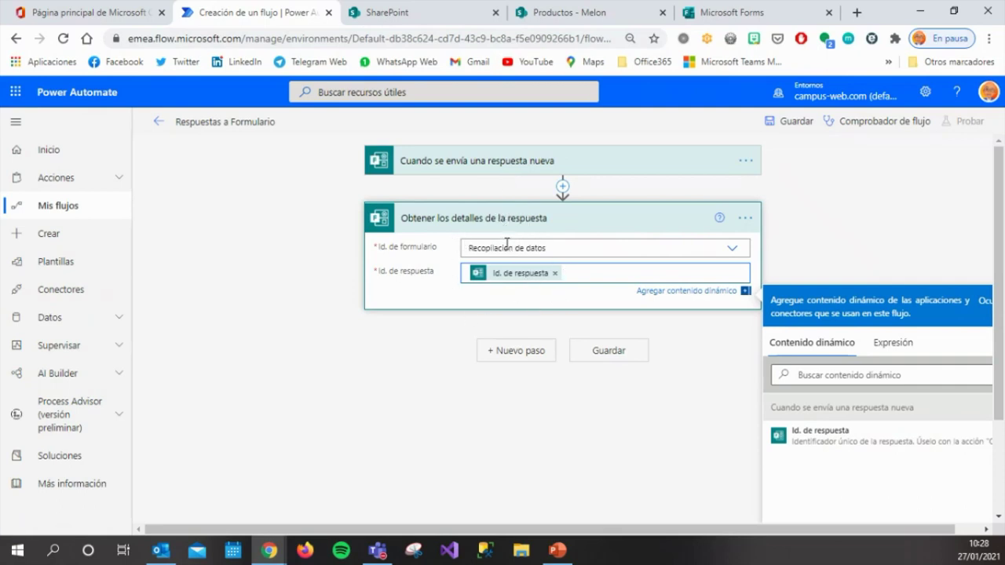
left_click(517, 354)
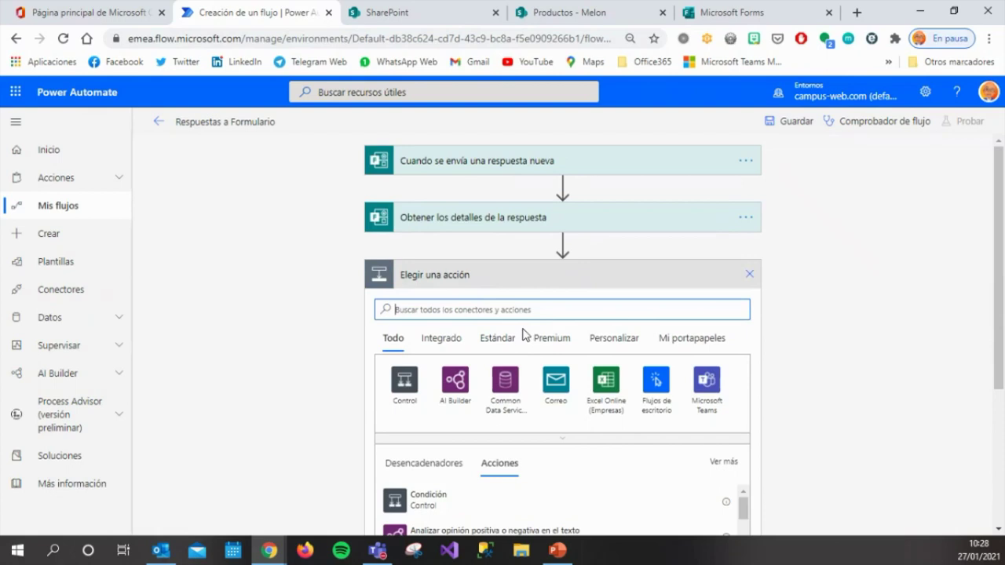
Add a Control Condición step and begin adding an action in its En caso positivo branch.
left_click(405, 382)
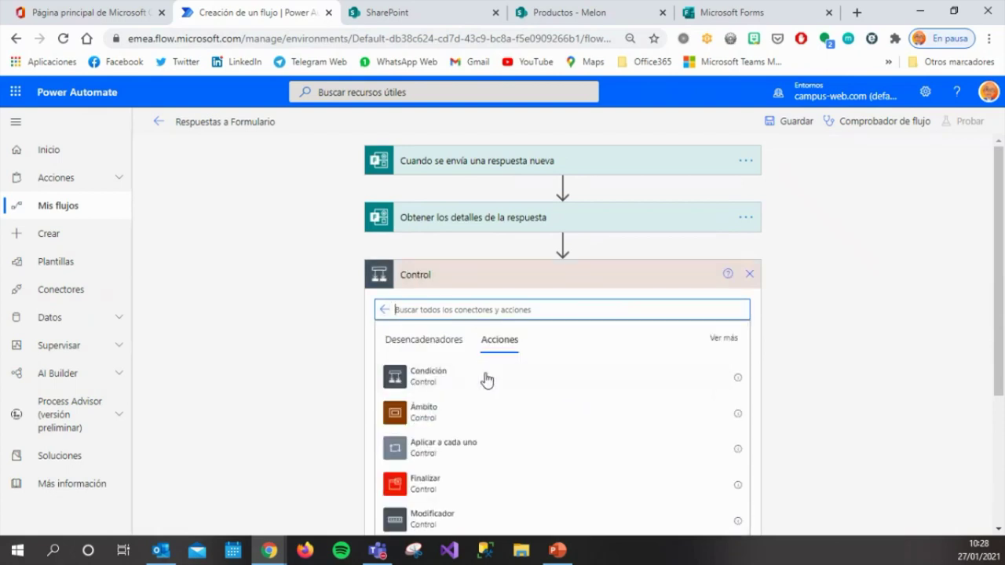
left_click(480, 378)
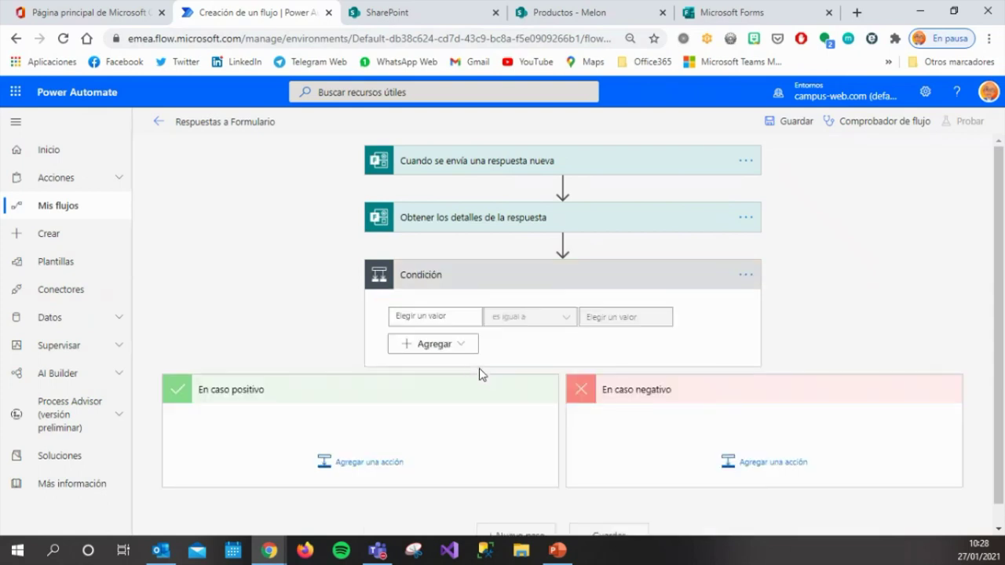
scroll(583, 318, "down", 1)
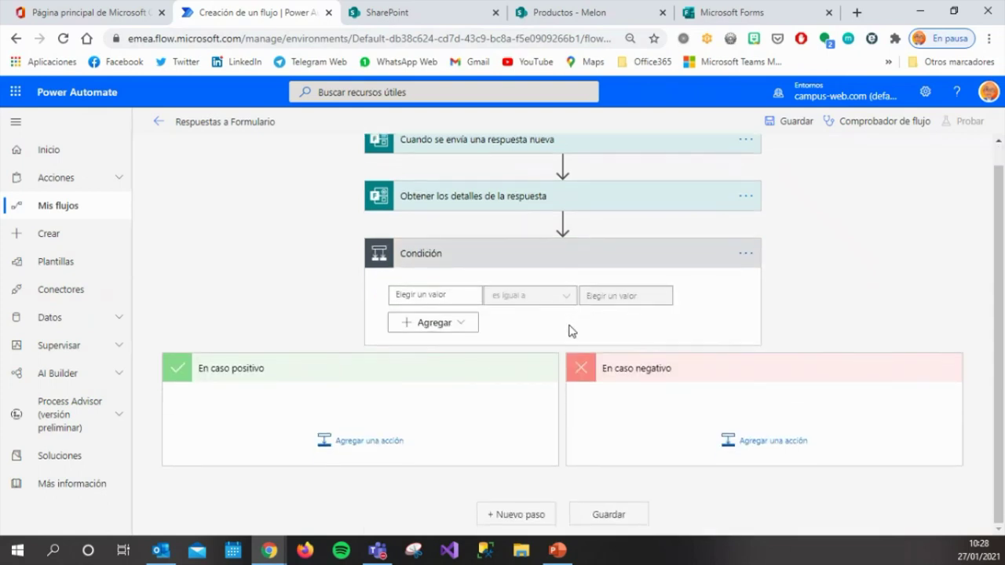
left_click(391, 446)
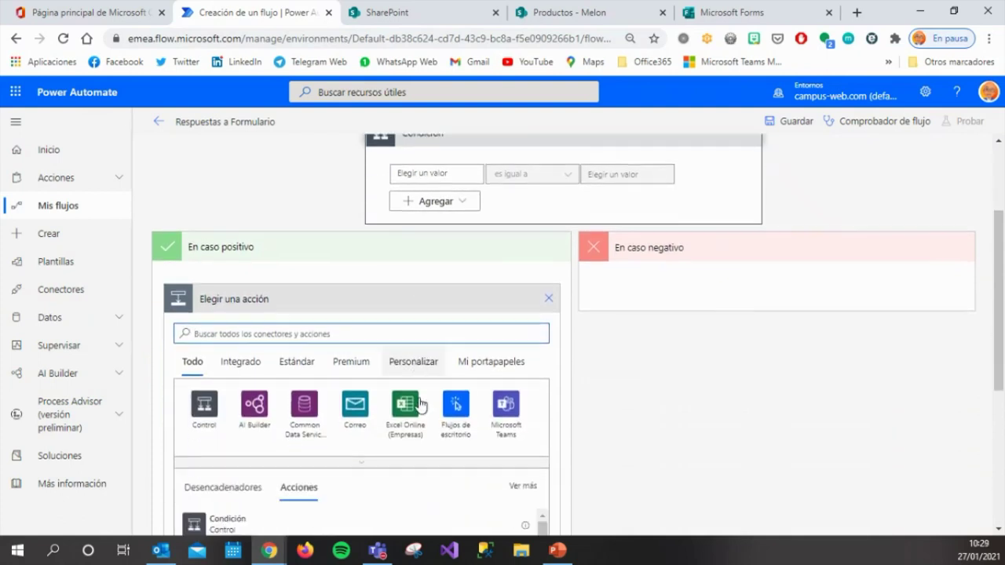
scroll(421, 403, "down", 1)
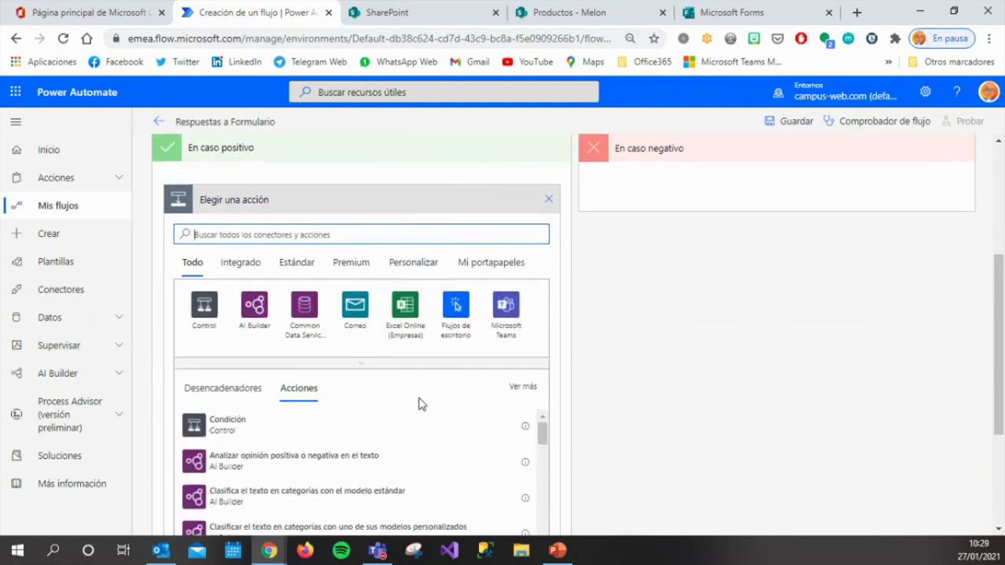
scroll(422, 403, "up", 1)
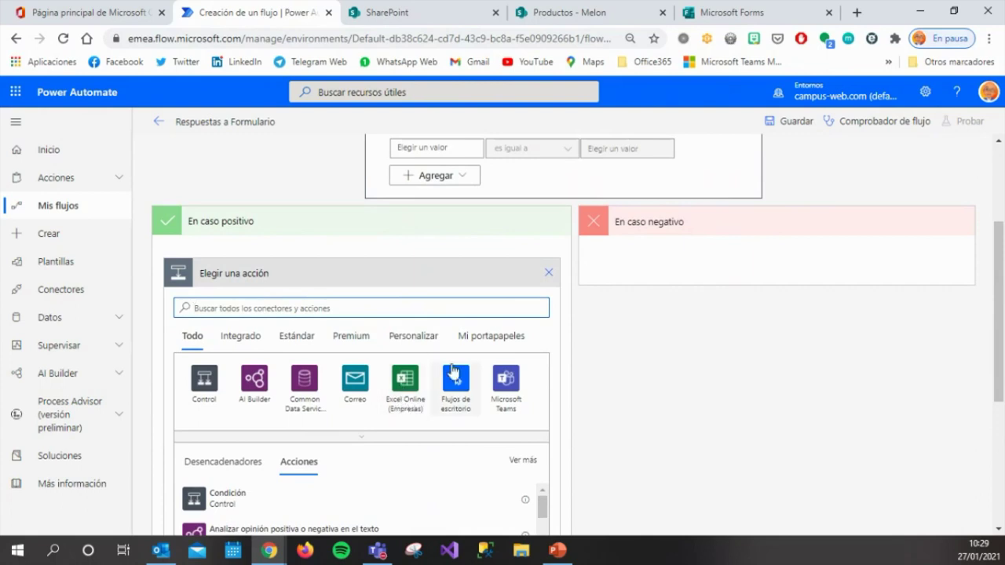
type("ou")
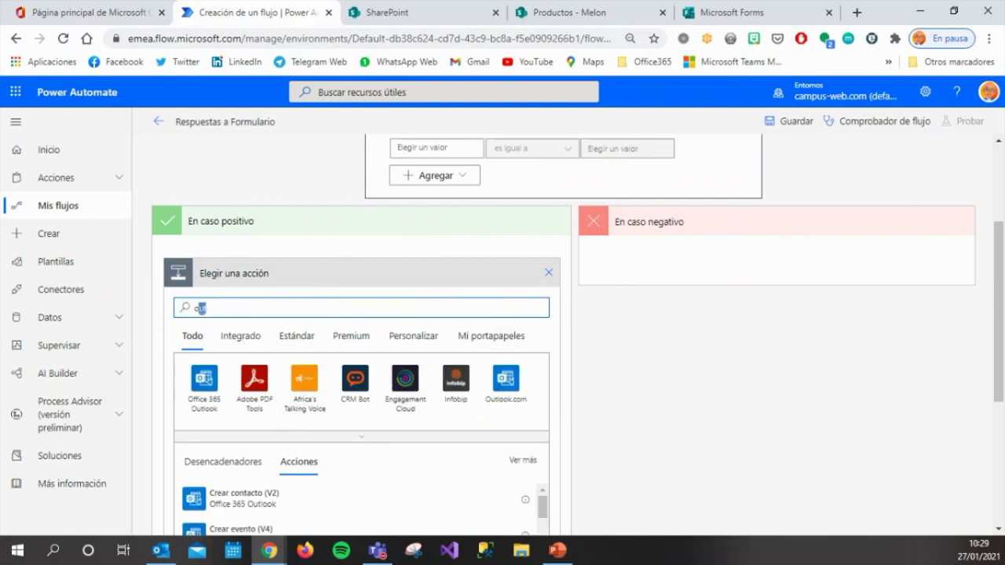
left_click_drag(207, 308, 186, 308)
Set the condition's first value to the Actividad Principal de la empresa answer.
scroll(581, 318, "up", 1)
left_click(455, 223)
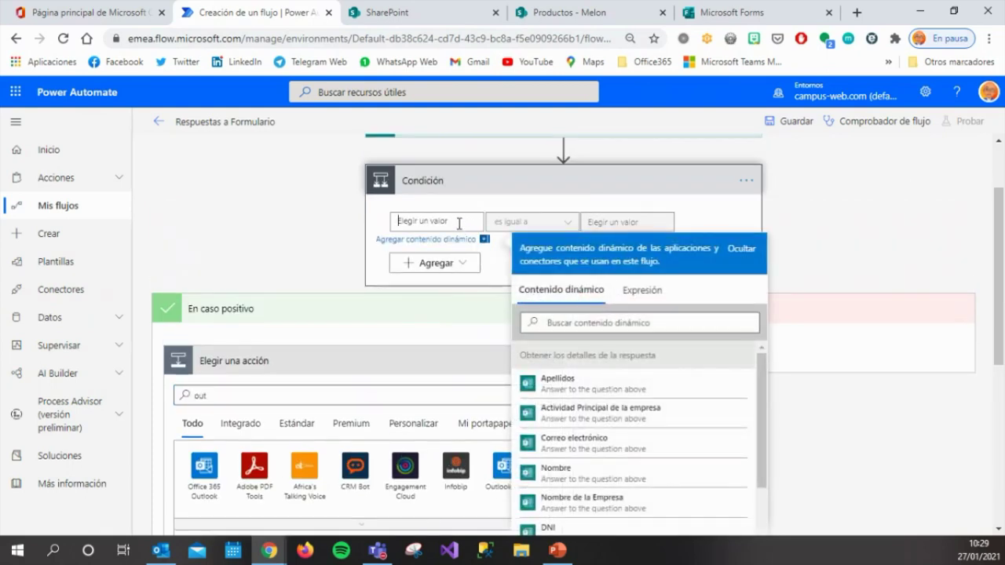
left_click(624, 417)
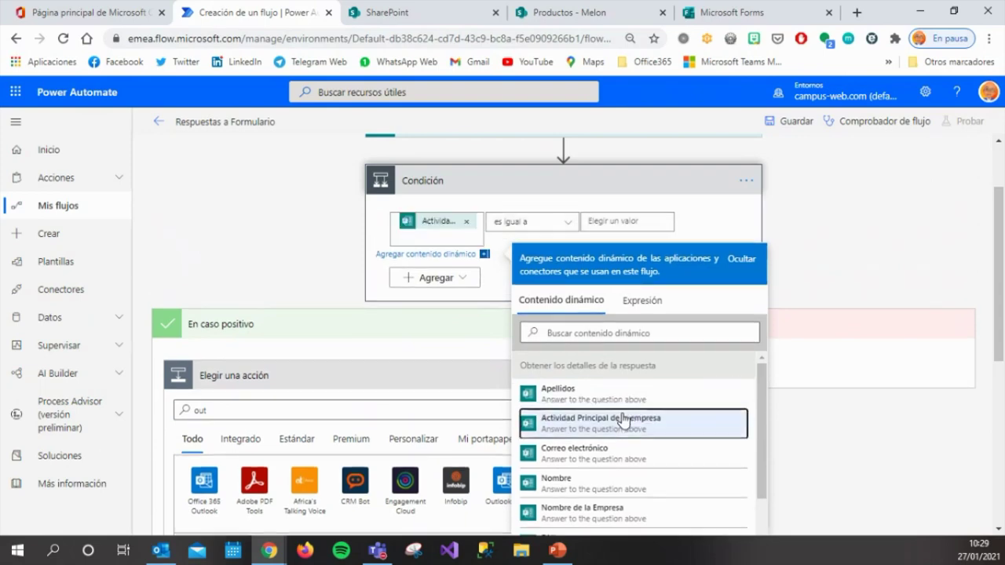
left_click(717, 15)
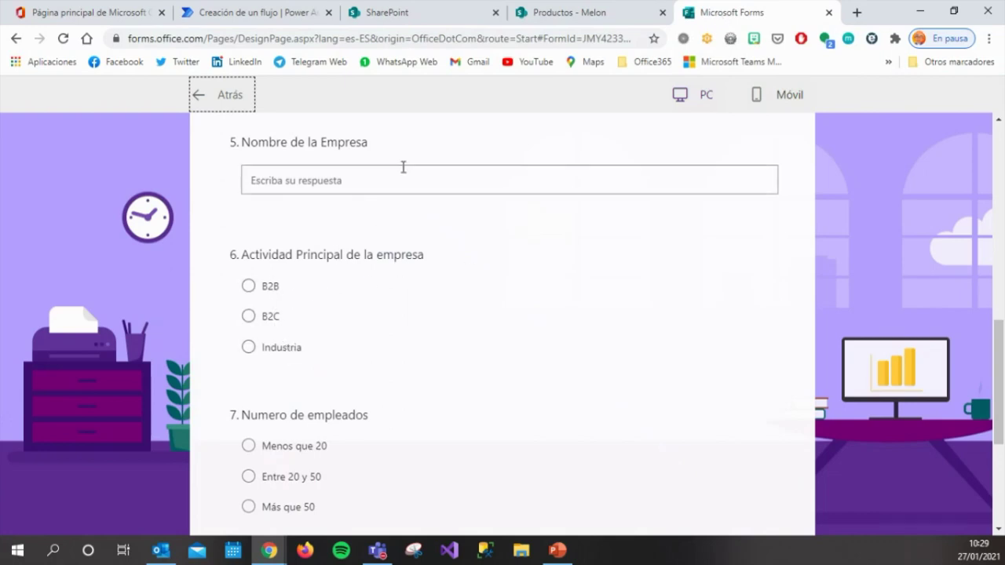
left_click(266, 16)
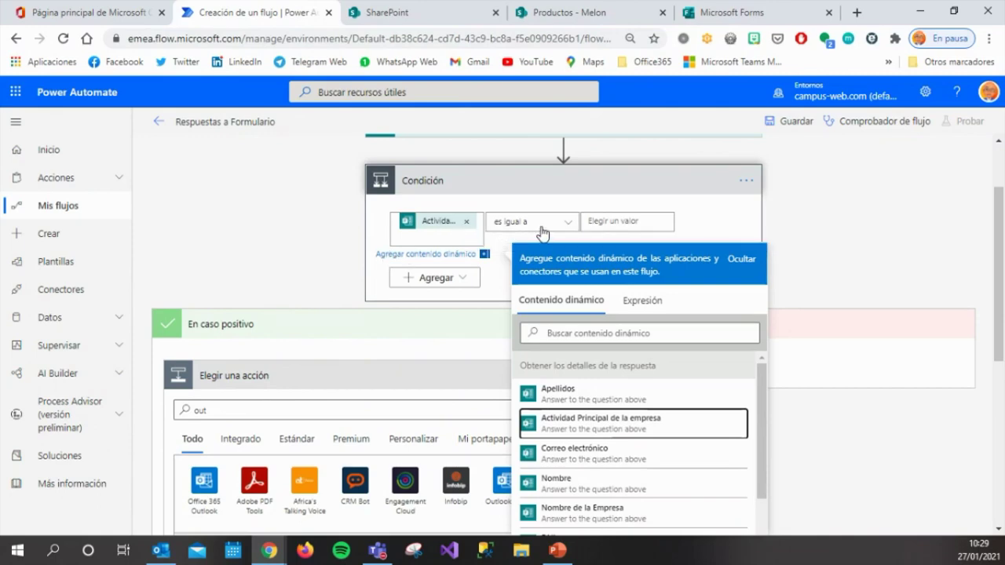
Compare the condition against B2B and pick Outlook.com for the positive branch.
left_click(620, 222)
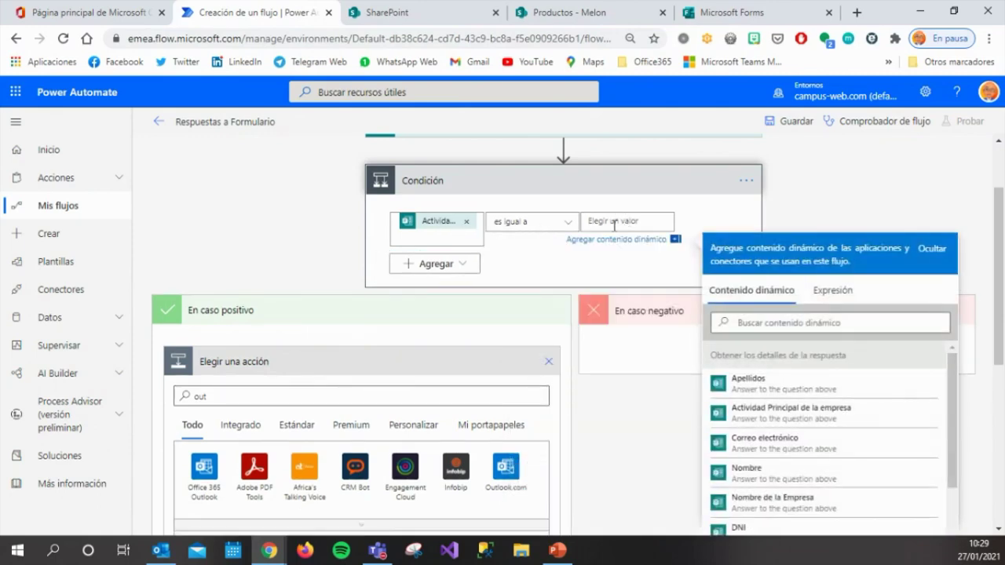
type("B2B")
left_click(337, 401)
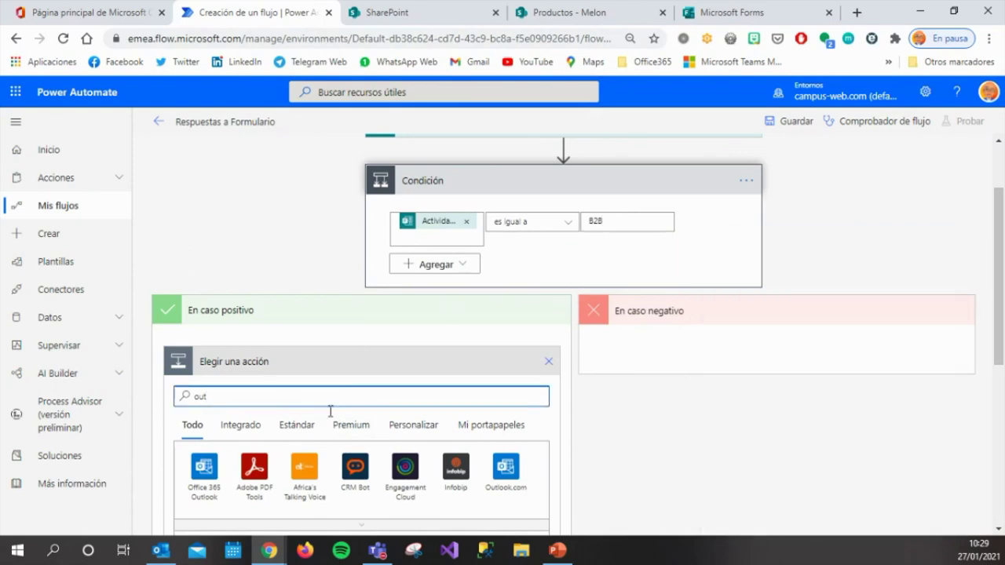
left_click(497, 469)
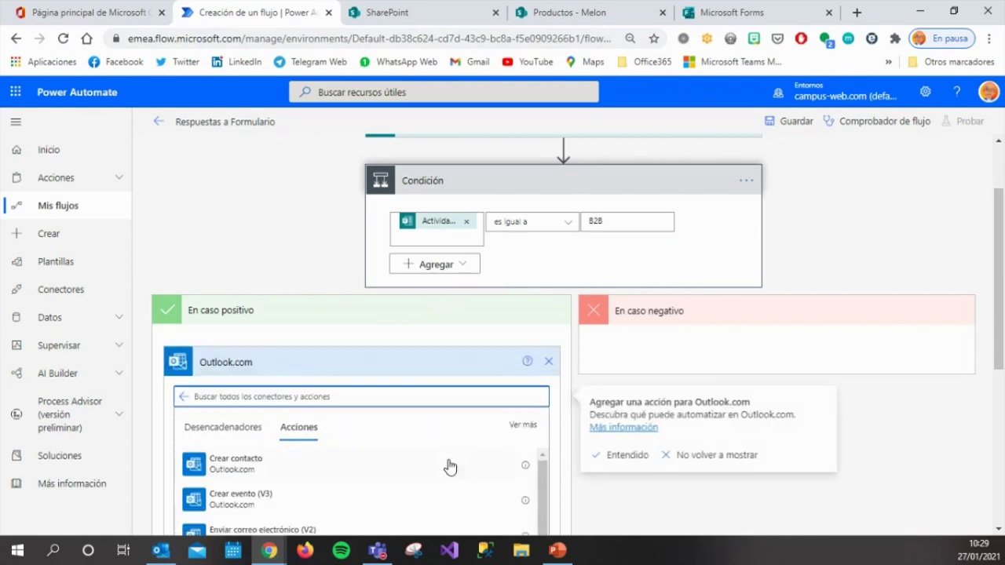
Add Outlook.com 'Enviar correo electrónico (V2)' addressed to the respondent's Correo electrónico answer.
left_click(321, 531)
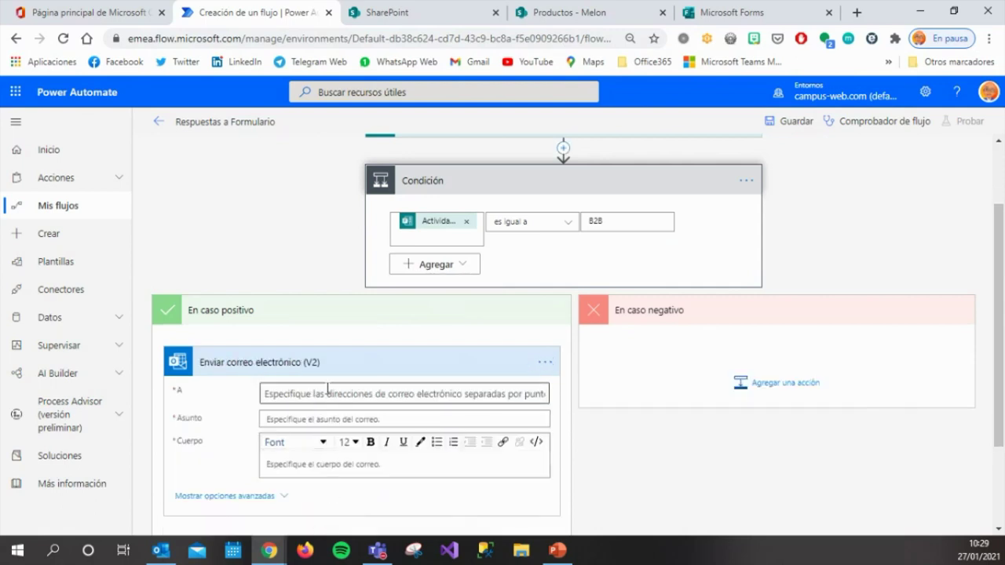
left_click(327, 393)
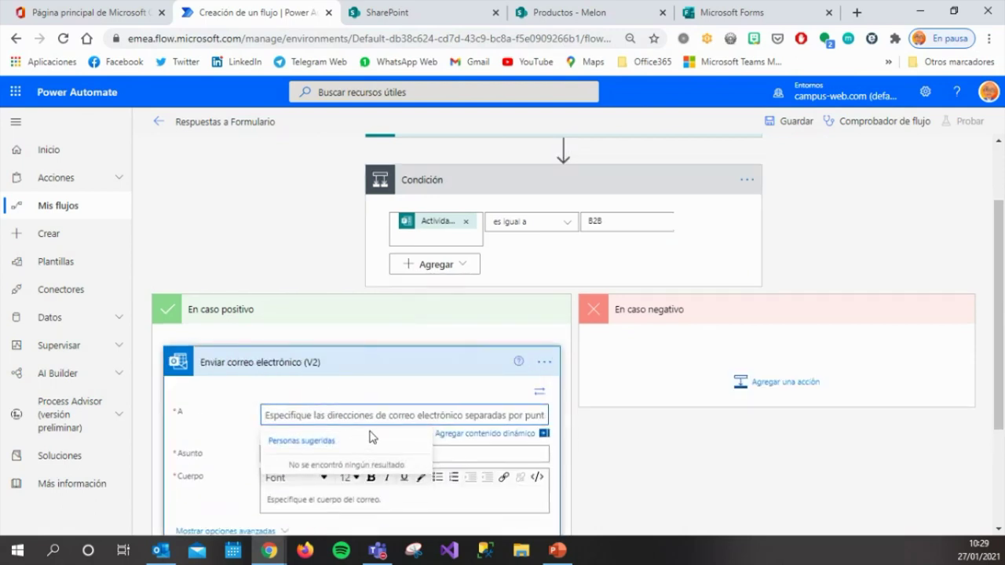
left_click(544, 434)
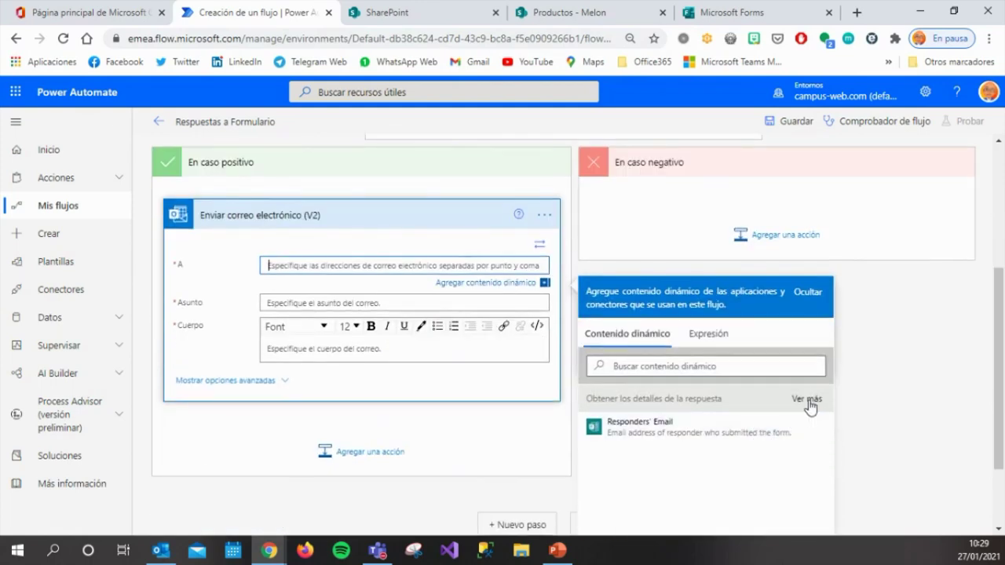
left_click(808, 401)
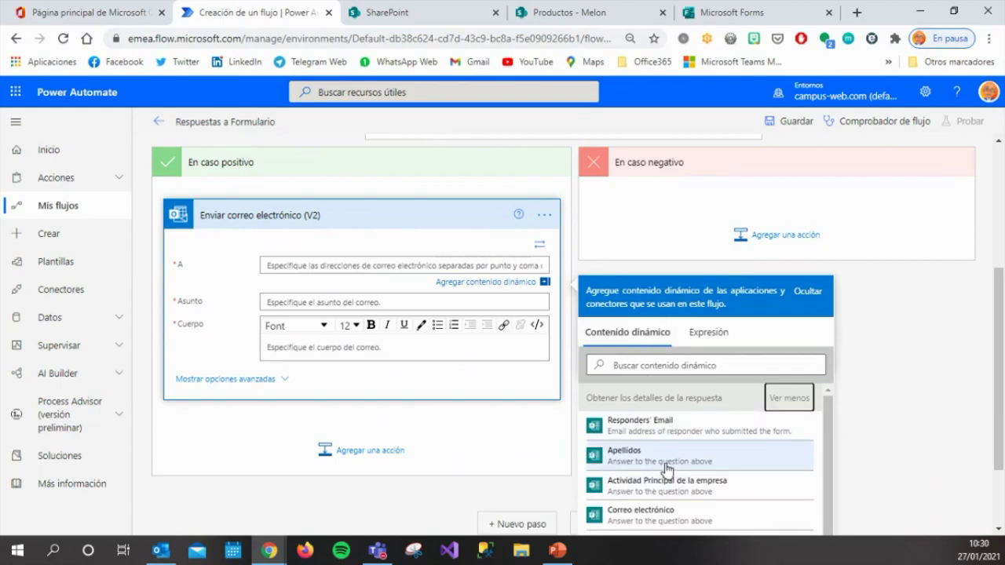
scroll(665, 469, "down", 3)
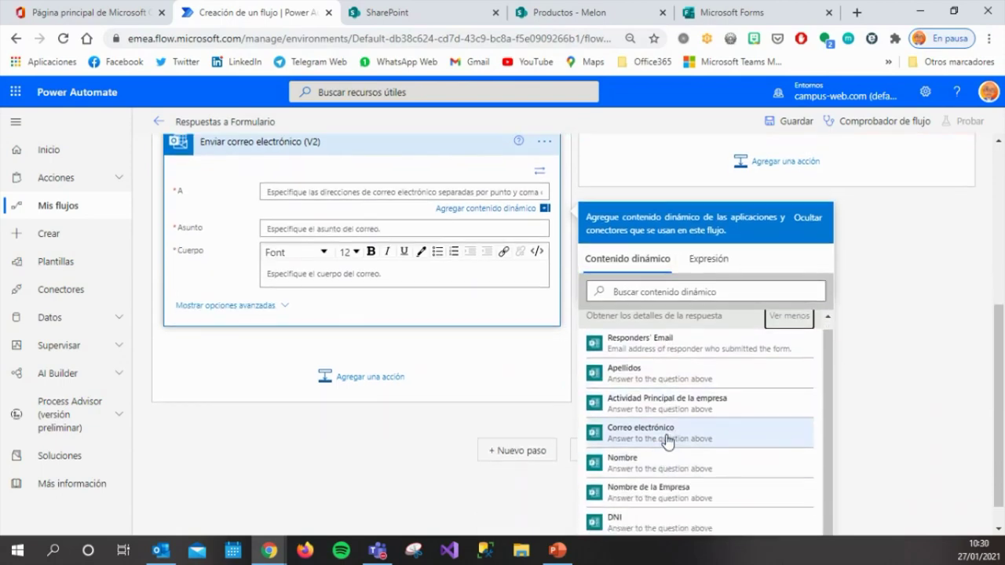
left_click(667, 439)
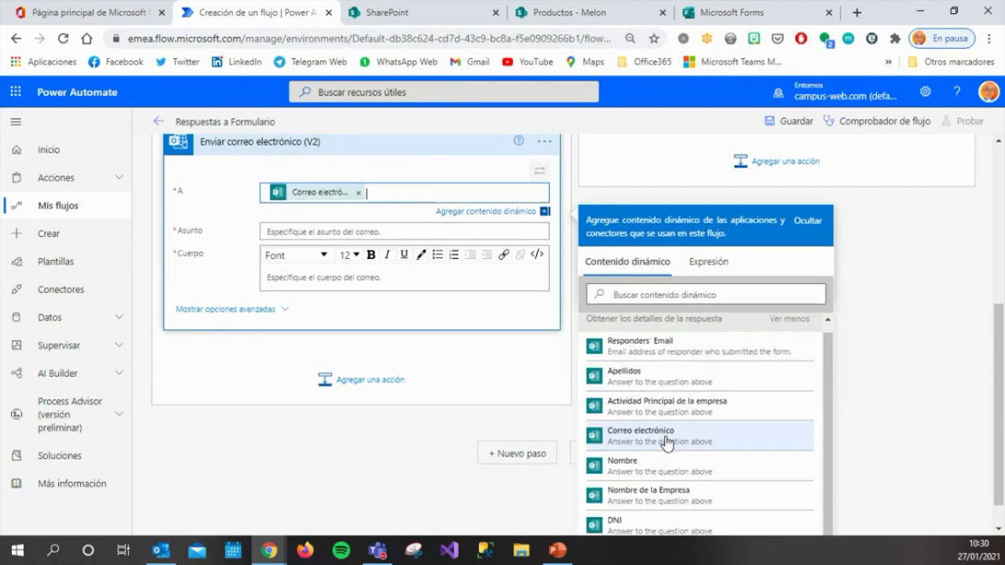
Give the email the subject 'Interesd@ en B2B' and begin its body text.
left_click(358, 232)
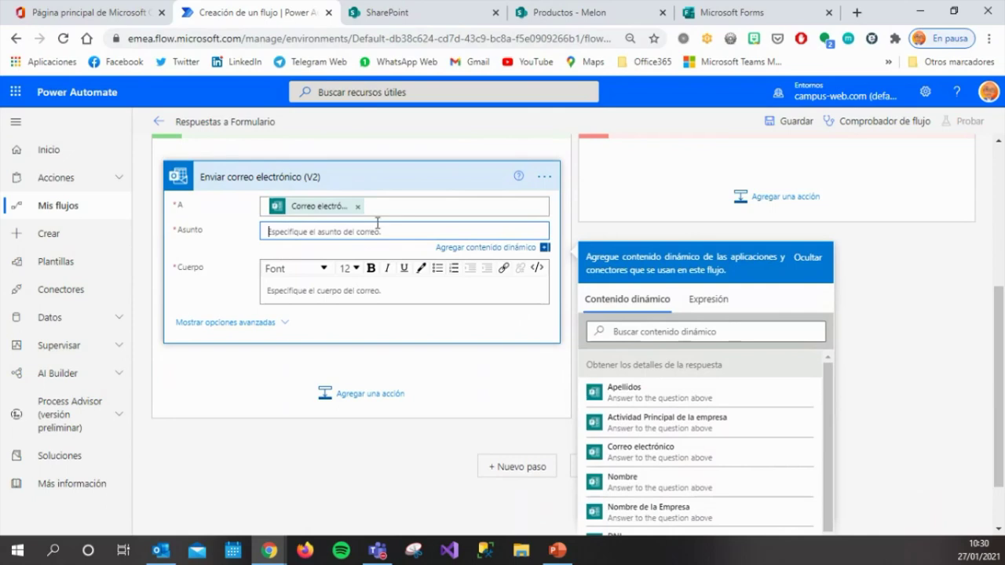
type("(nterasd@ en B2B")
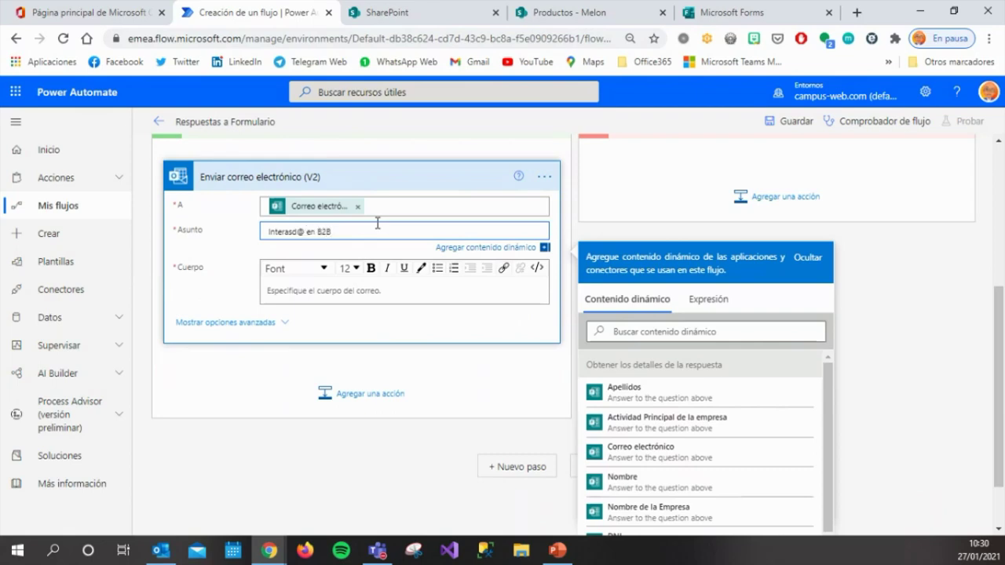
left_click(396, 290)
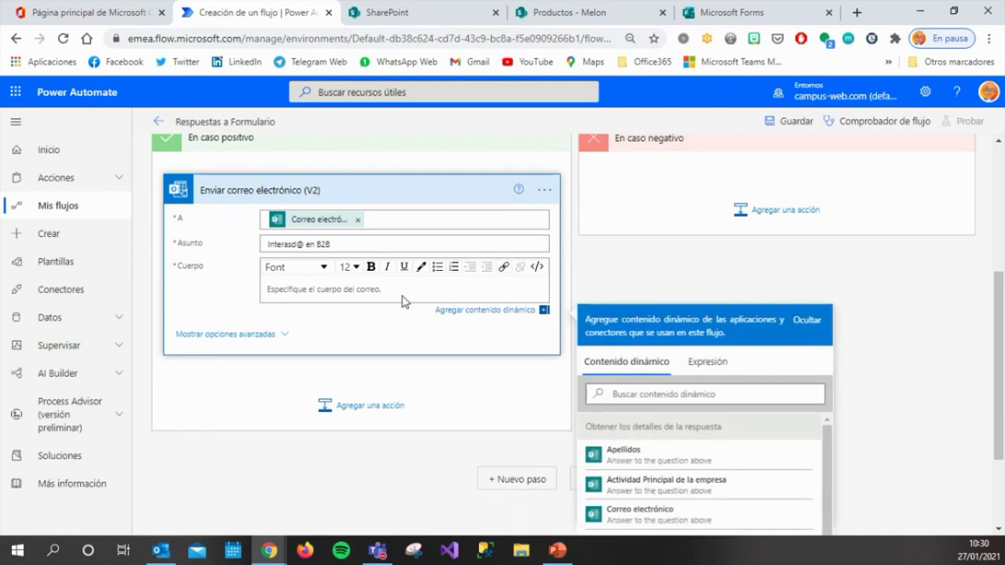
type("Ha")
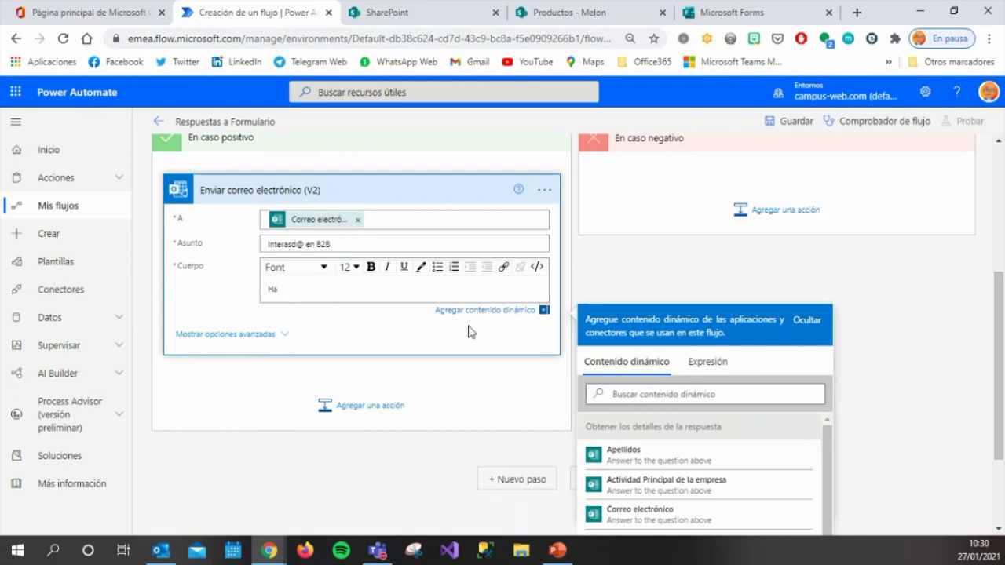
Replace the respondent recipient with a fixed internal contact's email address.
left_click(358, 220)
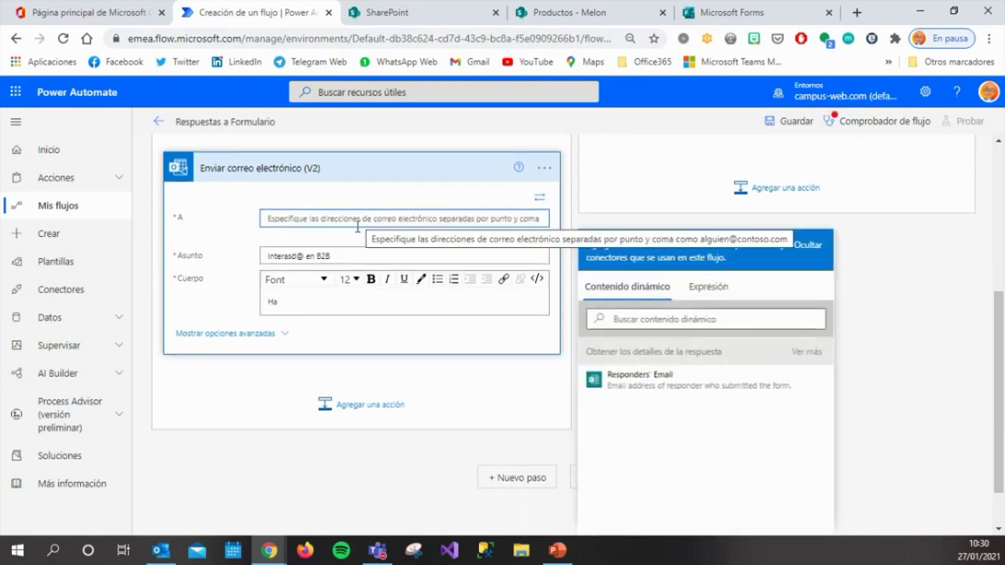
left_click(357, 223)
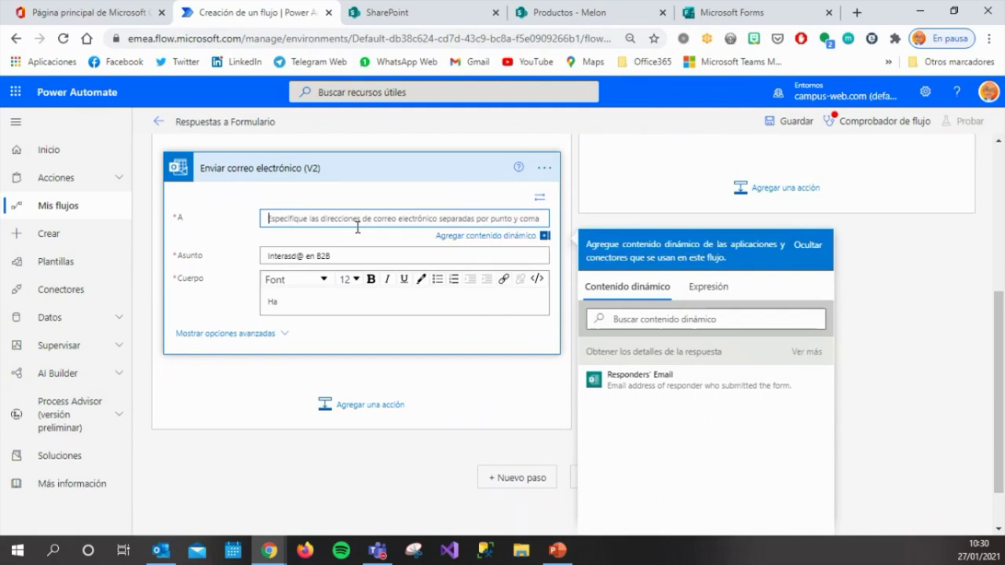
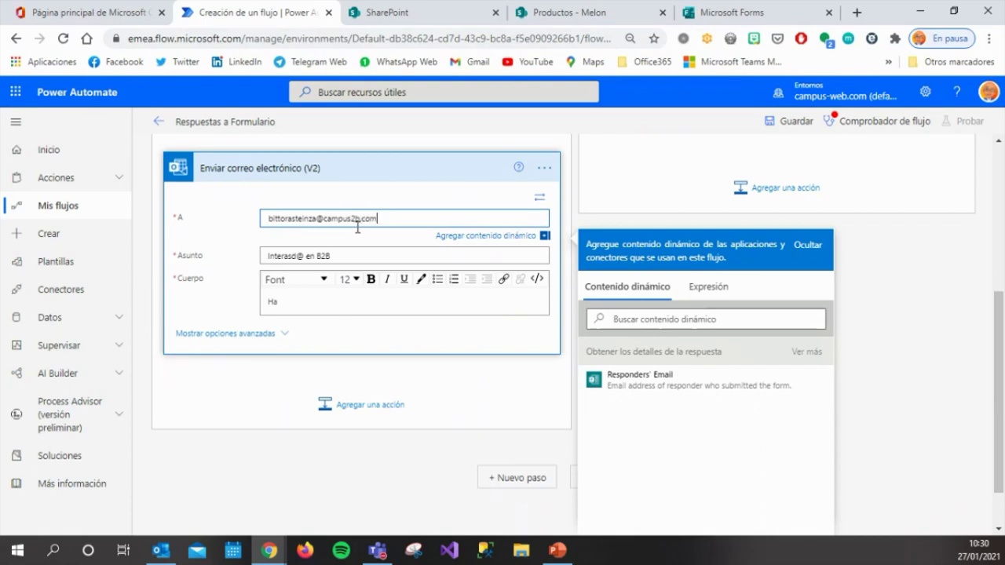
Compose the body with the respondent's Nombre, Apellidos and Correo electrónico dynamic content.
left_click(339, 300)
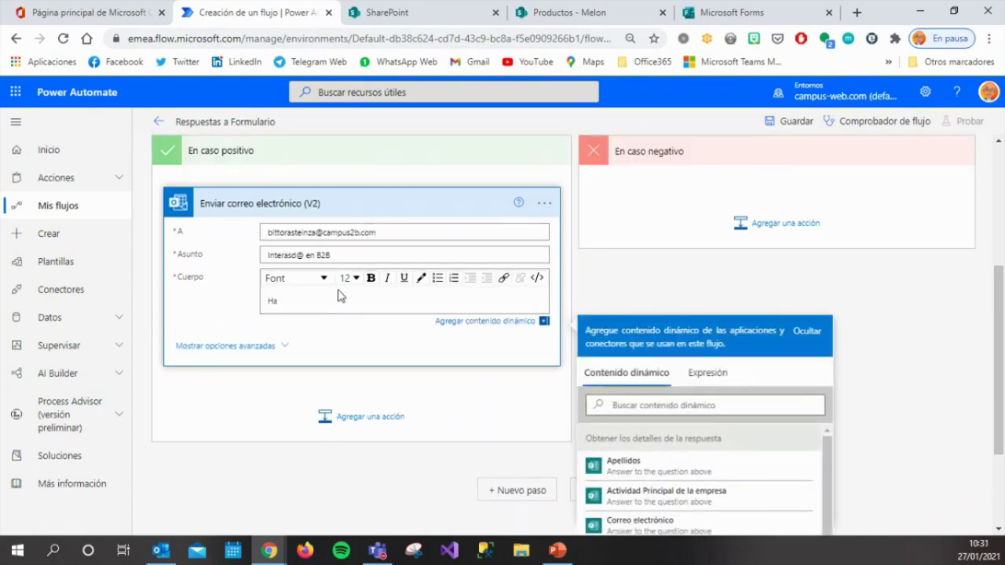
key("BackSpace")
scroll(695, 490, "down", 1)
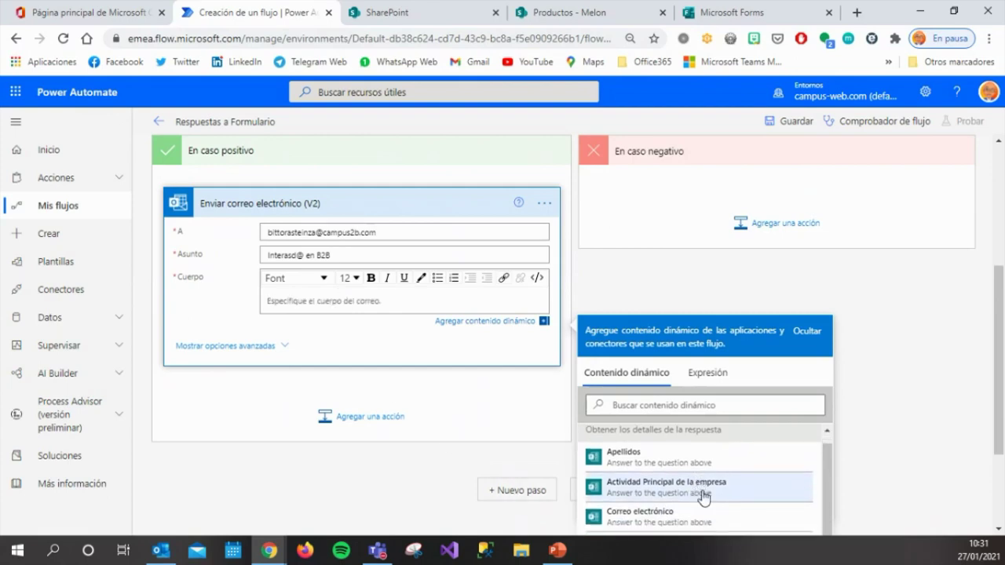
scroll(983, 470, "down", 1)
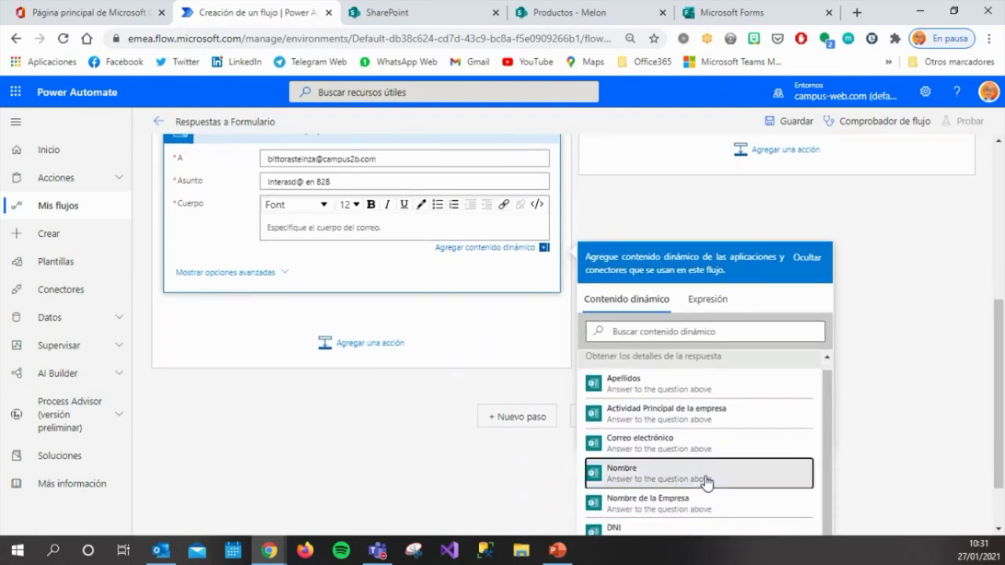
double_click(705, 476)
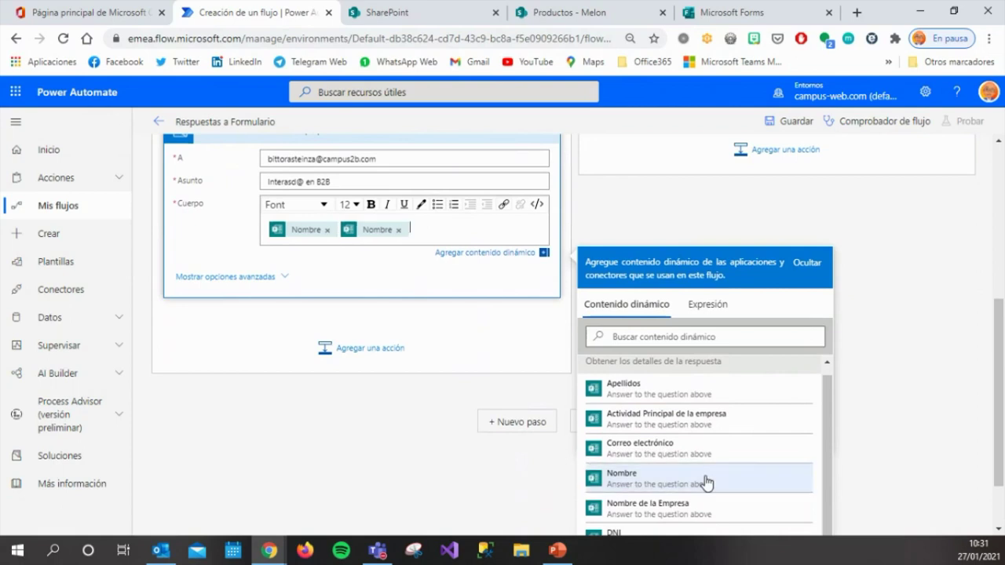
left_click(398, 230)
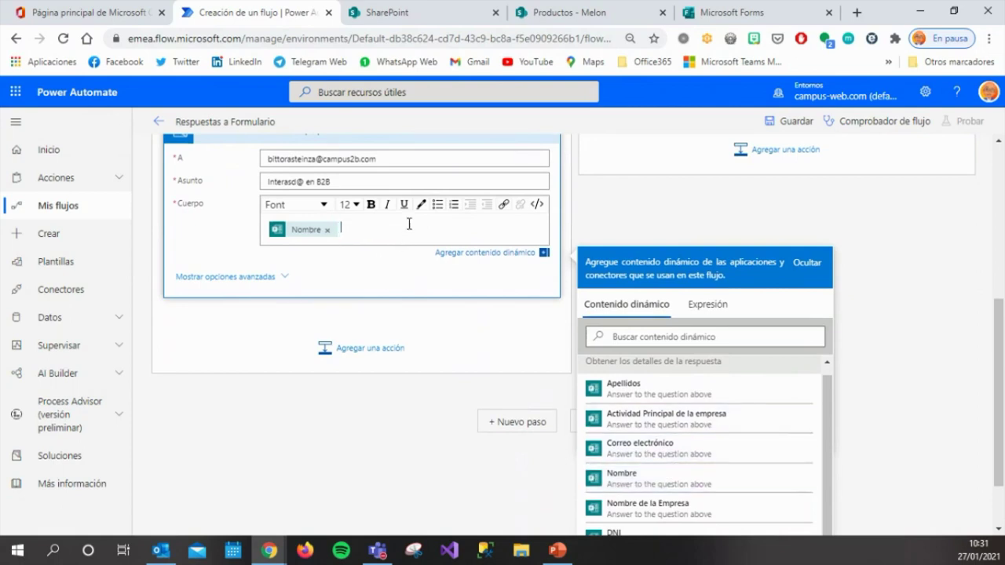
double_click(633, 391)
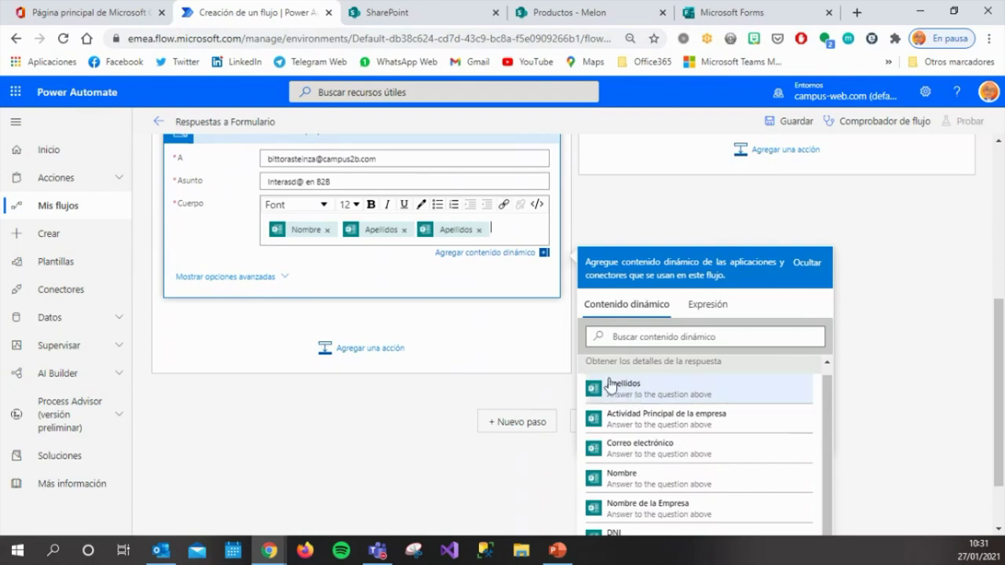
left_click(478, 230)
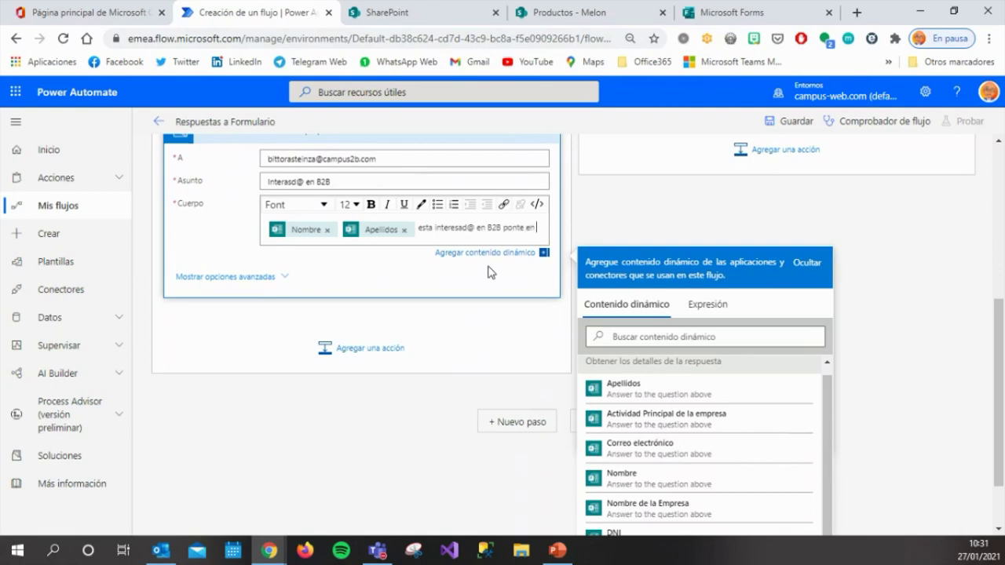
type("contacto con ella por el mail")
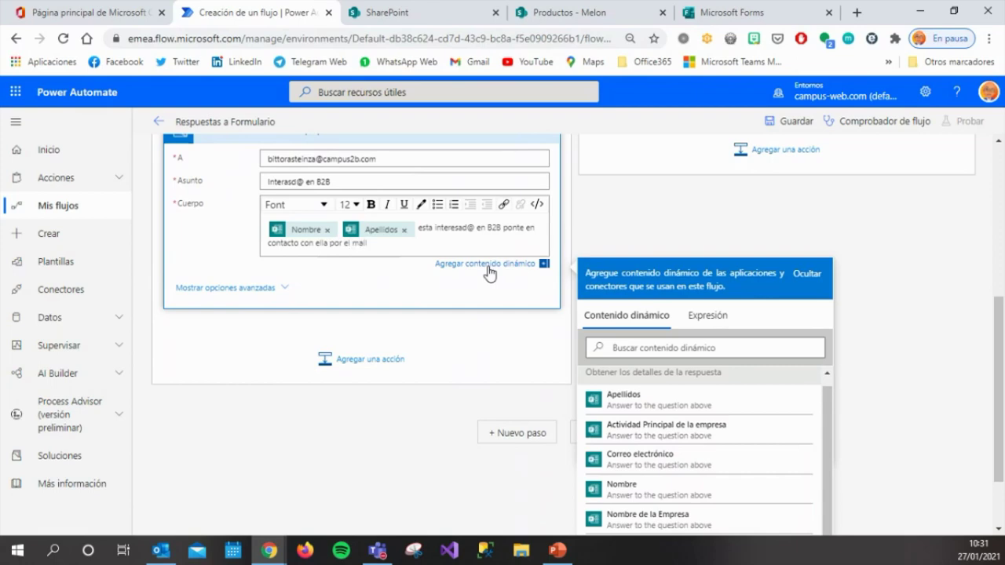
double_click(636, 466)
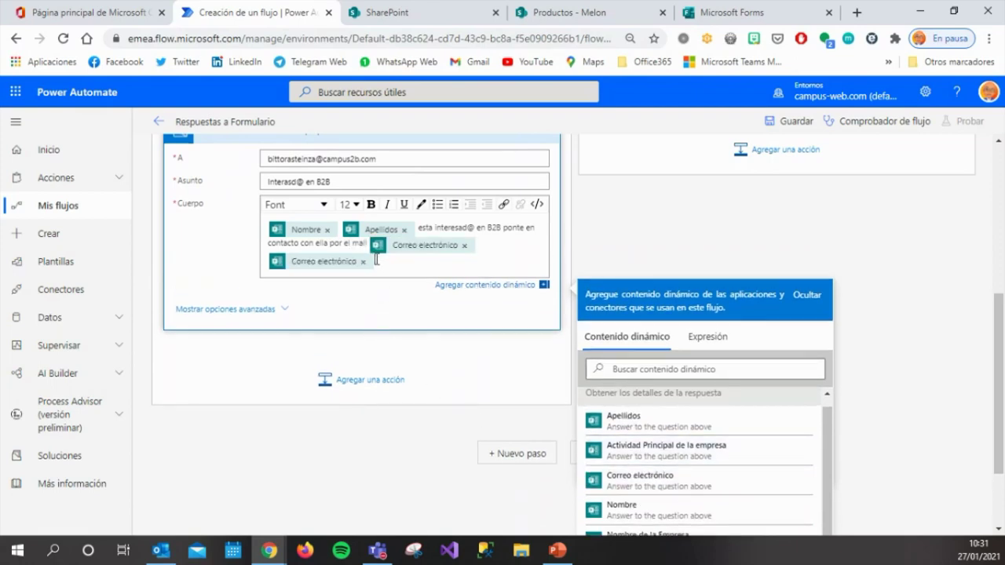
left_click(362, 262)
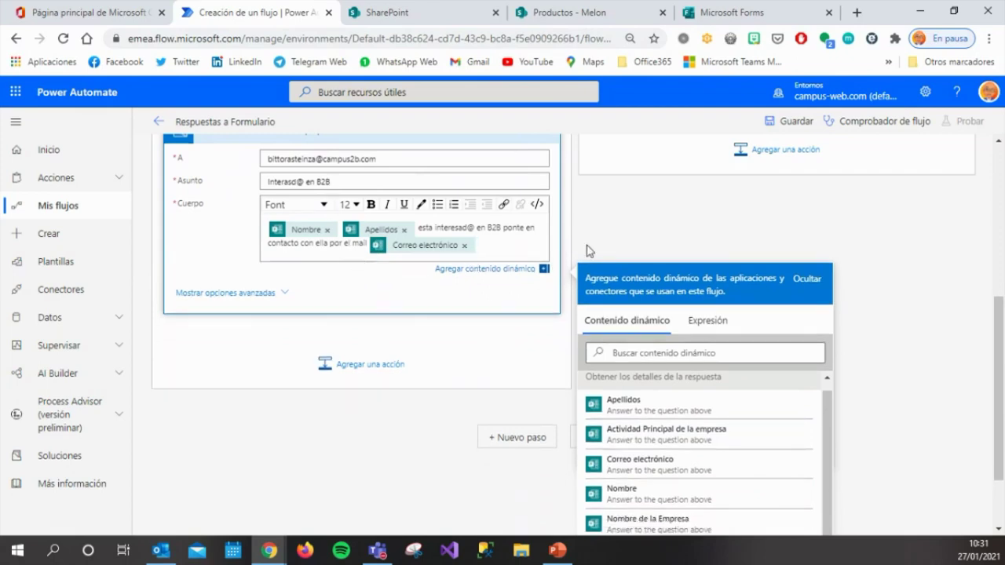
scroll(872, 263, "up", 1)
scroll(883, 266, "up", 2)
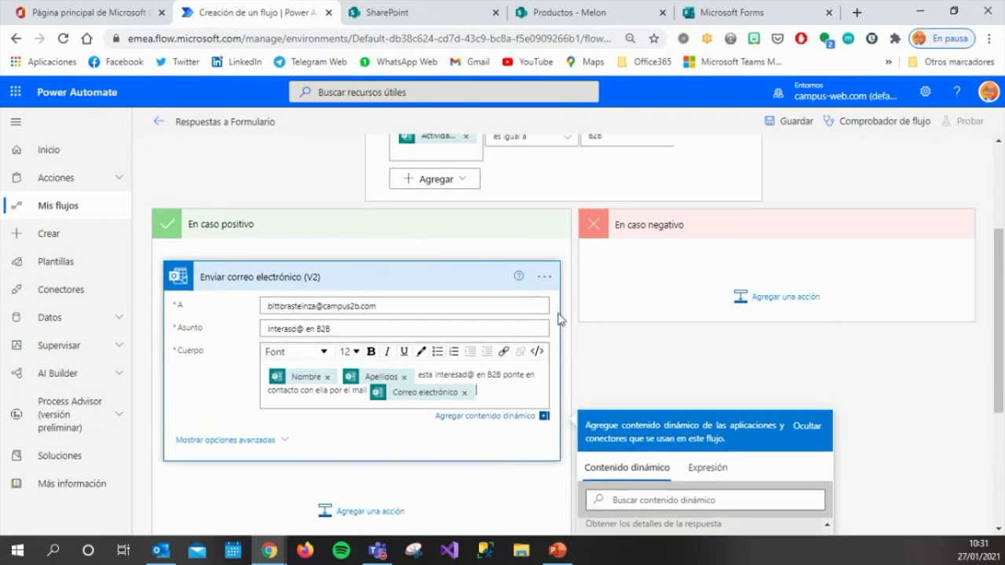
After checking the form's activity options, add a nested Condición in the En caso negativo branch.
left_click(758, 21)
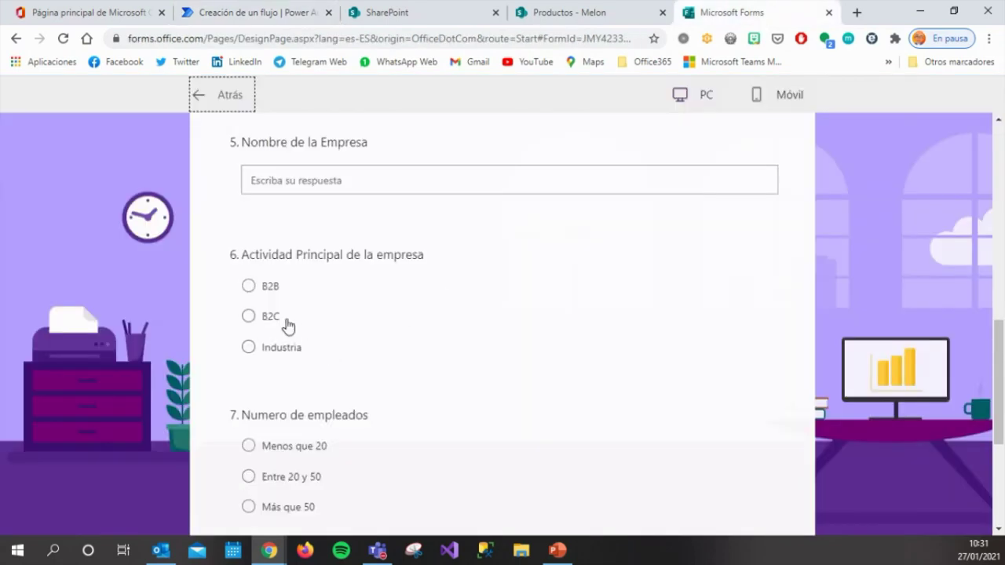
left_click(259, 17)
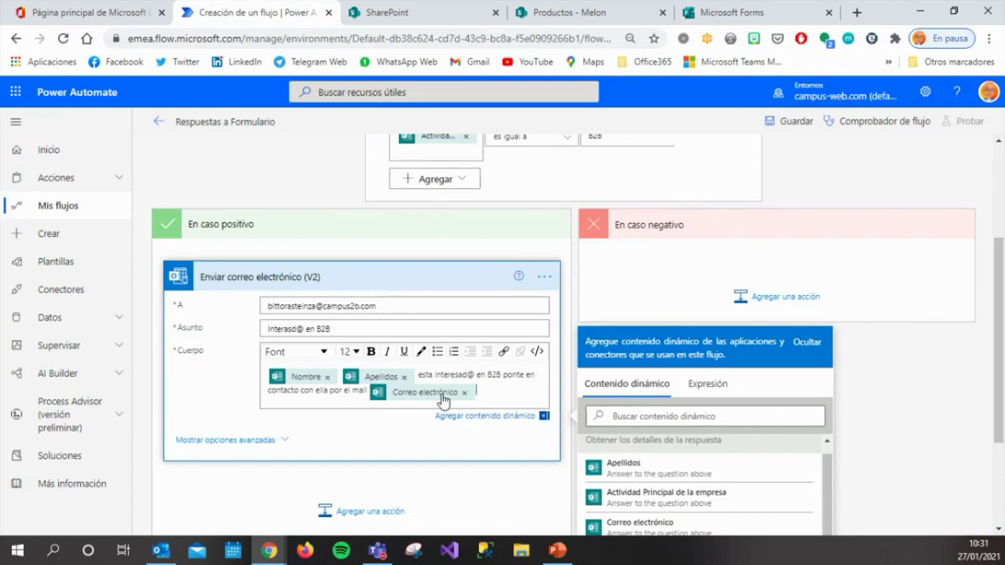
left_click(788, 310)
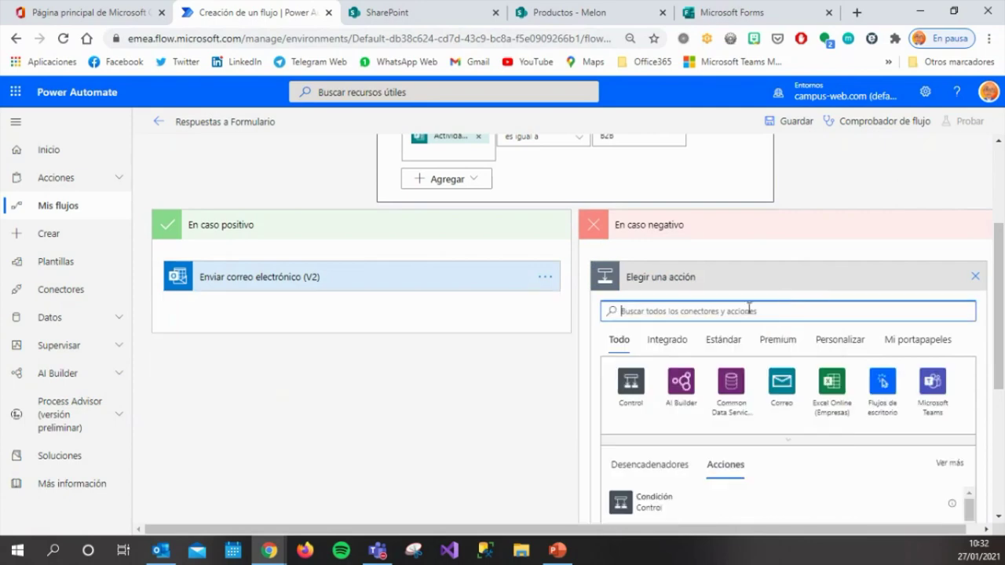
left_click(621, 402)
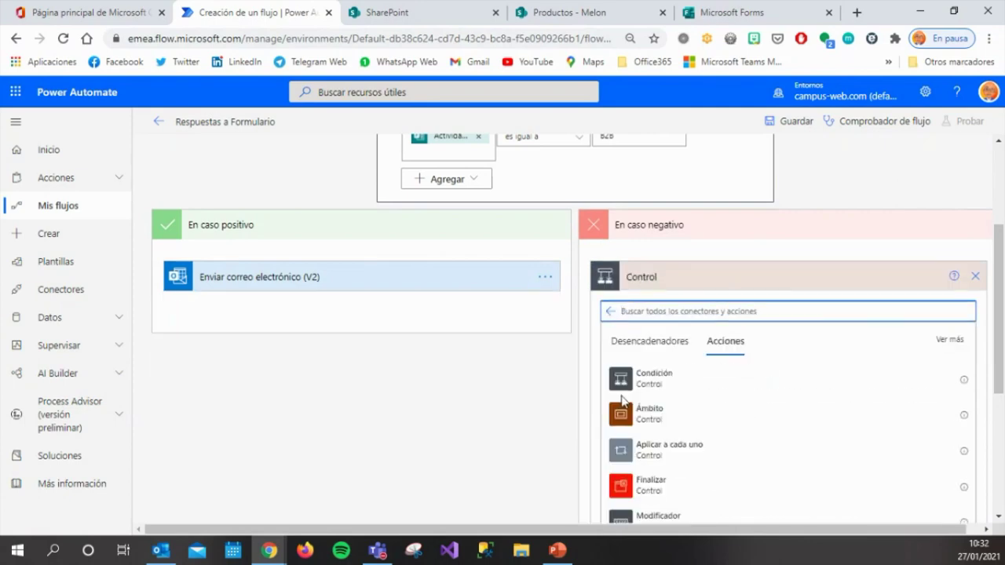
left_click(645, 380)
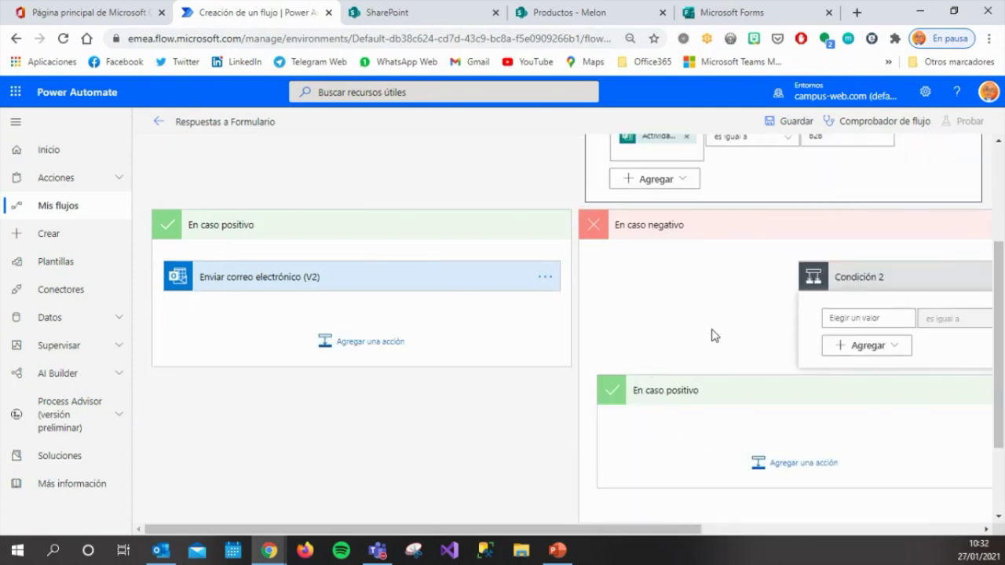
left_click_drag(695, 530, 785, 529)
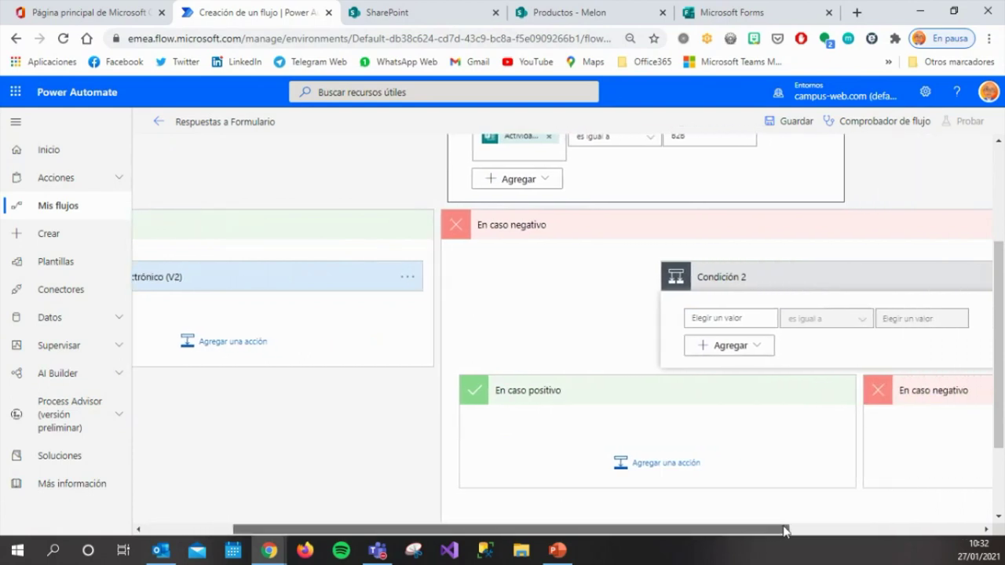
Set Condición 2 to test Actividad Principal de la empresa es igual a B2C.
left_click(742, 319)
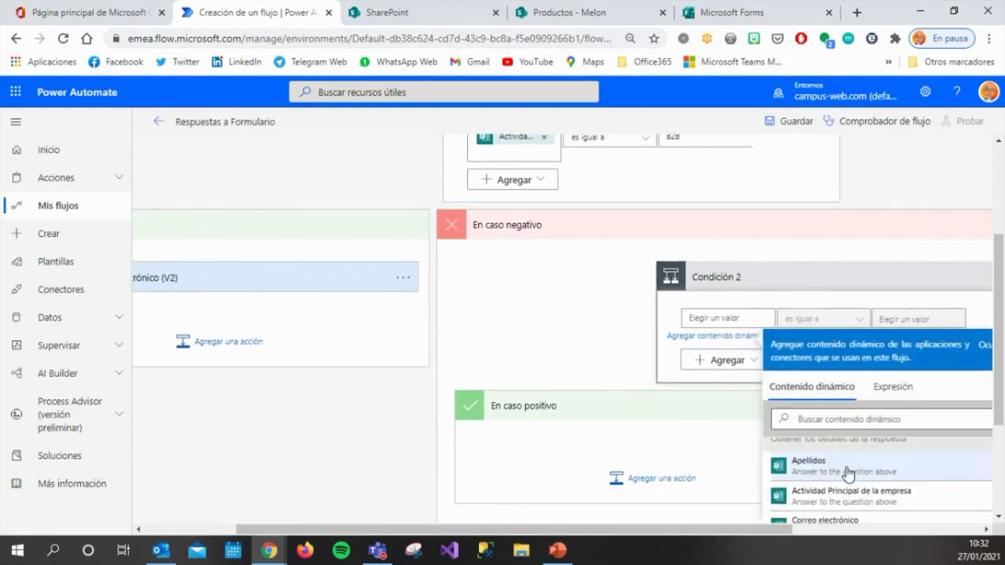
scroll(847, 472, "down", 3)
scroll(847, 473, "up", 4)
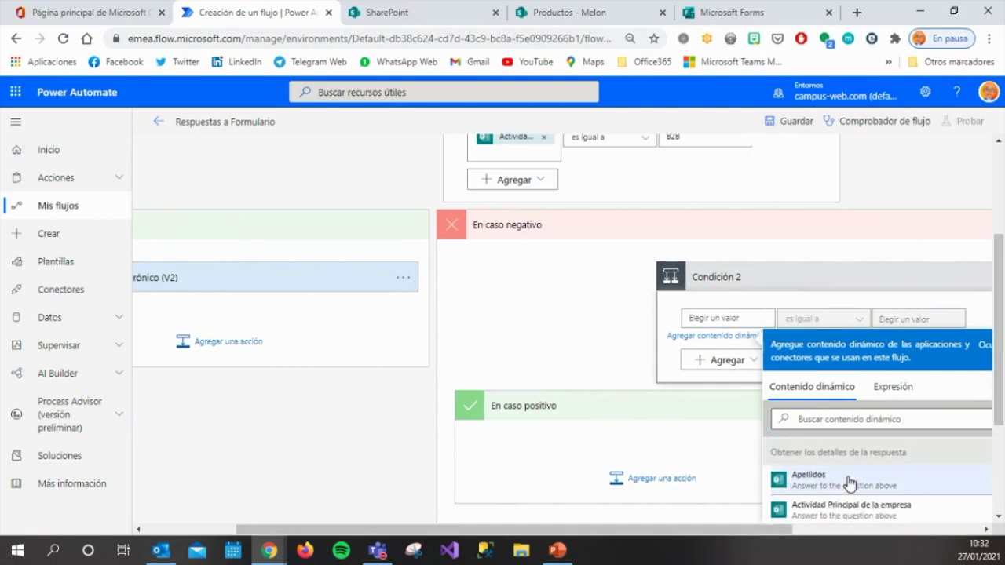
left_click(837, 507)
left_click(908, 319)
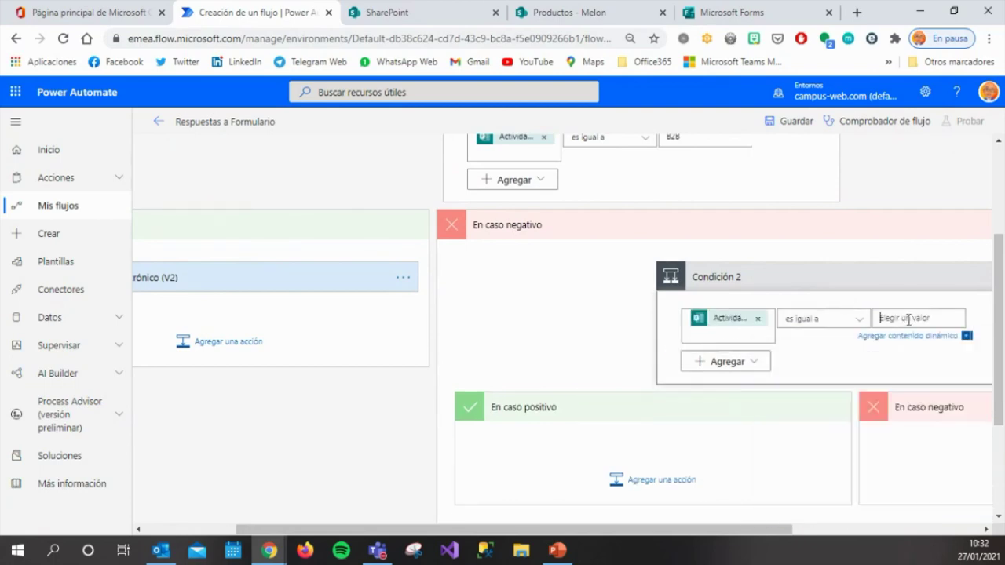
type("B2")
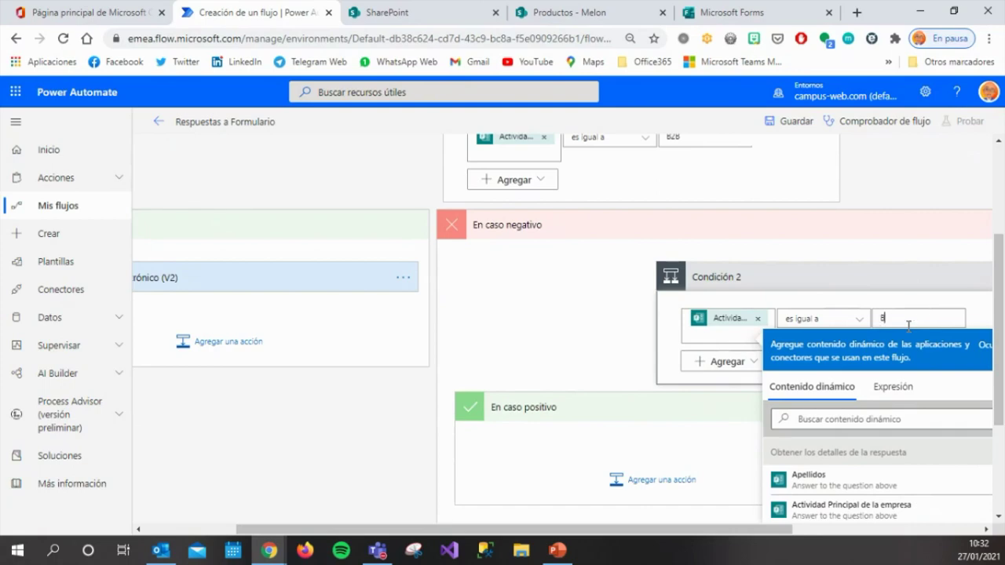
left_click(794, 16)
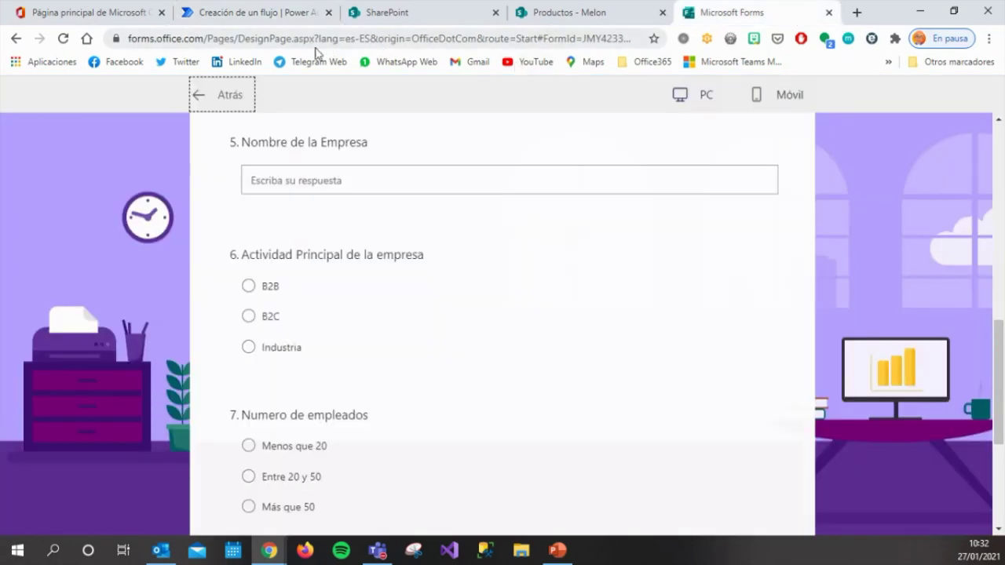
left_click(288, 15)
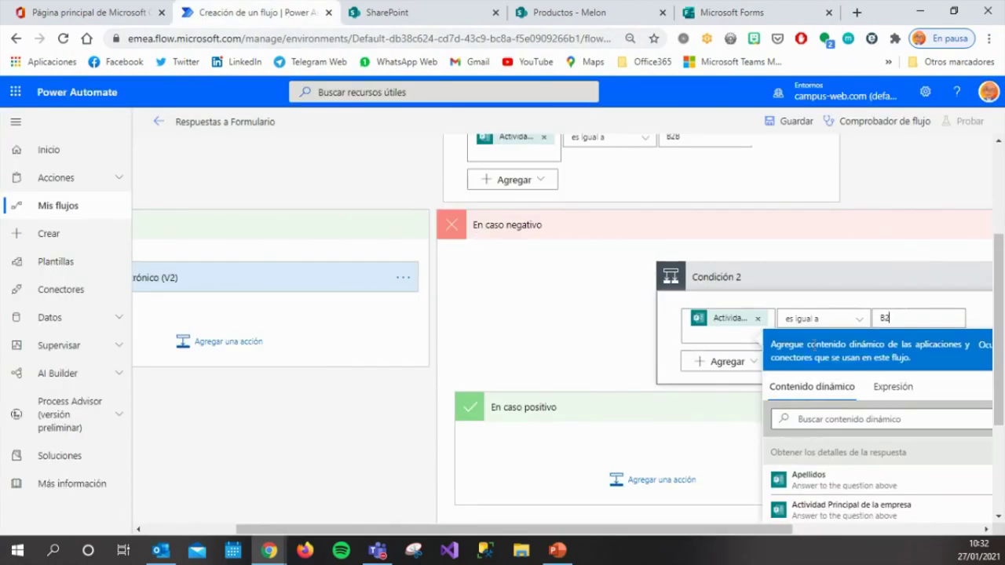
left_click(652, 447)
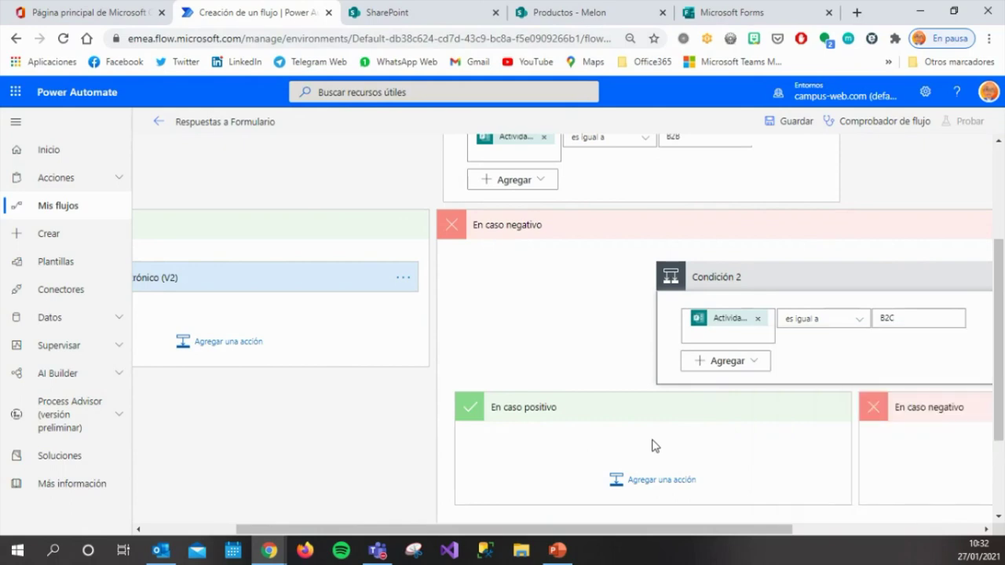
Add Outlook.com 'Enviar correo electrónico (V2)' to the B2C branch, sent to the respondent's Correo electrónico.
left_click(660, 482)
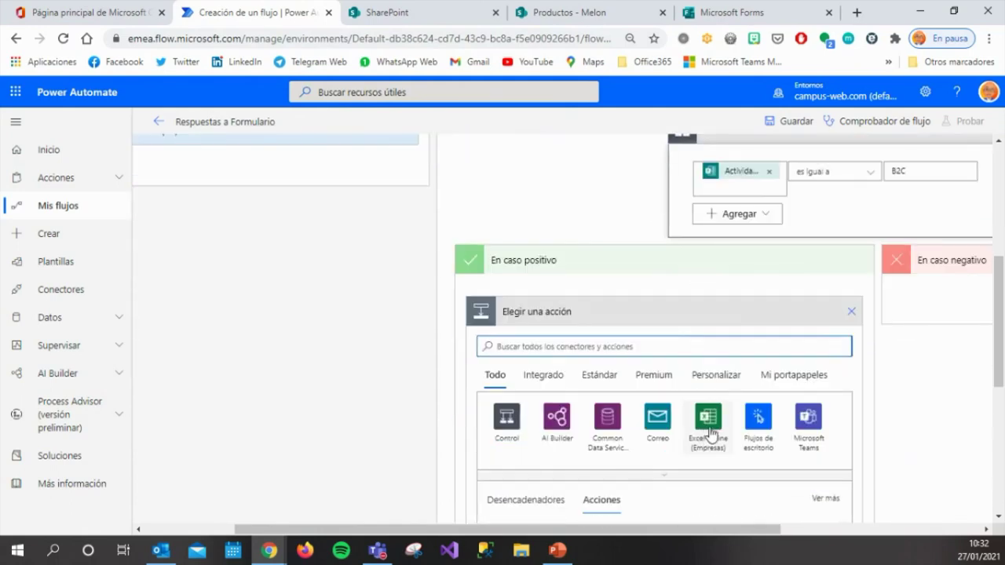
type("ou")
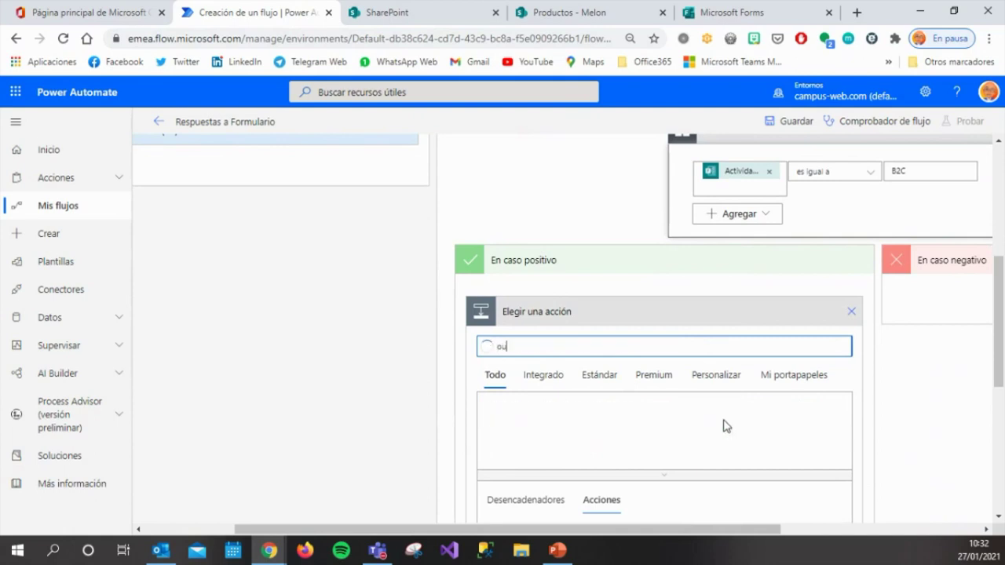
type("tloo")
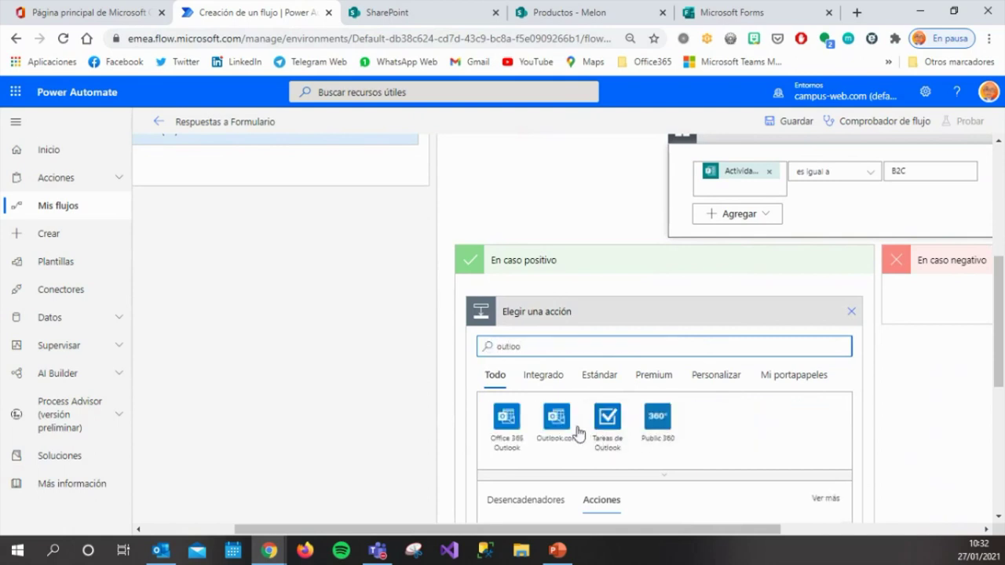
left_click(559, 422)
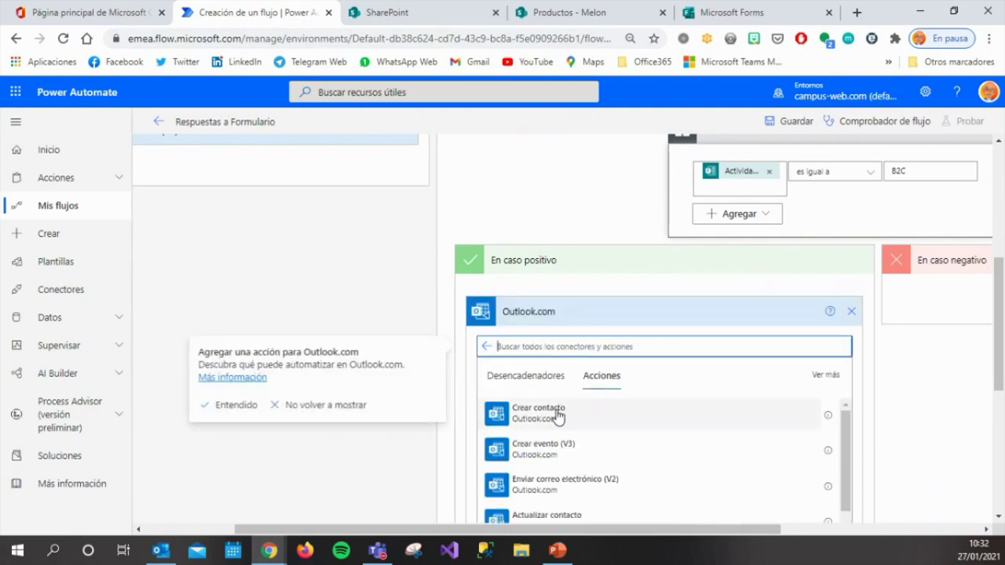
left_click(551, 483)
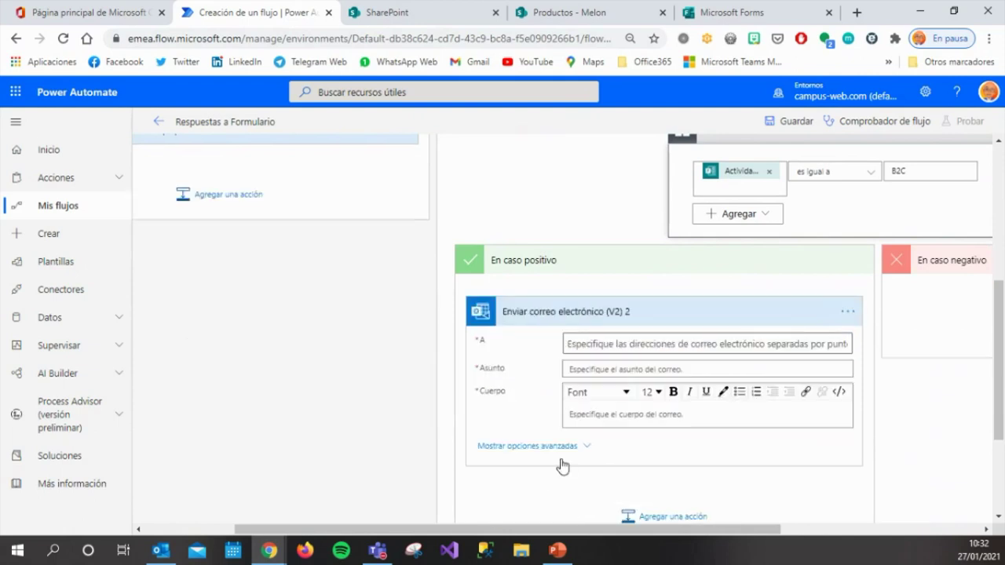
left_click(656, 346)
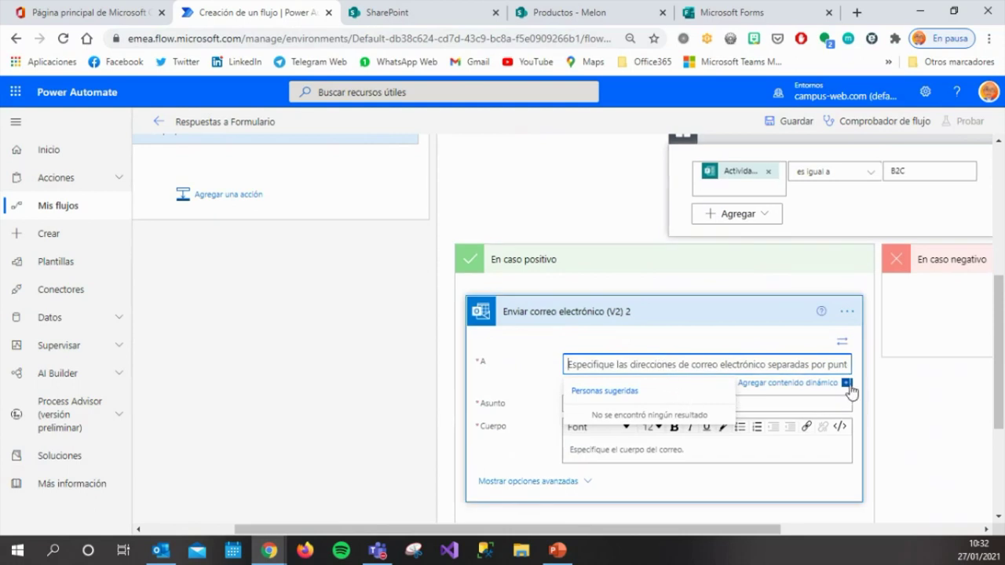
left_click(848, 384)
scroll(880, 440, "down", 3)
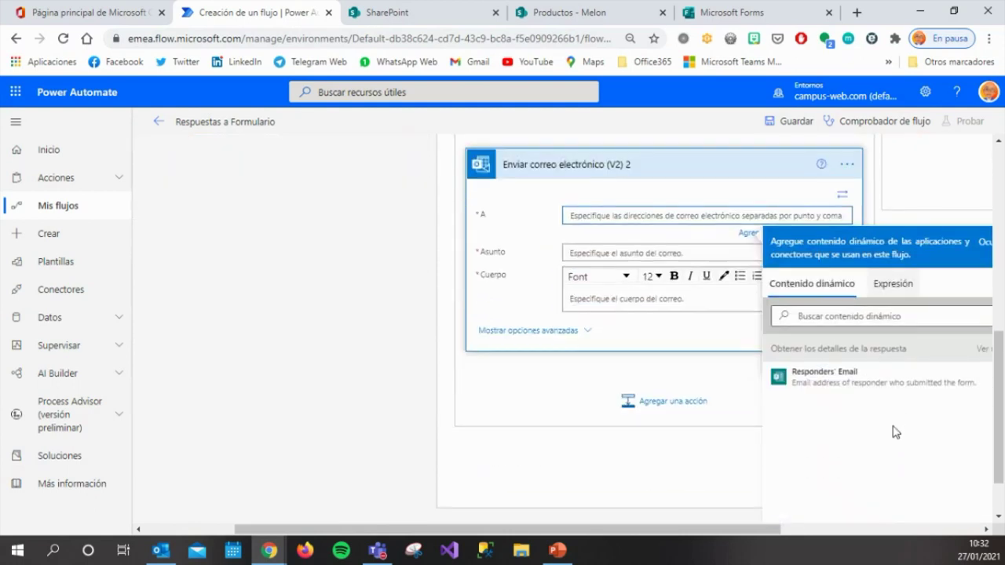
left_click(982, 348)
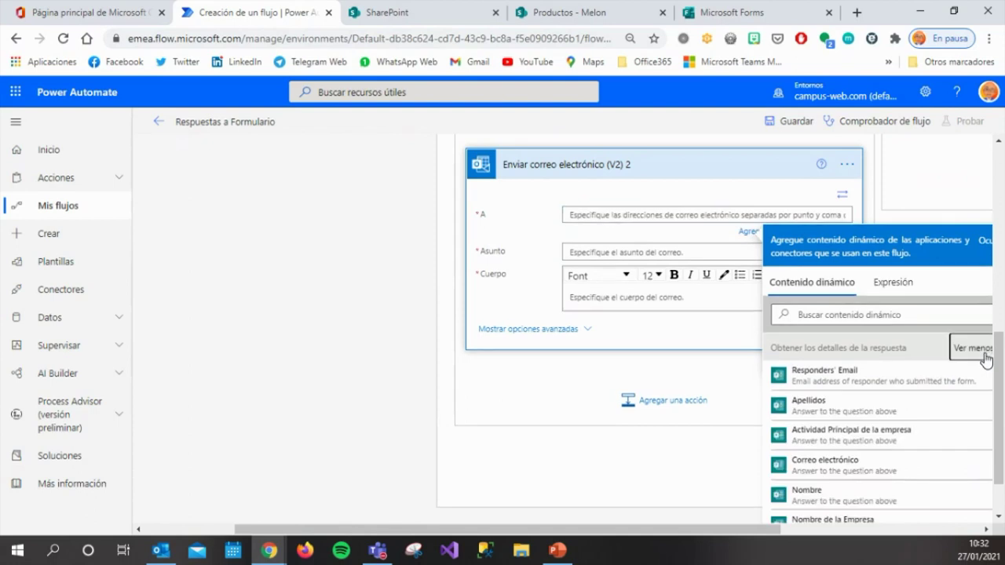
left_click(868, 466)
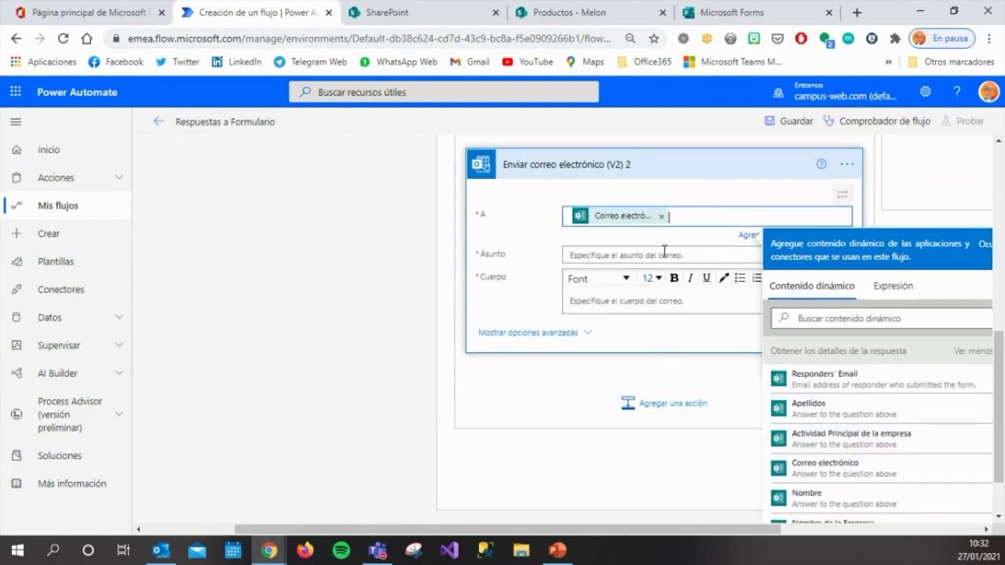
Set the subject to 'Bienvenido a B2C' followed by the respondent's Nombre.
left_click(666, 252)
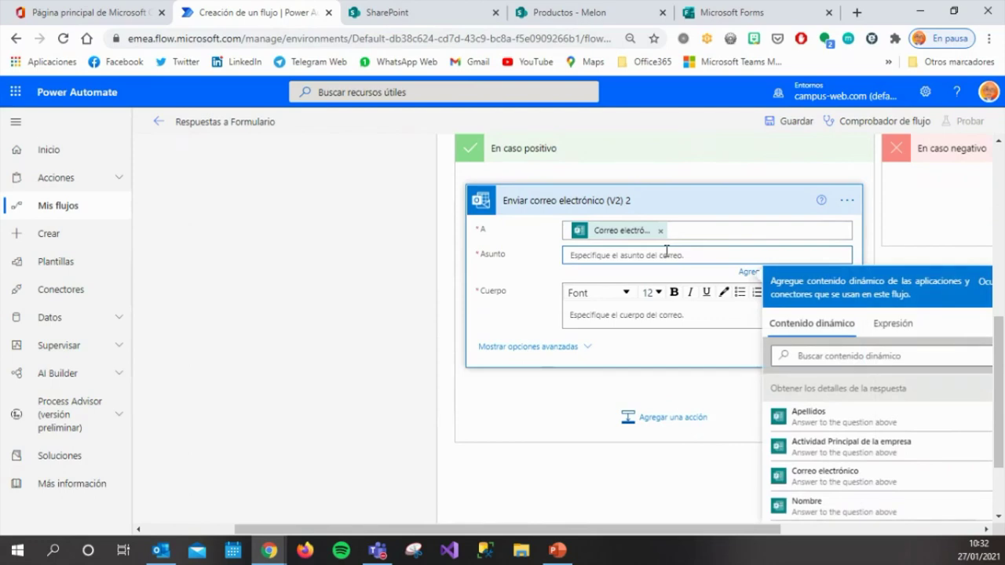
type("Bienvenido a B2C")
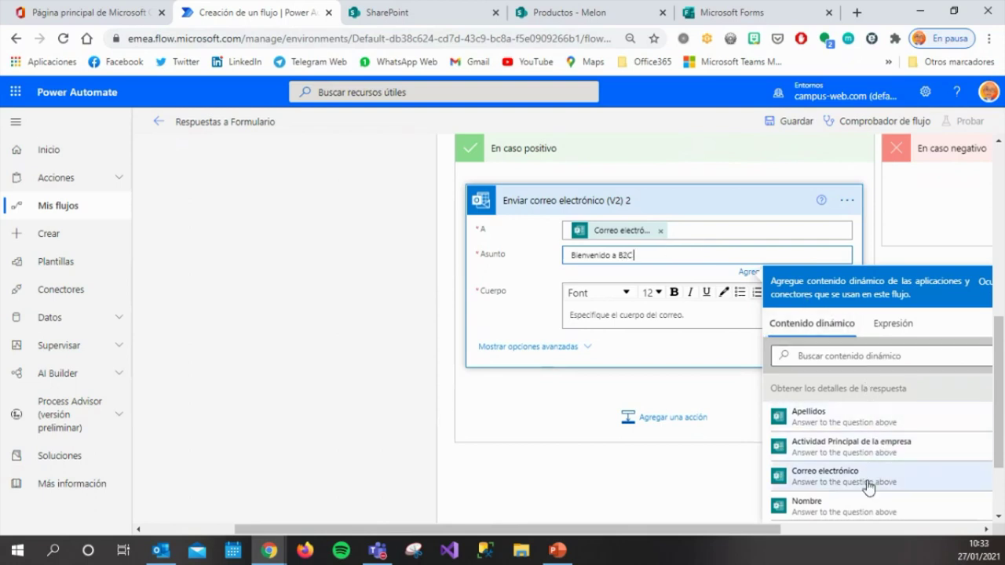
left_click(852, 510)
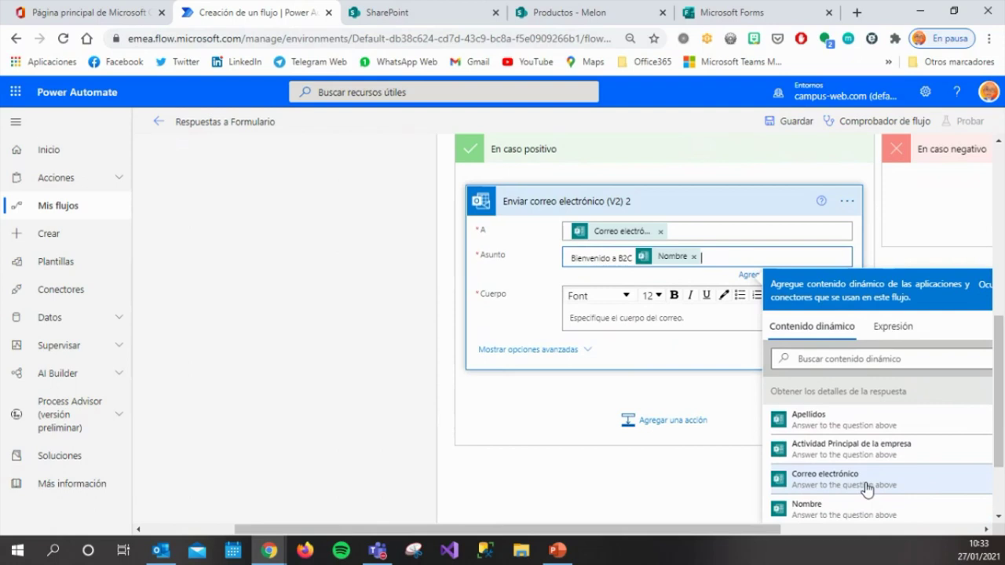
Write the body 'Hola' followed by the respondent's Nombre and Apellidos.
left_click(650, 319)
type("Ya estas en B2C!!!!")
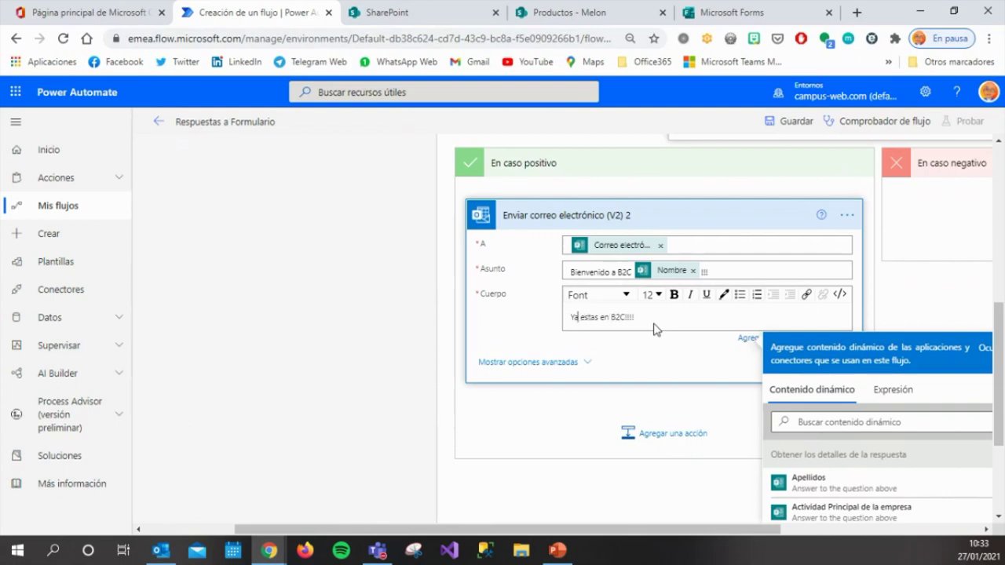
type("Hola")
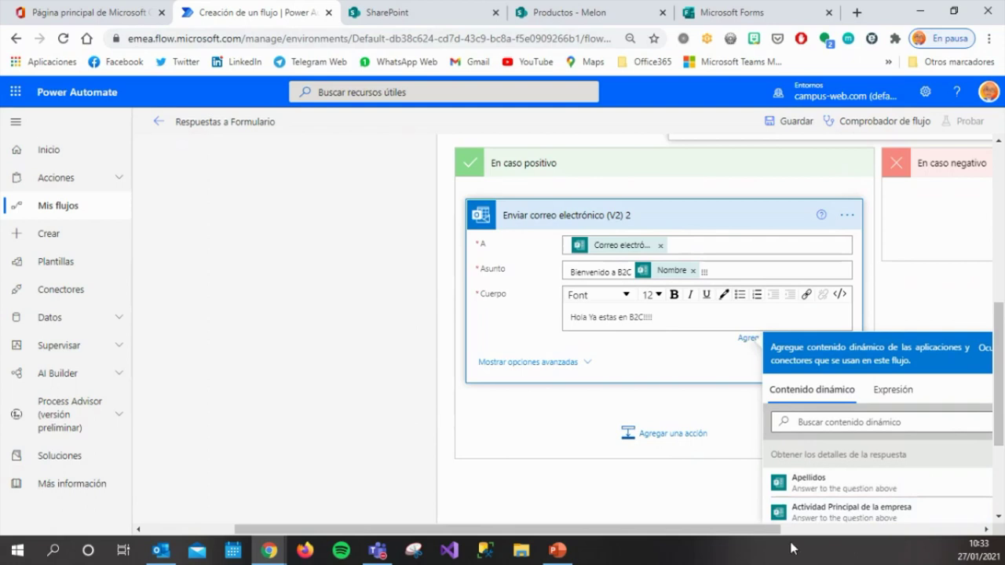
scroll(808, 510, "down", 1)
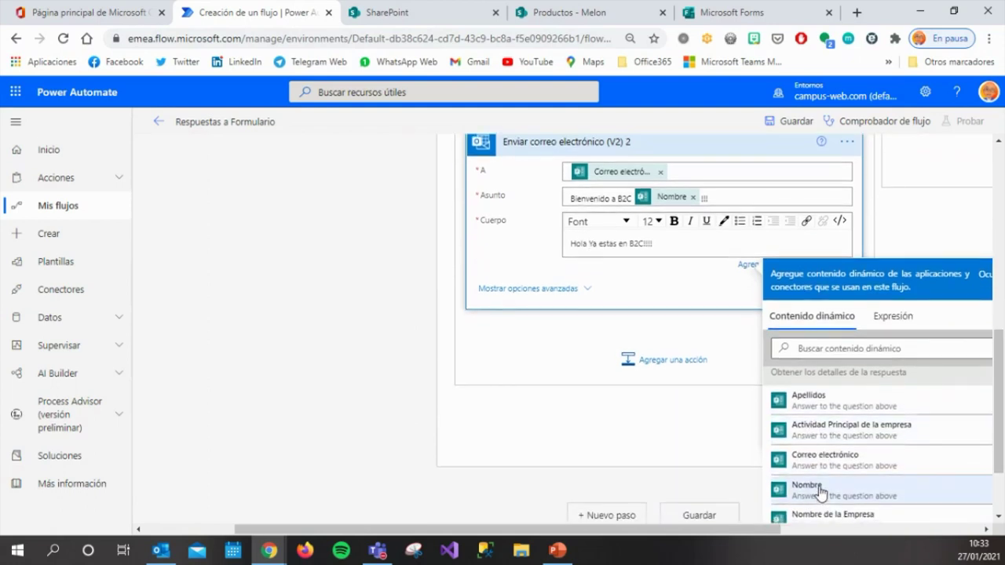
left_click(820, 493)
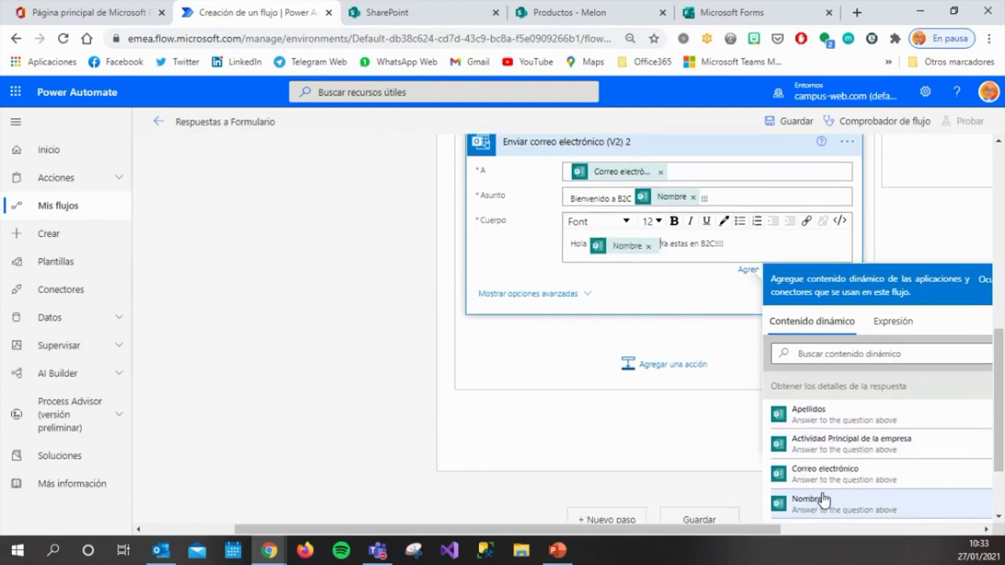
left_click(834, 415)
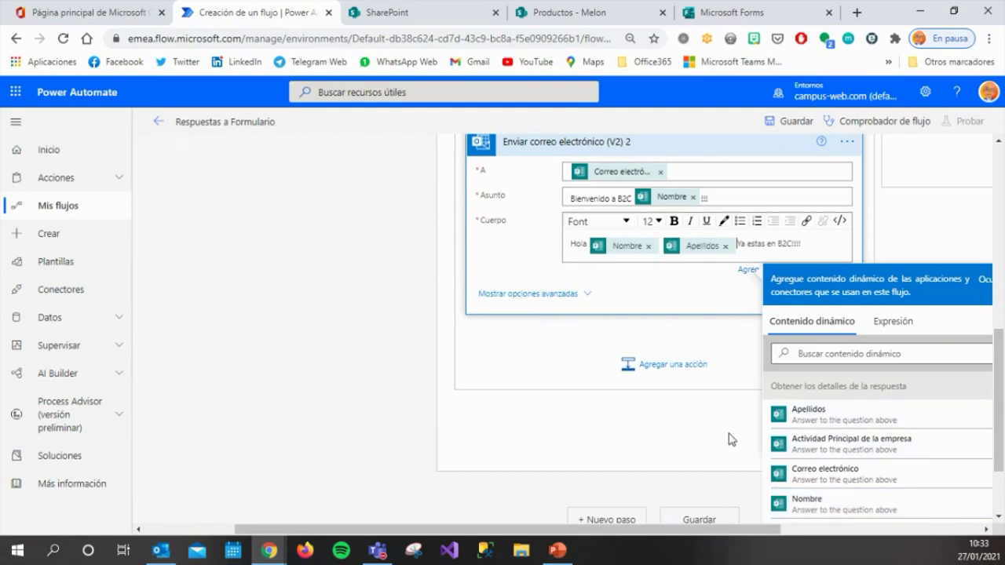
scroll(353, 357, "up", 5)
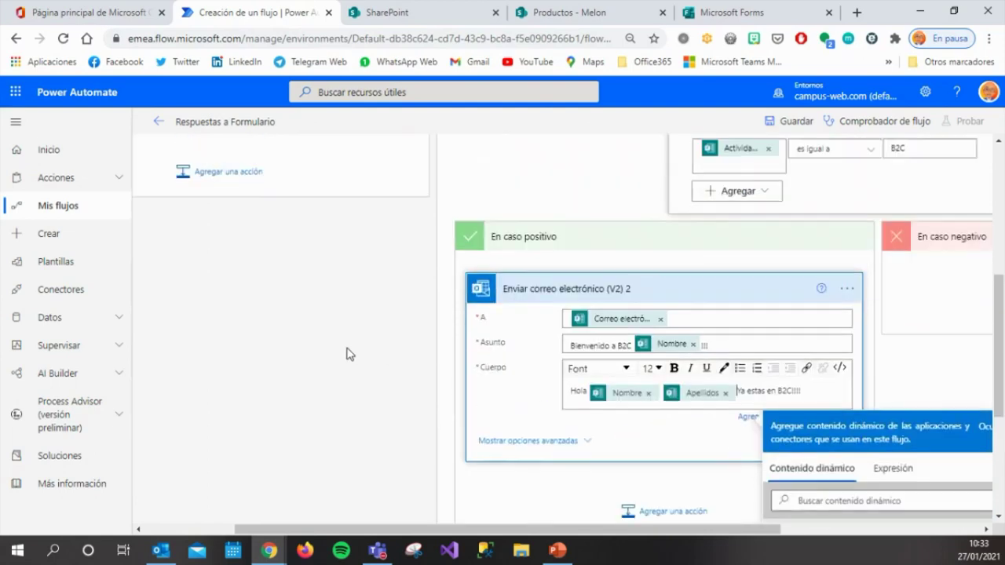
Save the Respuestas a Formulario flow and confirm Comprobador de flujo shows 0 errors, 0 warnings.
scroll(361, 357, "up", 2)
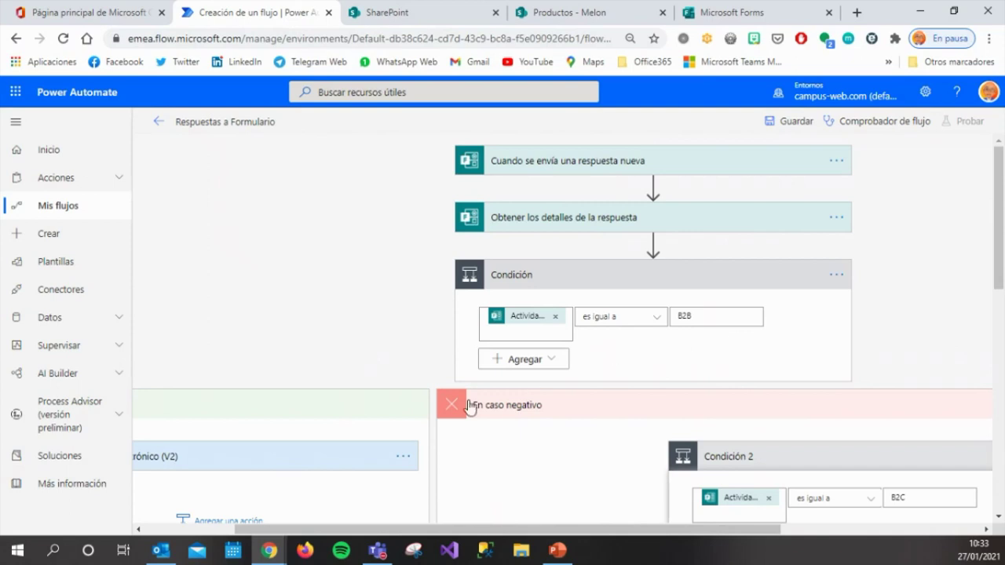
scroll(357, 482, "down", 2)
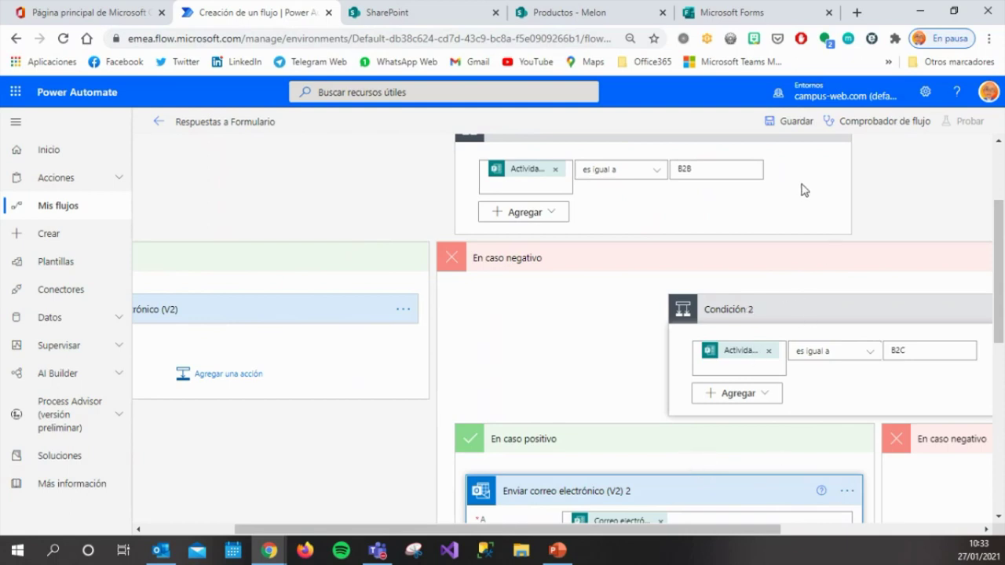
left_click(806, 122)
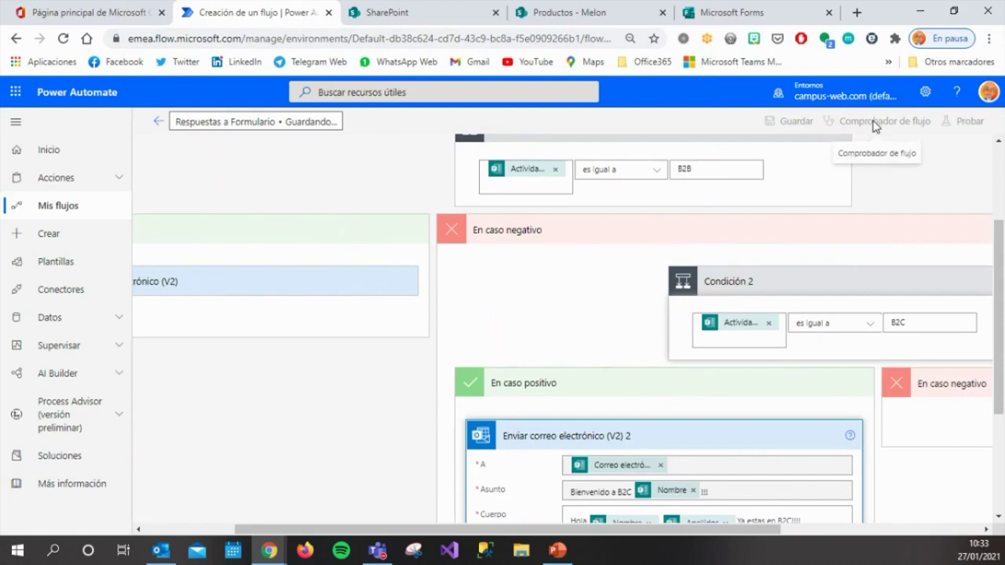
left_click(874, 123)
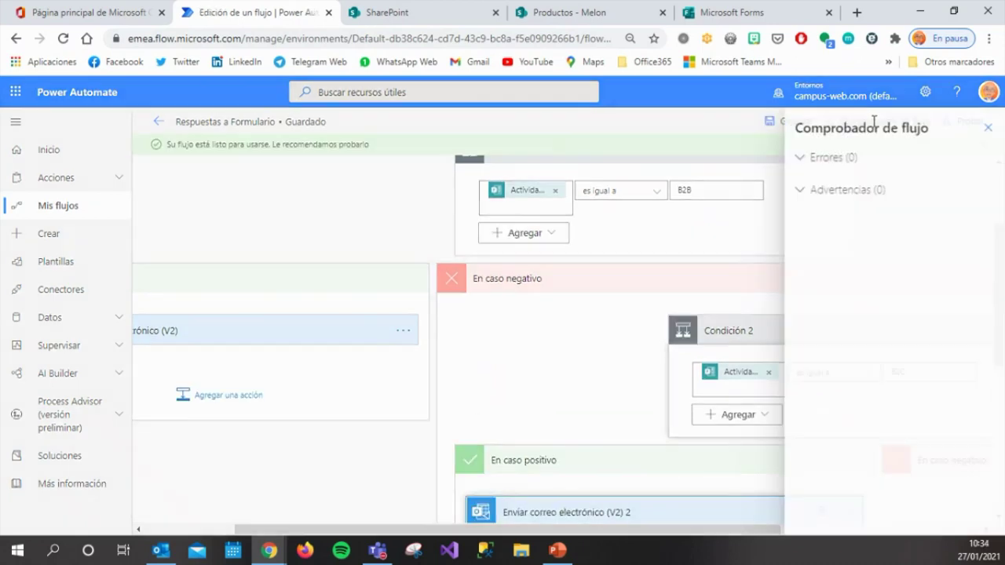
Close the checker and launch a Probar test with the Manualmente trigger option.
left_click(751, 145)
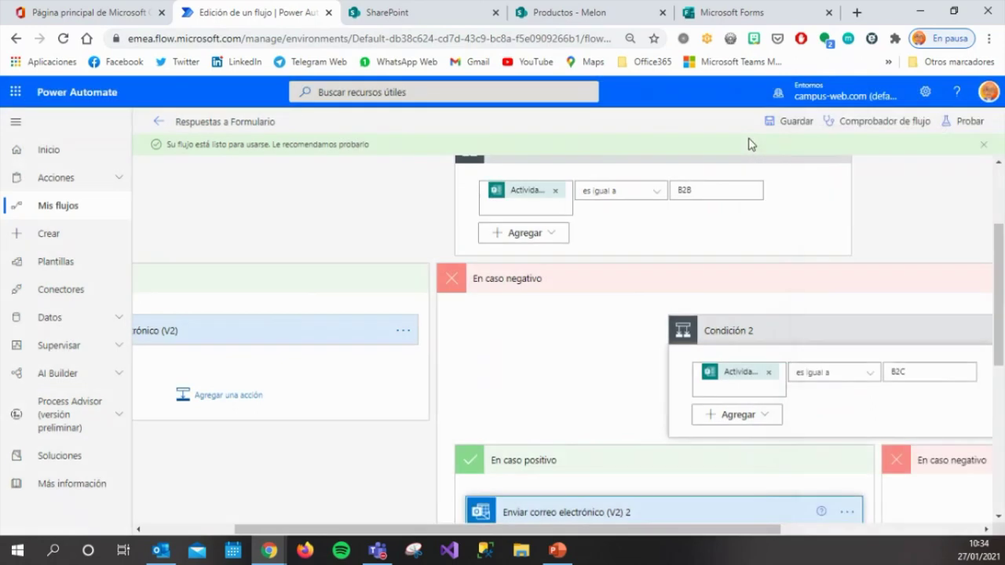
left_click(966, 133)
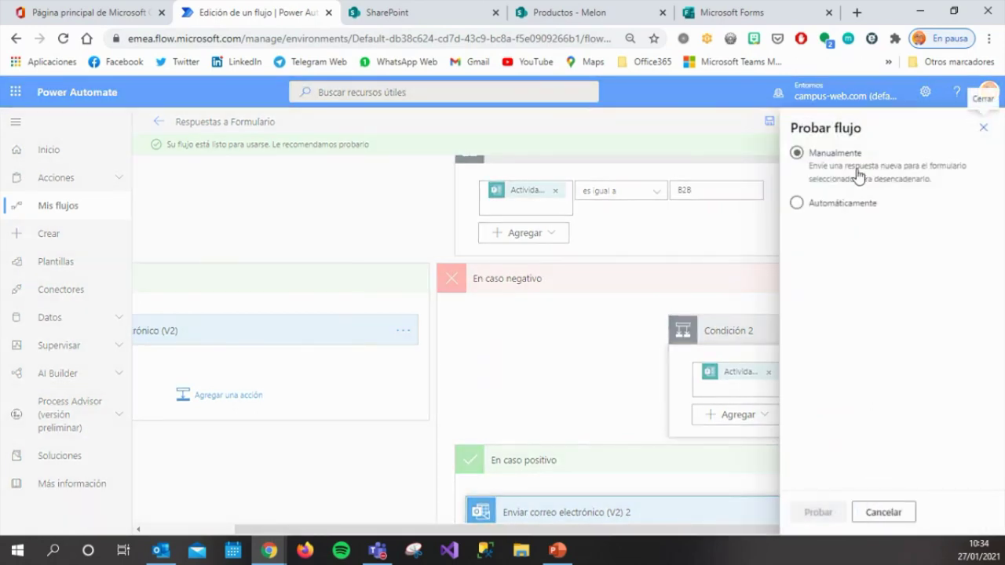
left_click(858, 175)
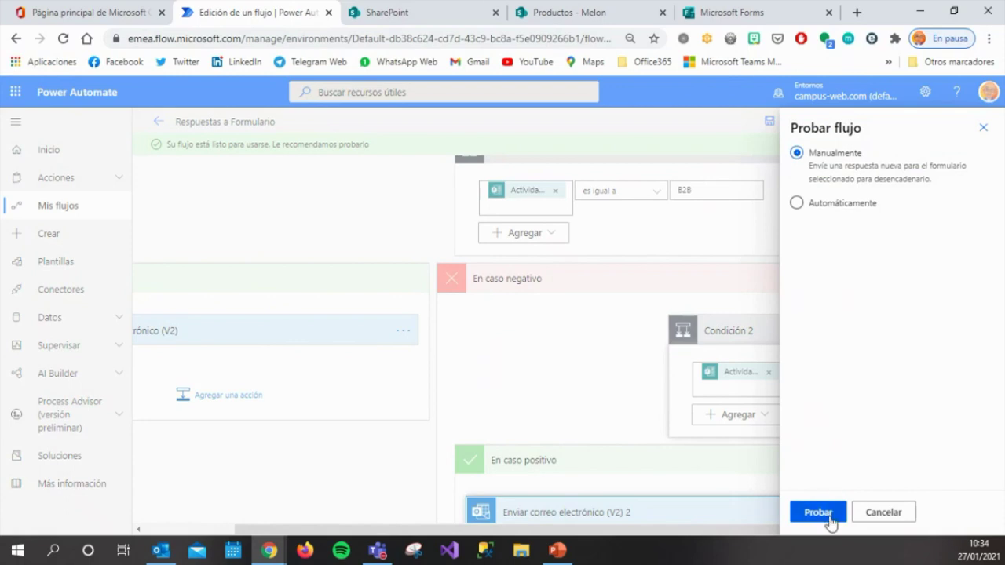
left_click(829, 521)
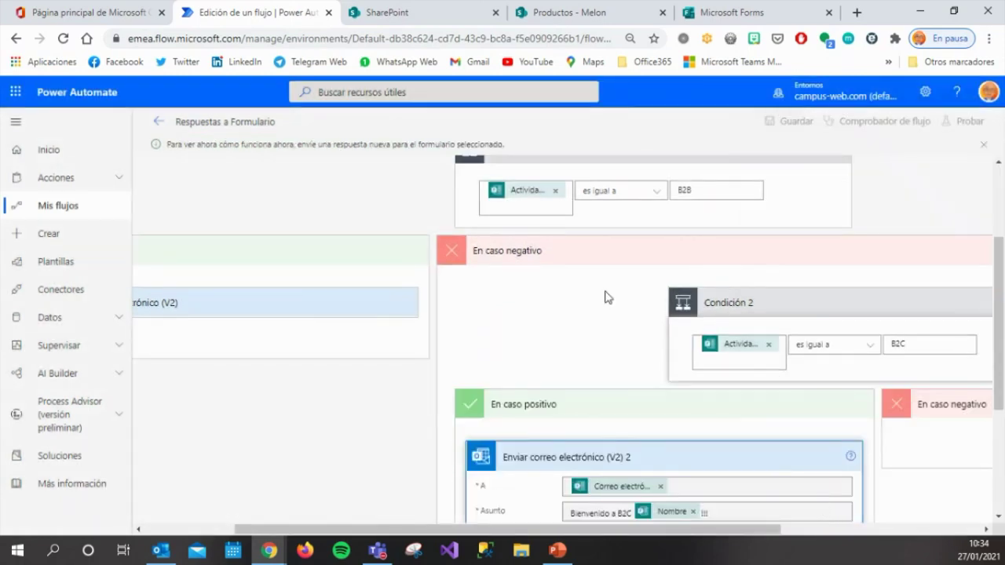
In the form, fill in test values for Nombre, Apellidos and the respondent's email address.
left_click(723, 12)
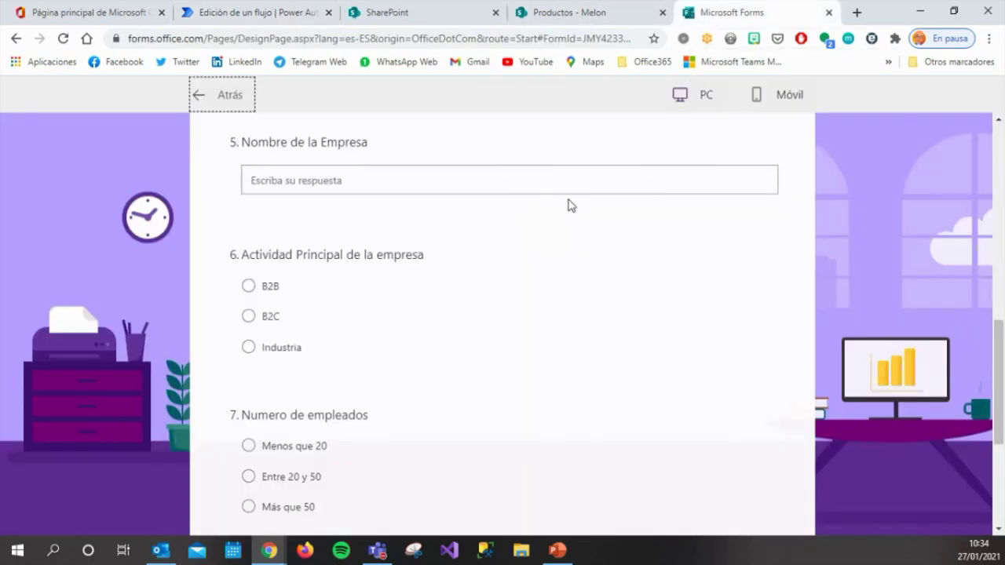
scroll(571, 205, "up", 8)
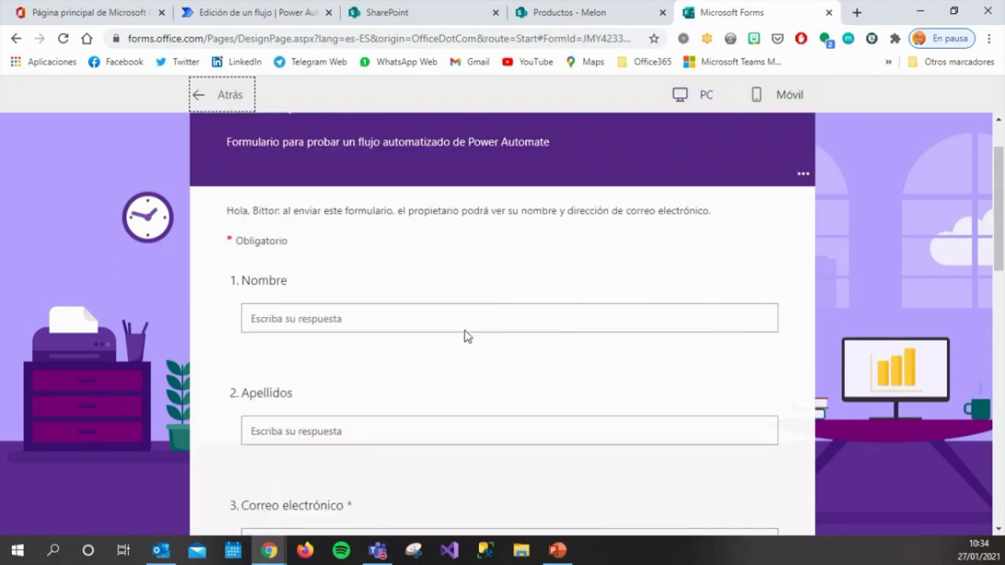
left_click(469, 321)
type("wedfwqrdw")
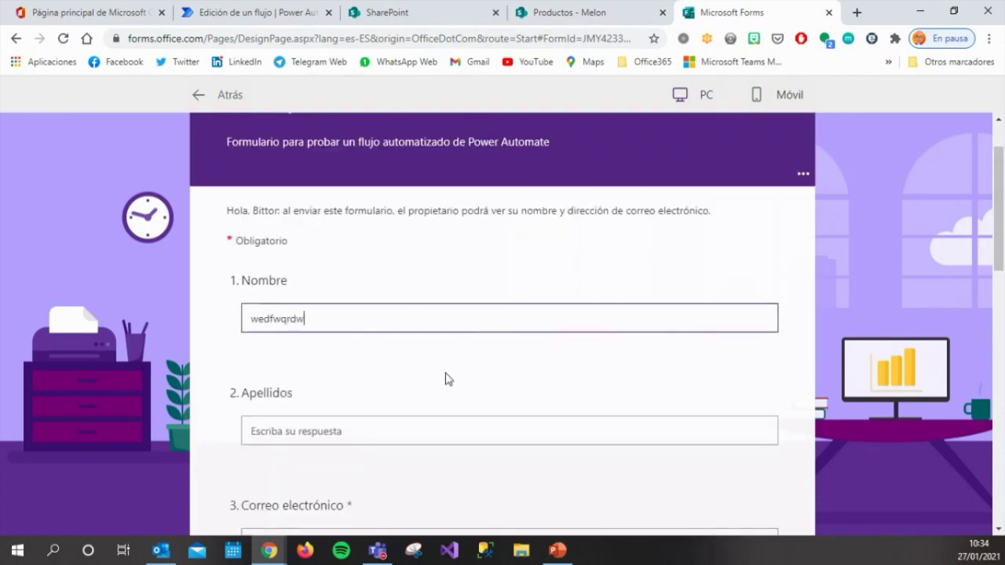
left_click(413, 426)
type("qweqeqweq")
scroll(442, 485, "down", 2)
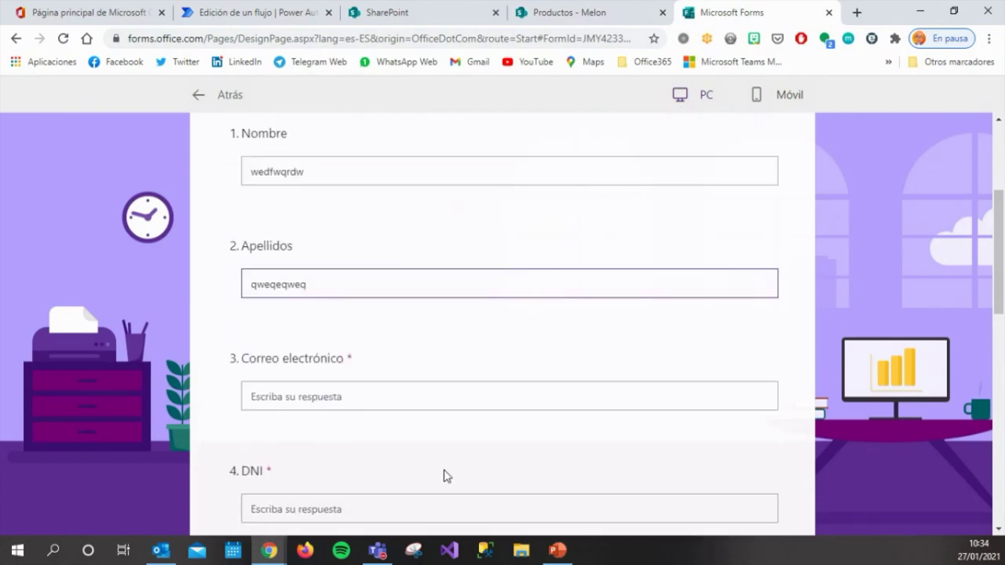
left_click(450, 393)
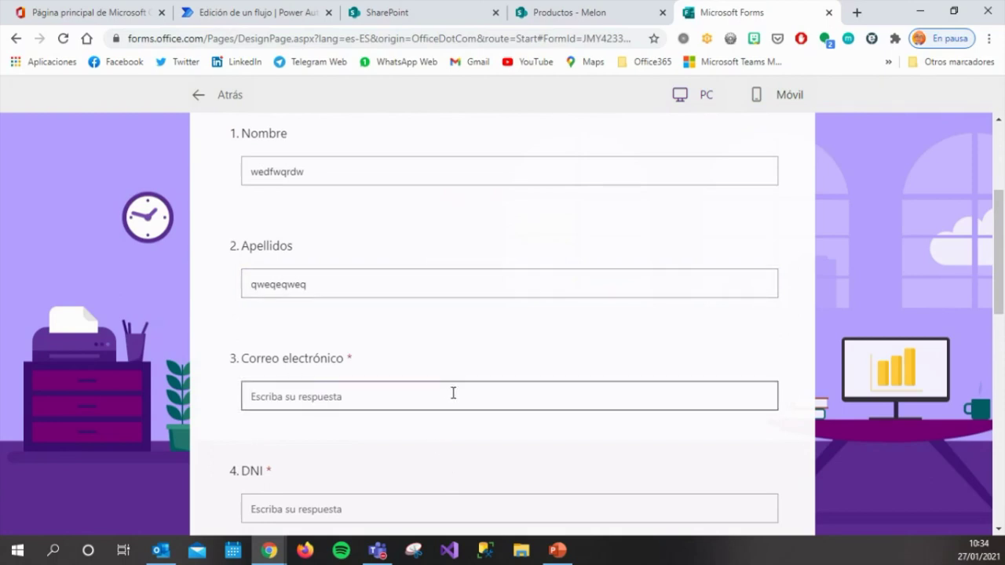
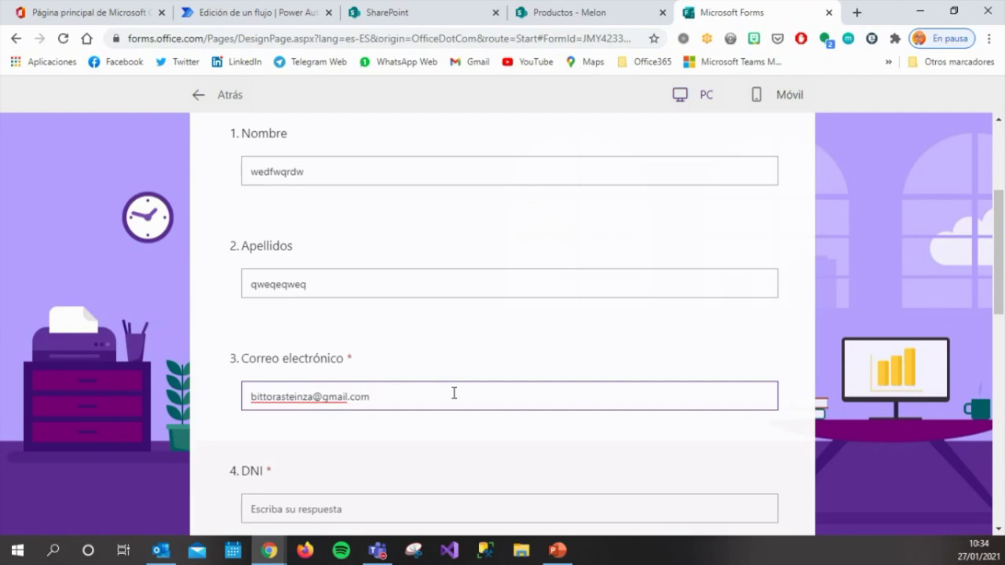
Enter placeholder text for the DNI and Nombre de la Empresa answers.
scroll(456, 412, "down", 2)
left_click(449, 360)
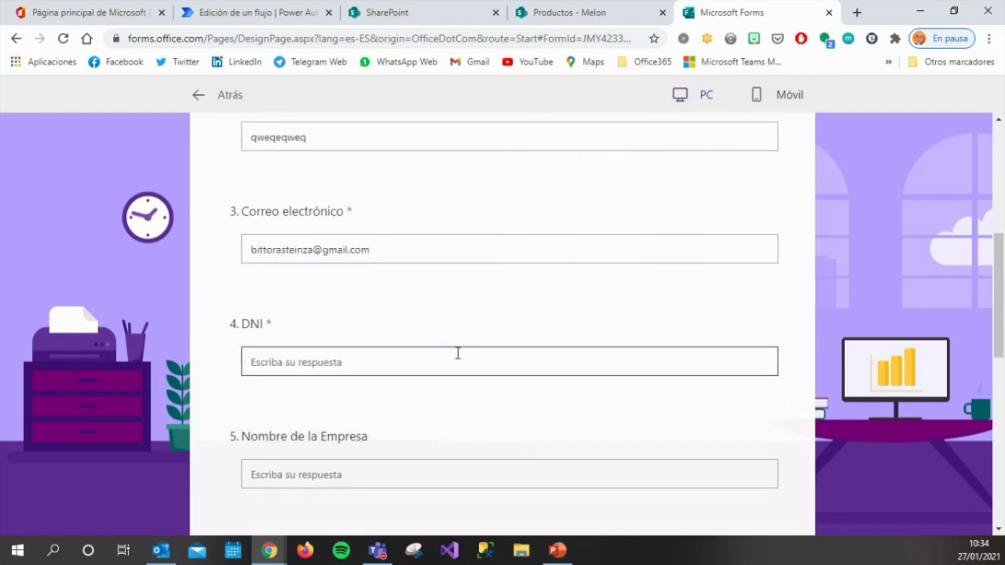
type("asdfadfd")
left_click(417, 476)
type("asdasdasd")
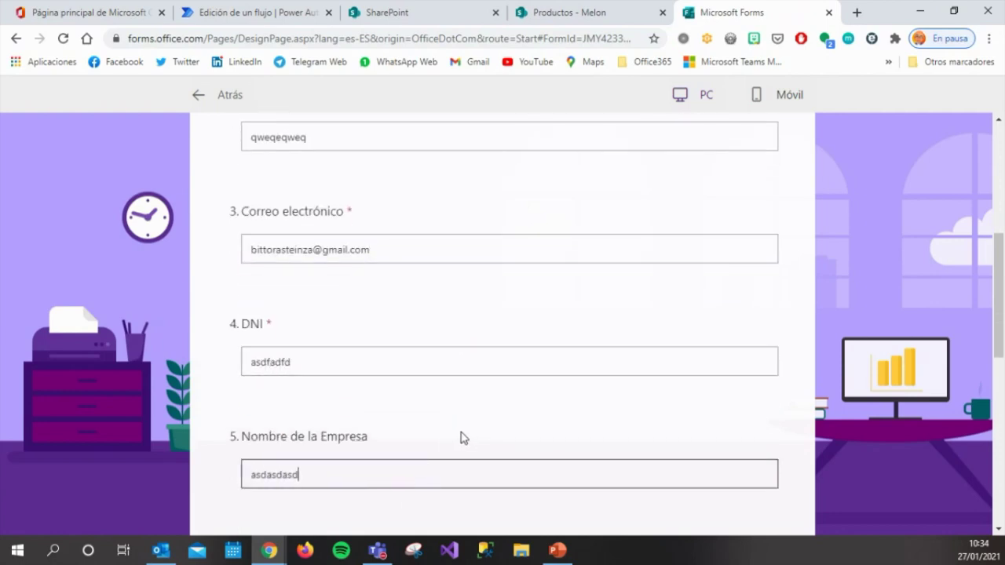
Choose B2B and Entre 20 y 50, submit the response, then view the flow's run history.
scroll(463, 438, "down", 2)
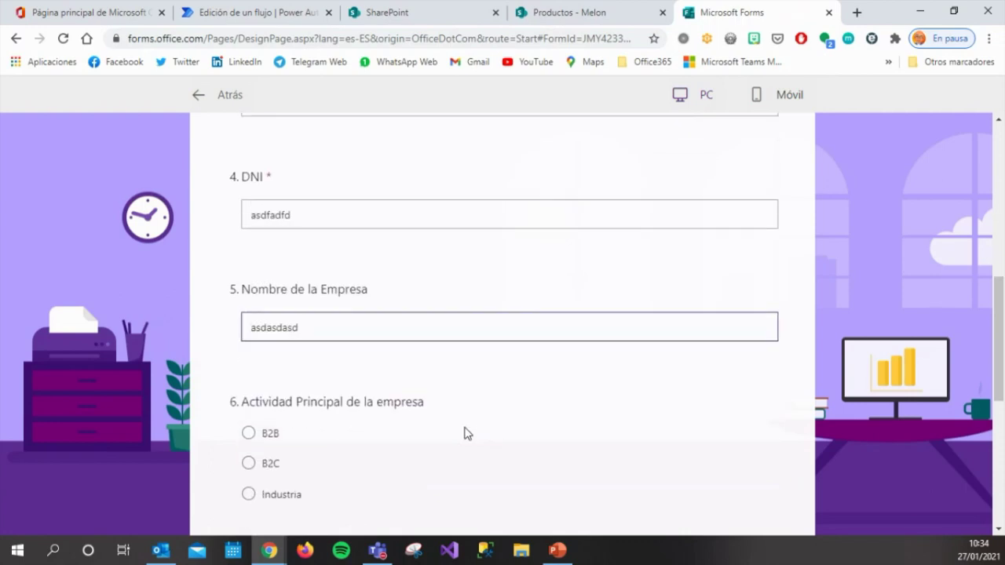
left_click(249, 434)
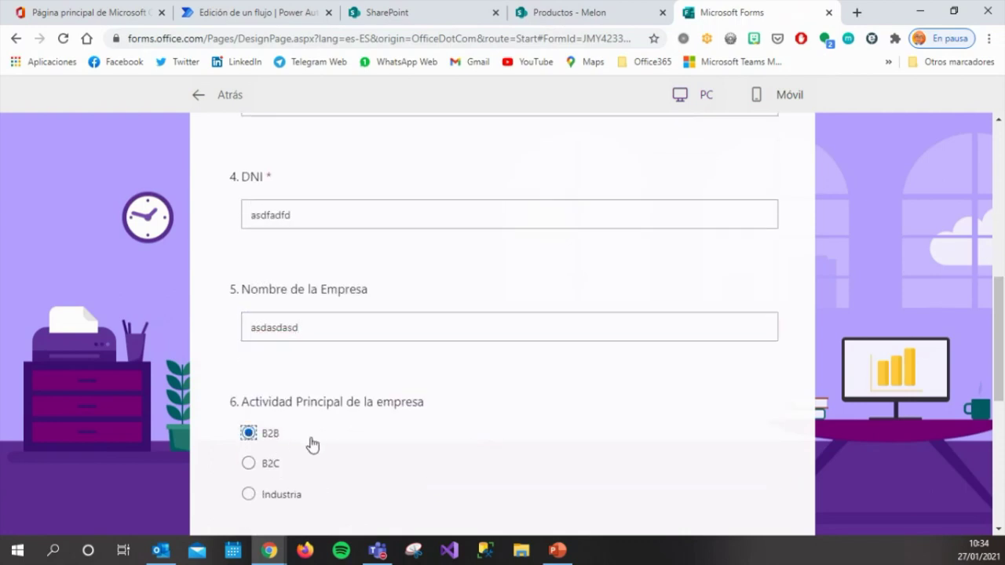
scroll(382, 436, "down", 2)
scroll(383, 433, "down", 1)
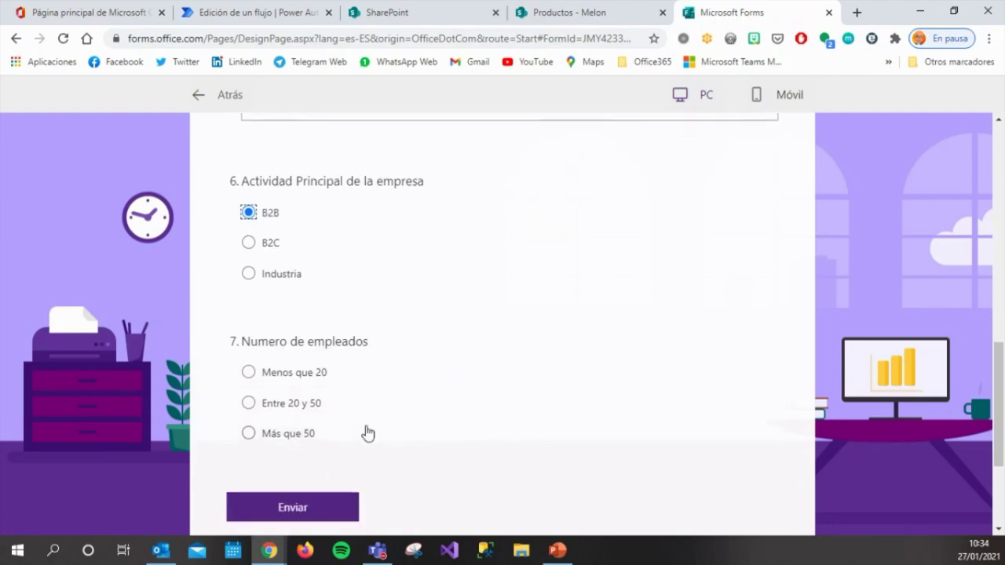
left_click(265, 408)
left_click(328, 519)
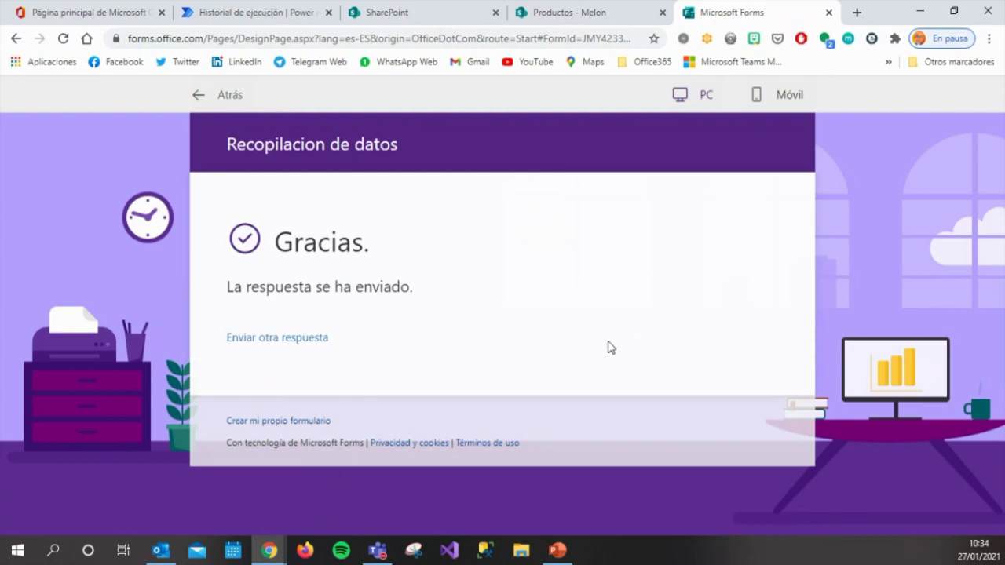
left_click(280, 24)
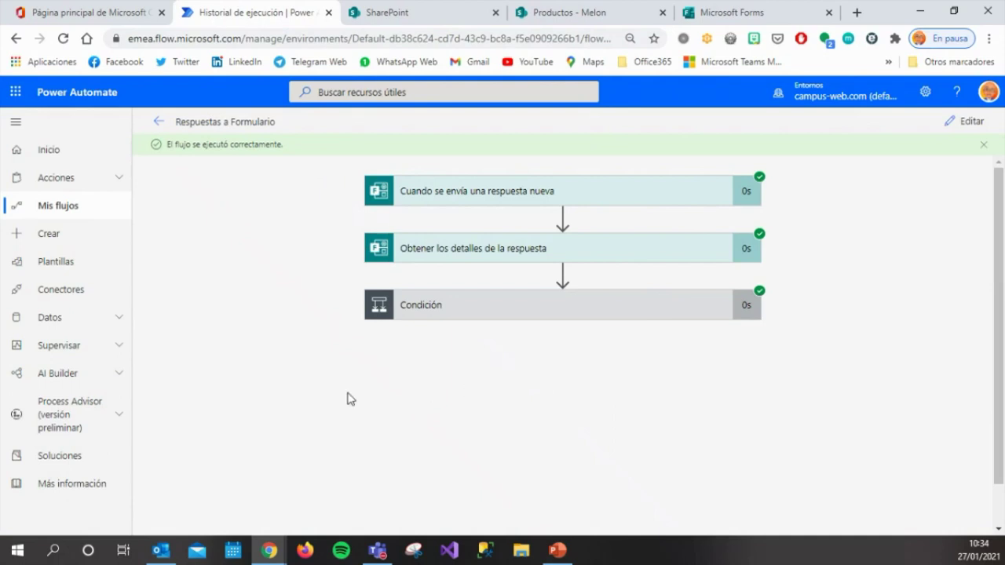
Read the 'Interasd@ en B2B' email in Outlook, then return to the Power Automate run history.
left_click(168, 551)
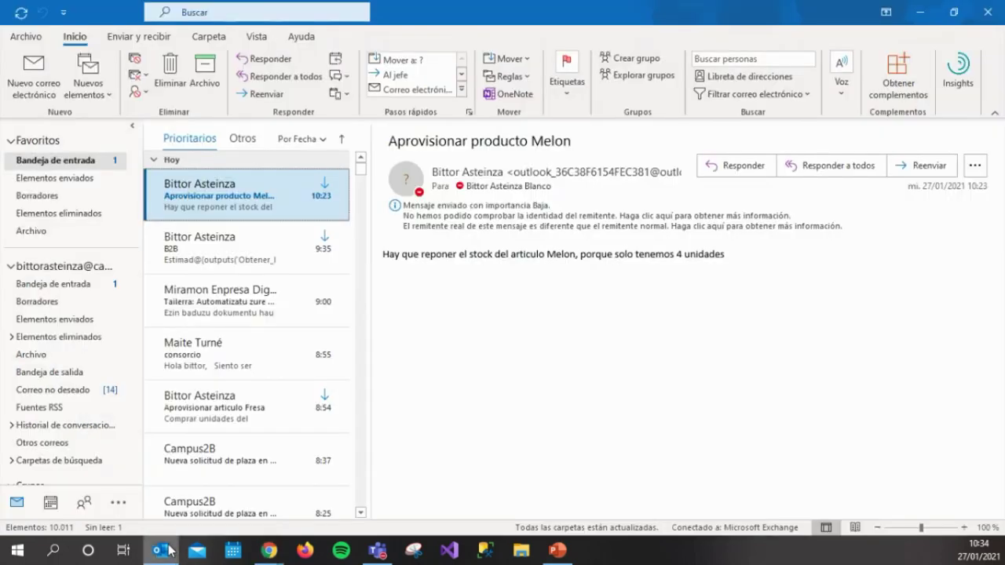
left_click(244, 212)
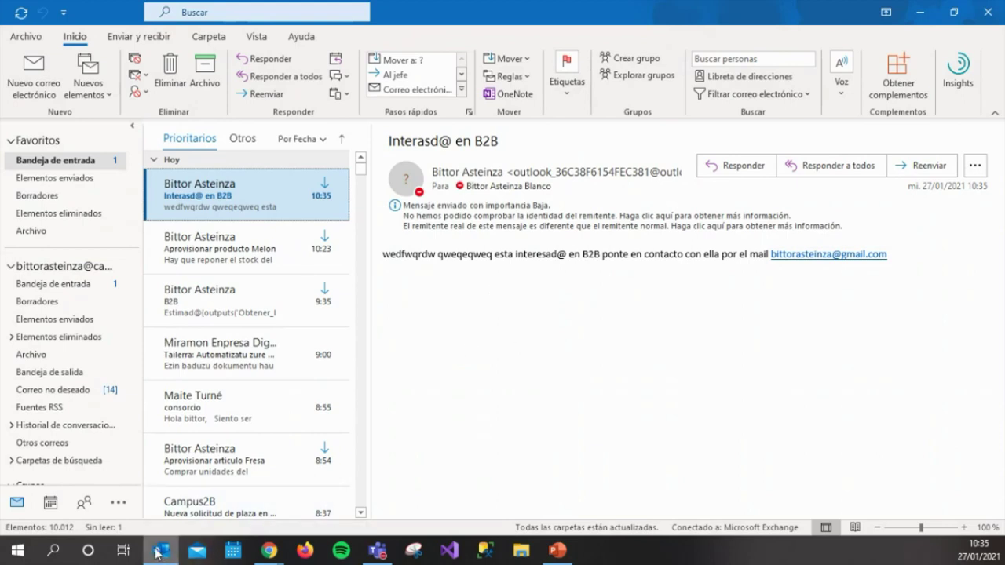
mouse_move(264, 556)
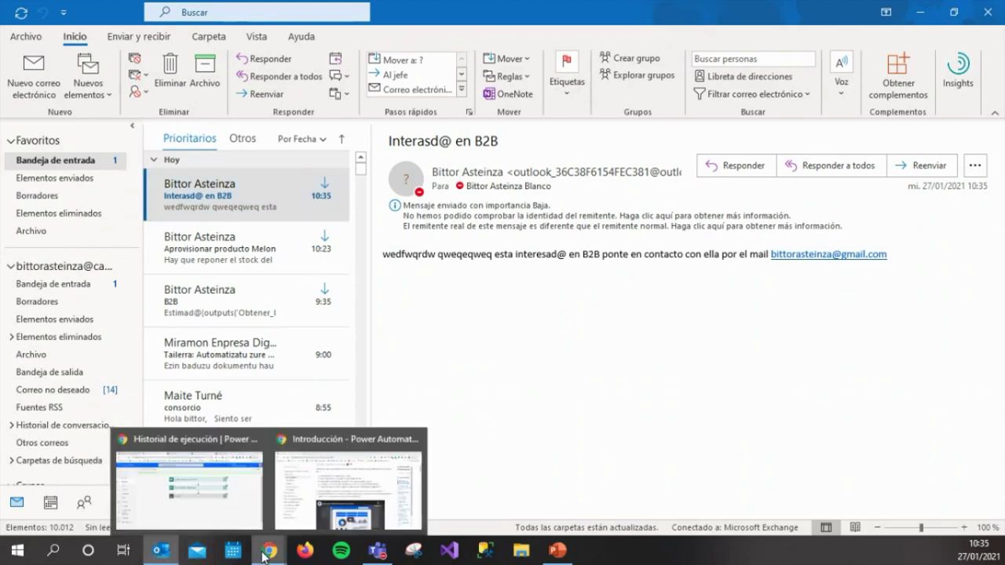
left_click(239, 483)
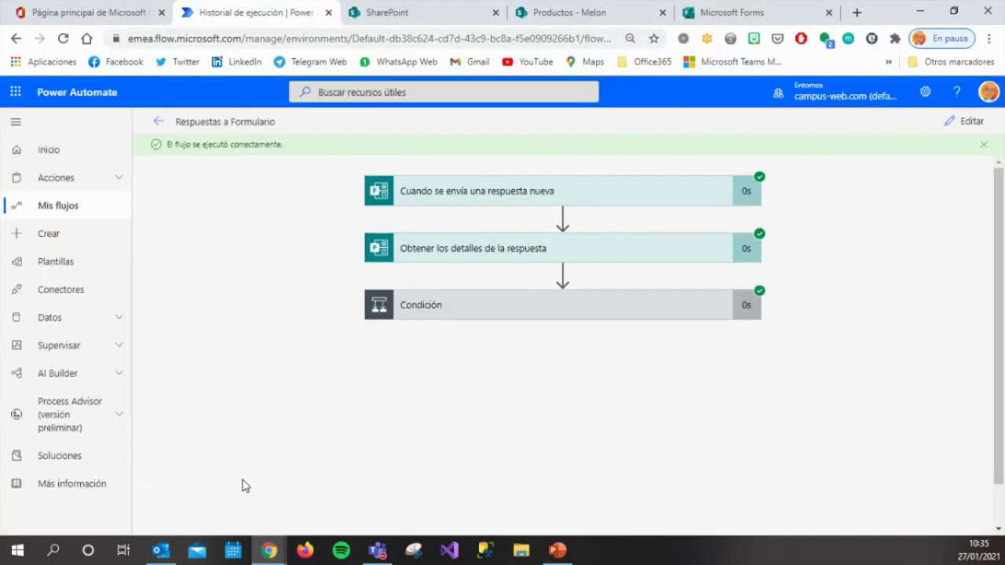
Go back to the Respuestas a Formulario details page, dismiss the ready notice, and return to the Forms tab.
left_click(154, 124)
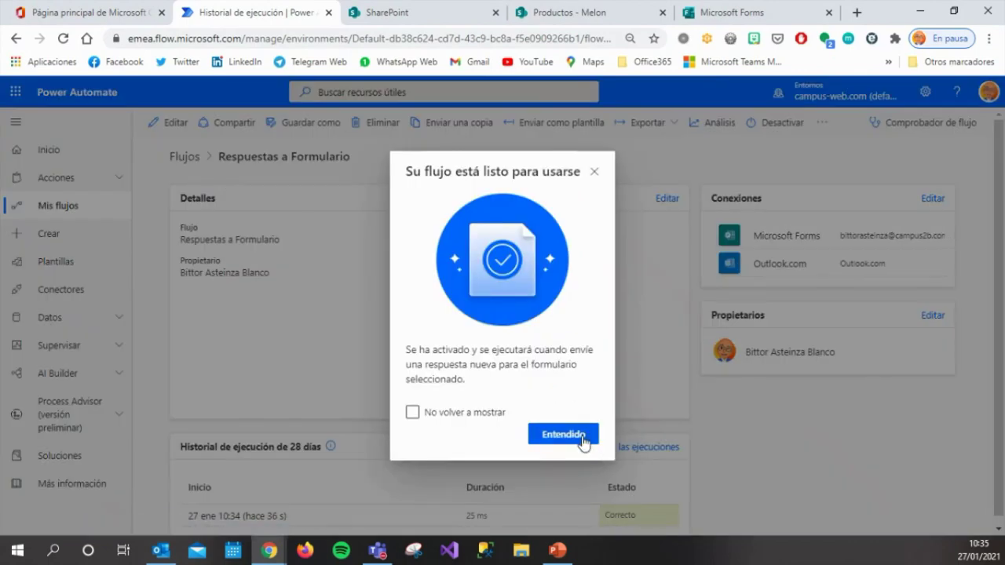
left_click(581, 436)
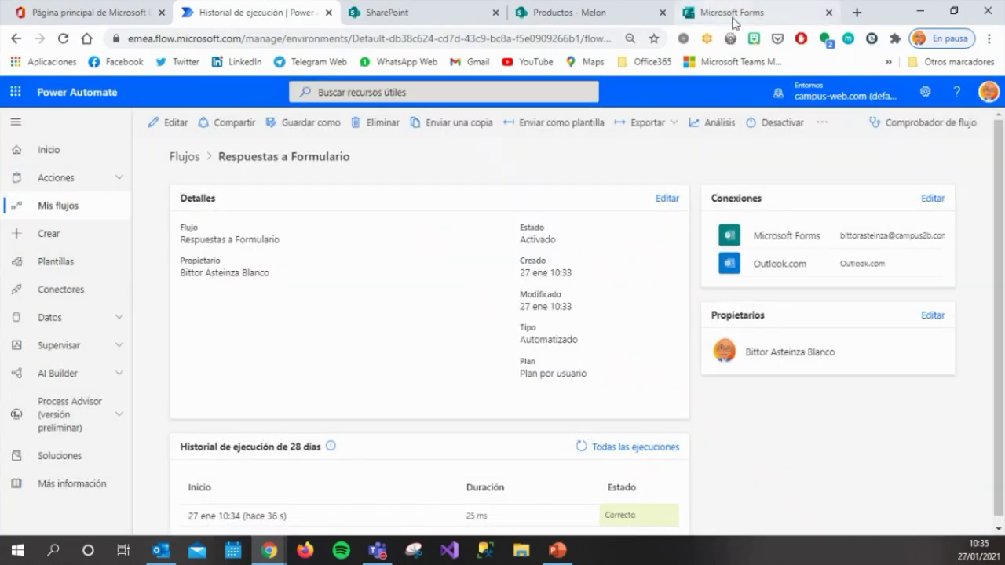
left_click(733, 19)
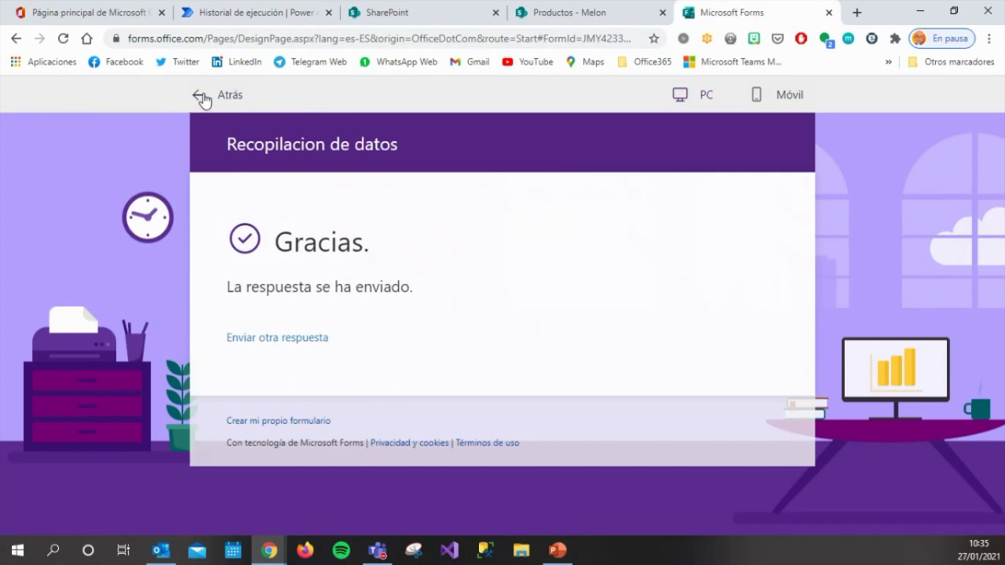
Reopen the form preview and answer Nombre 'Hol' and Apellidos 'H'.
left_click(203, 95)
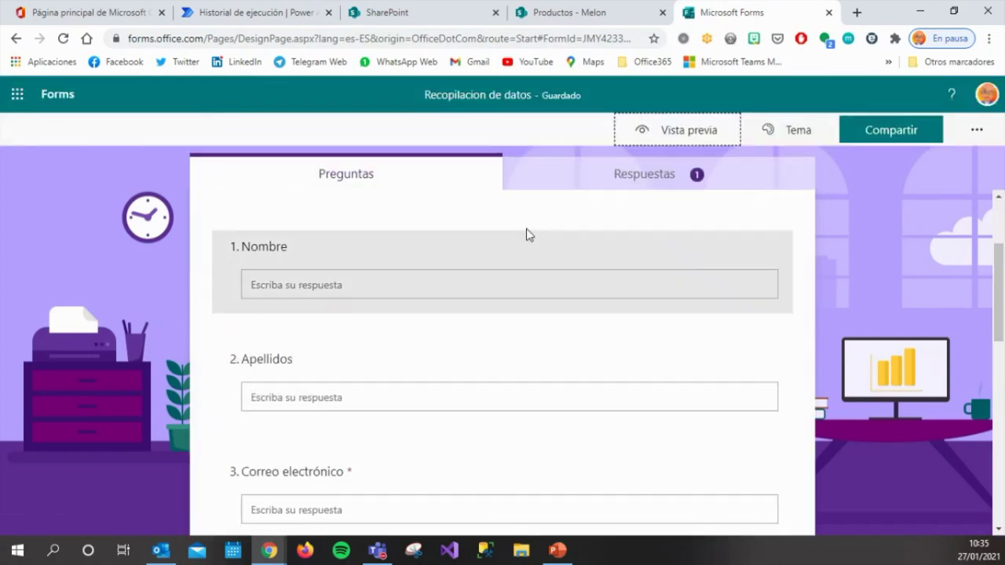
left_click(690, 132)
scroll(463, 330, "down", 2)
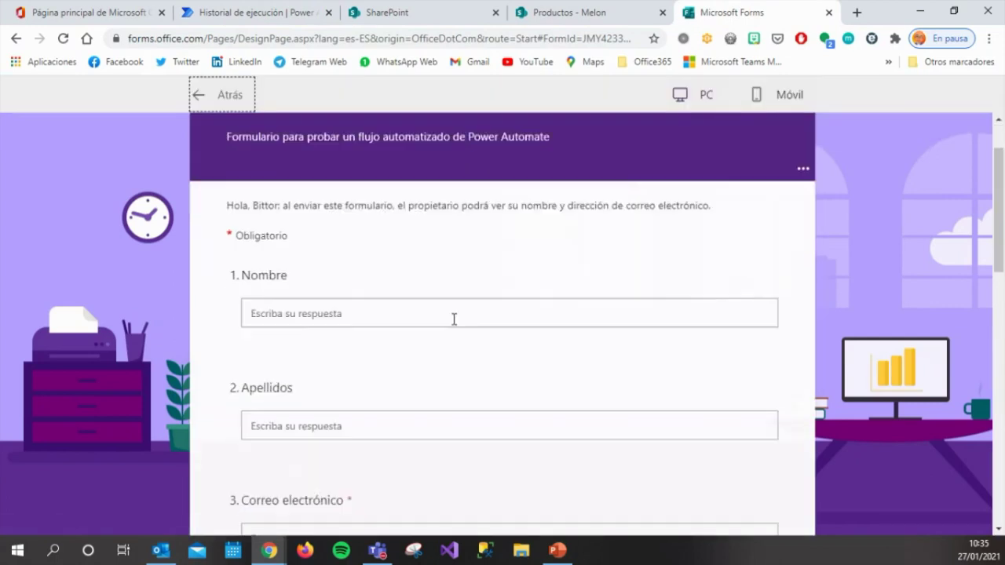
left_click(436, 253)
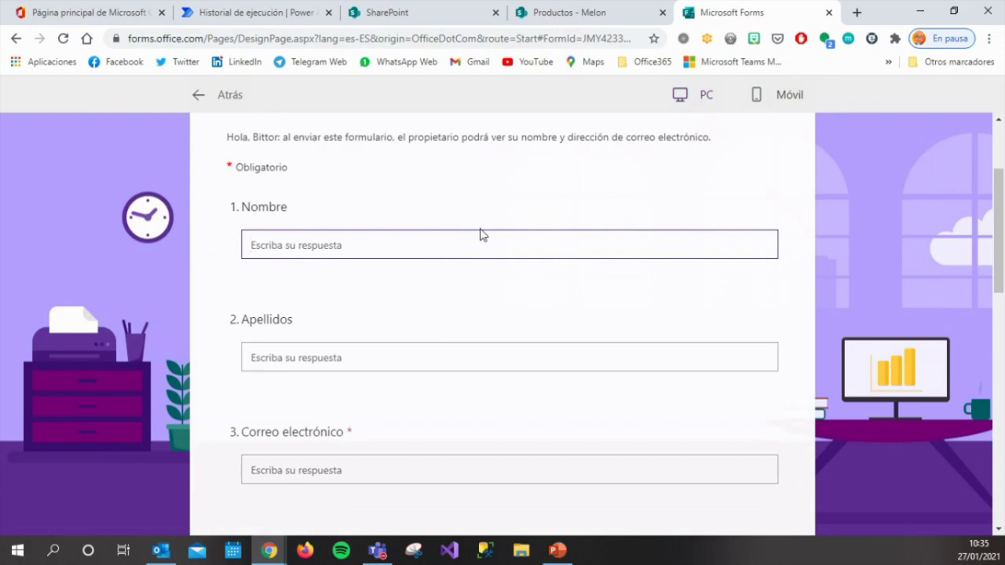
type("Hola")
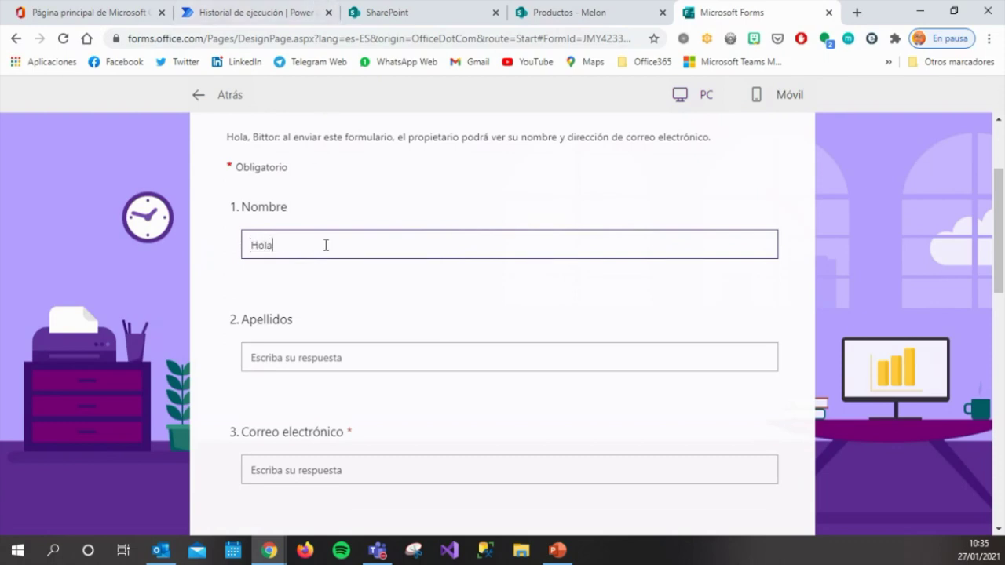
left_click(339, 354)
type("Hola")
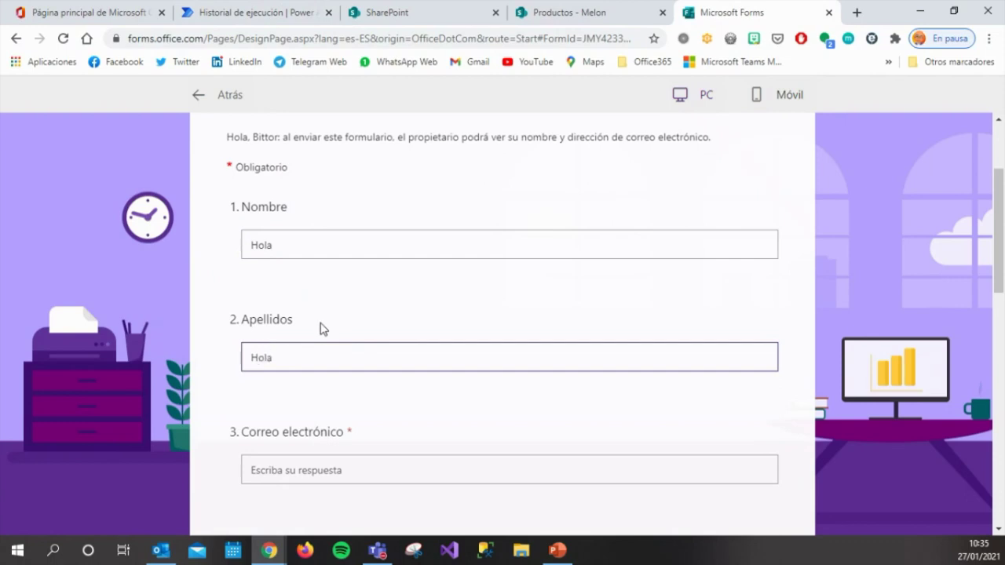
Fill in the respondent's e-mail, a dummy DNI, and company name 'dsfdsfsfdf'.
scroll(322, 328, "down", 2)
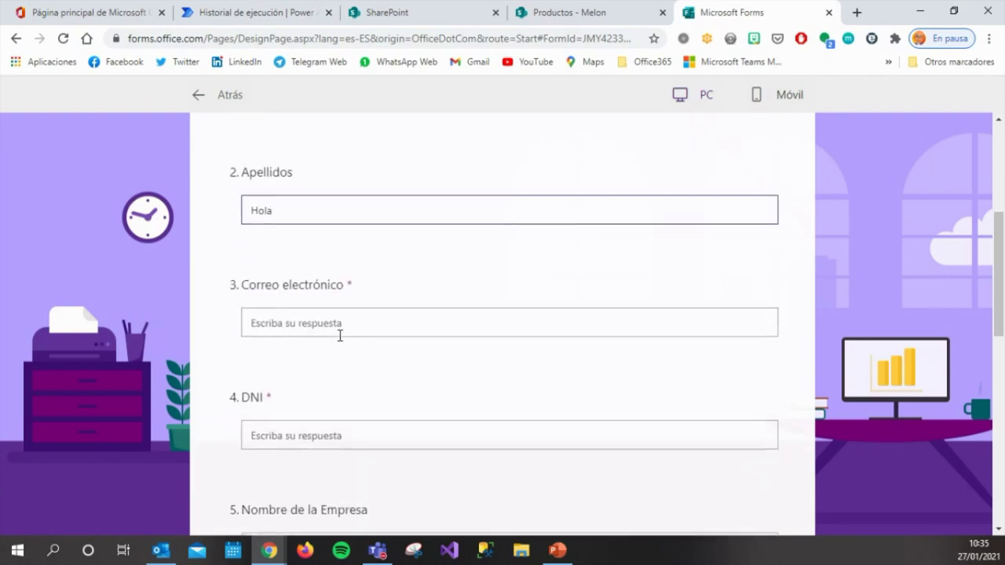
left_click(345, 321)
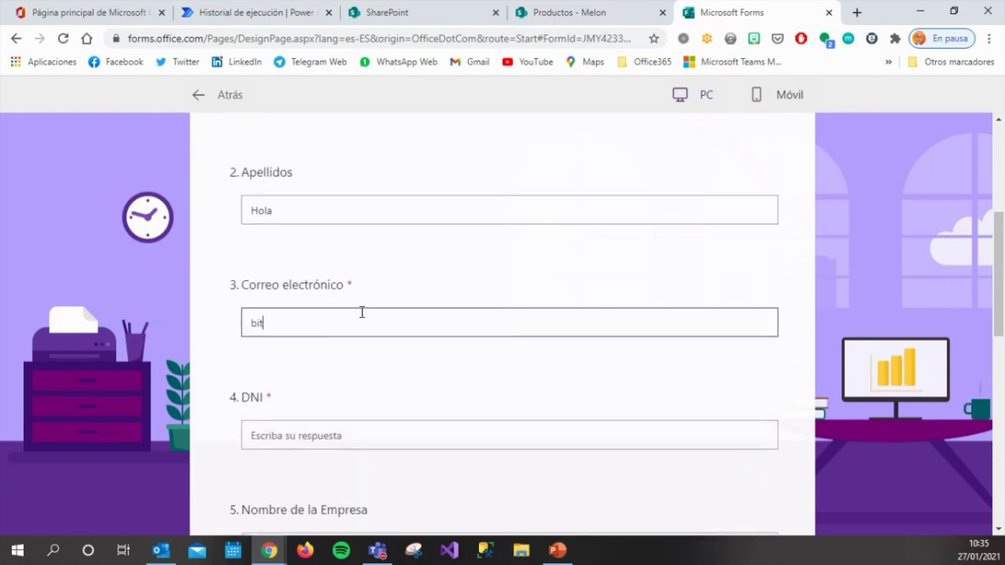
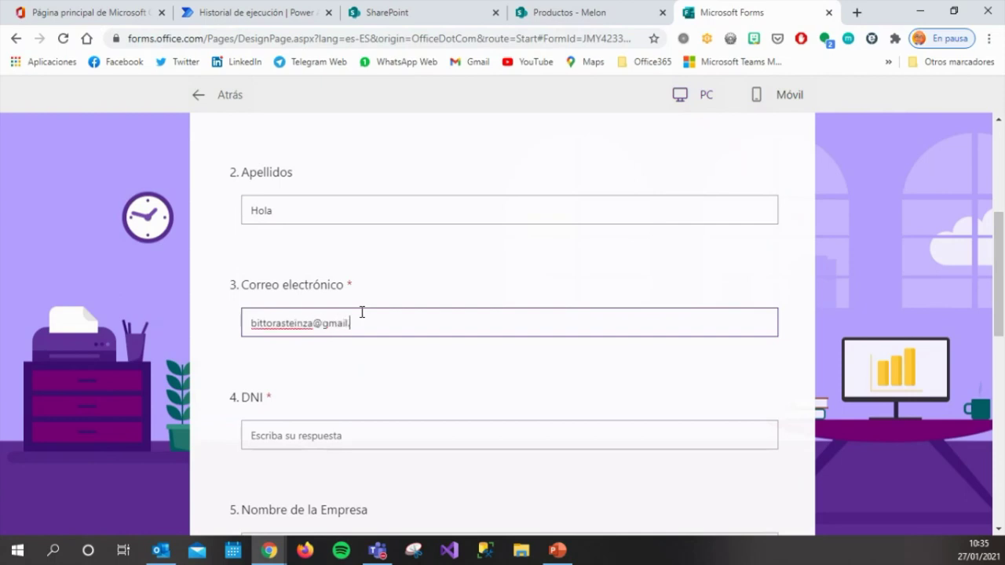
left_click(382, 432)
type("dsvsfdsfs")
scroll(424, 463, "down", 3)
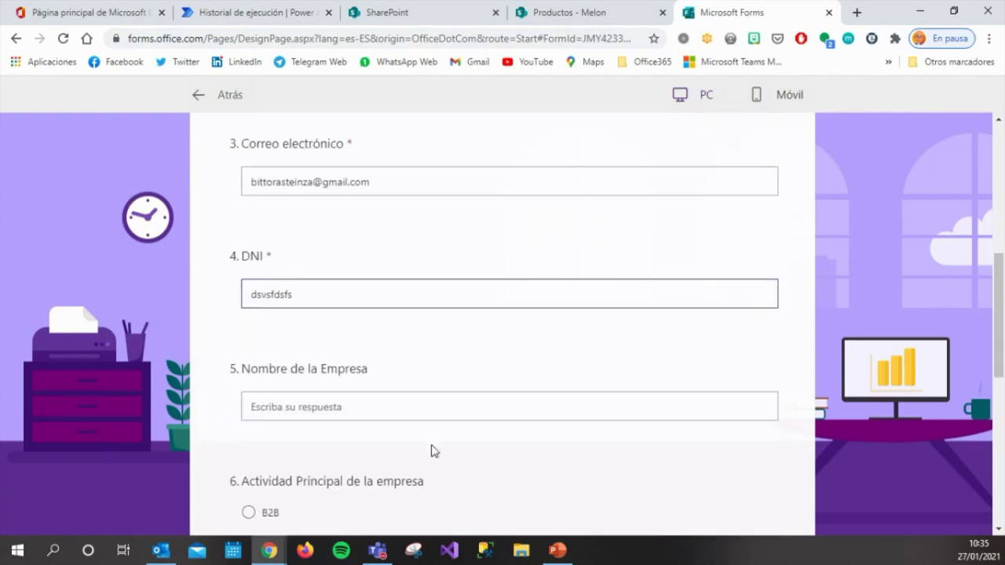
left_click(467, 331)
type("dsfdsfsfdf")
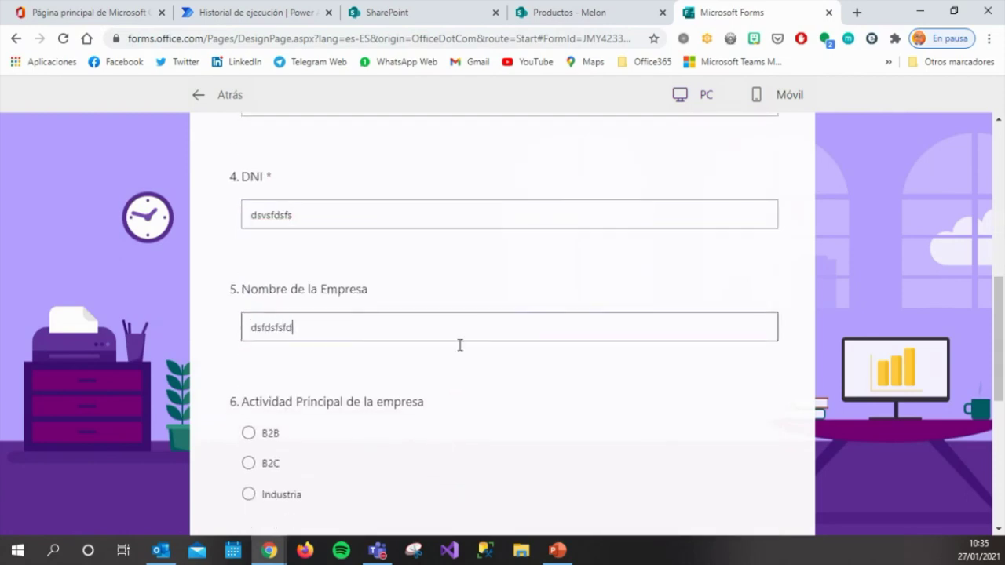
Choose B2C and Entre 20 y 50 employees, submit the response, then open the Mail app.
left_click(249, 464)
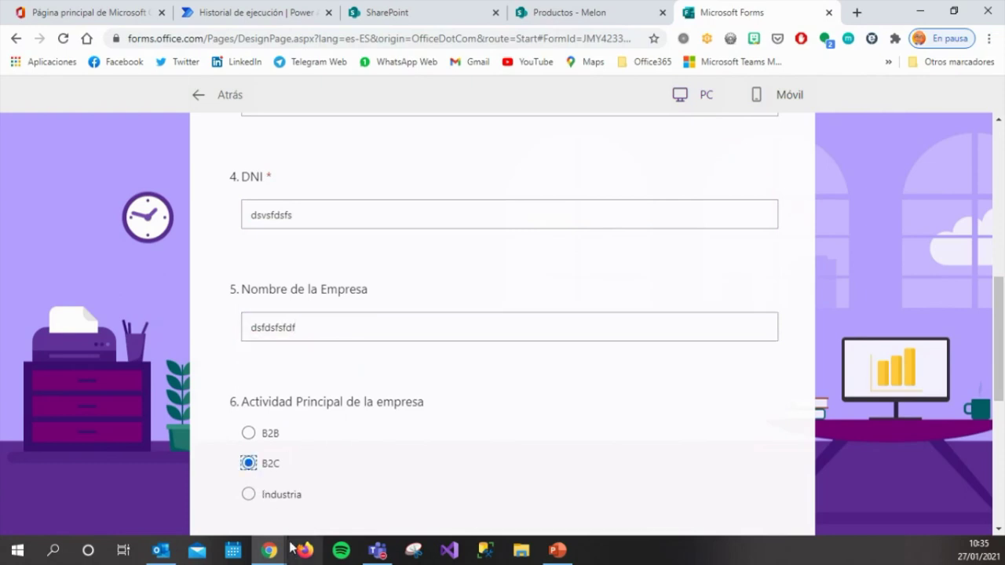
scroll(508, 434, "down", 1)
scroll(508, 435, "down", 2)
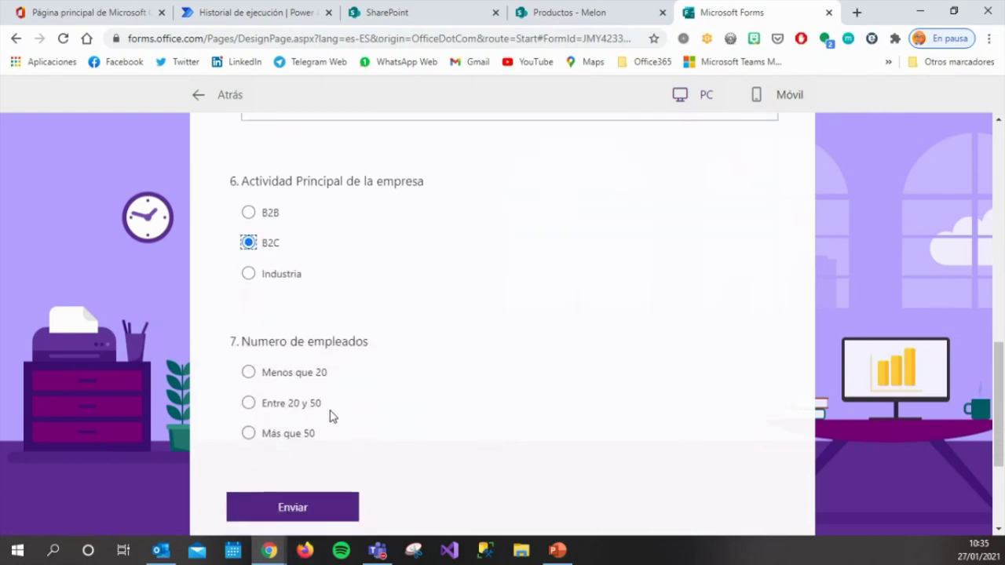
left_click(312, 404)
left_click(315, 511)
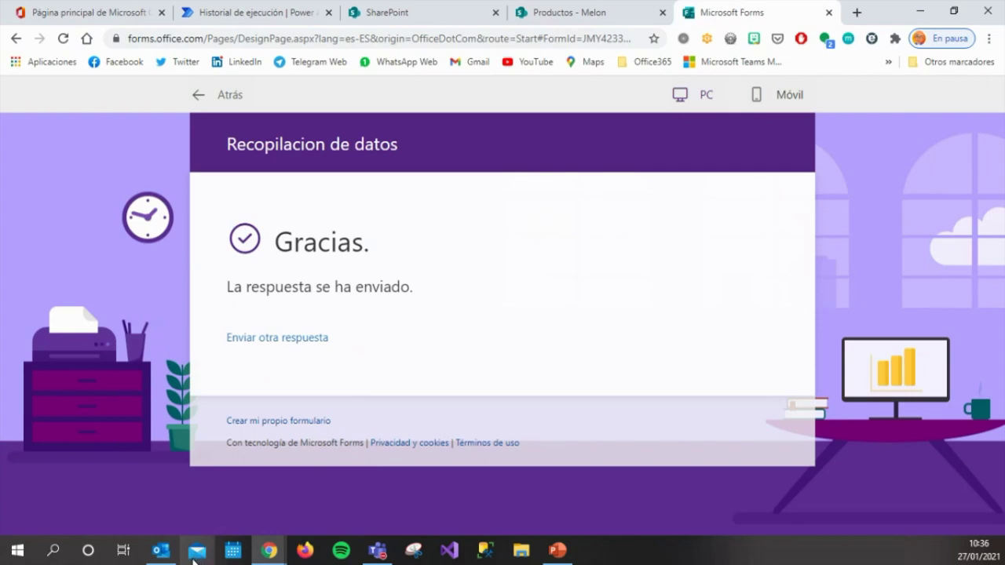
left_click(196, 554)
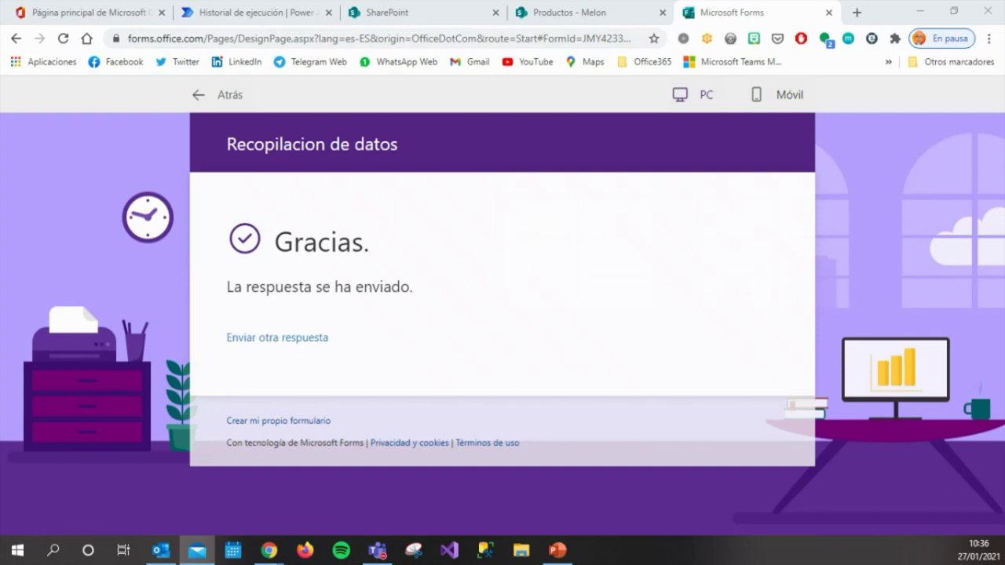
left_click_drag(0, 369, 488, 89)
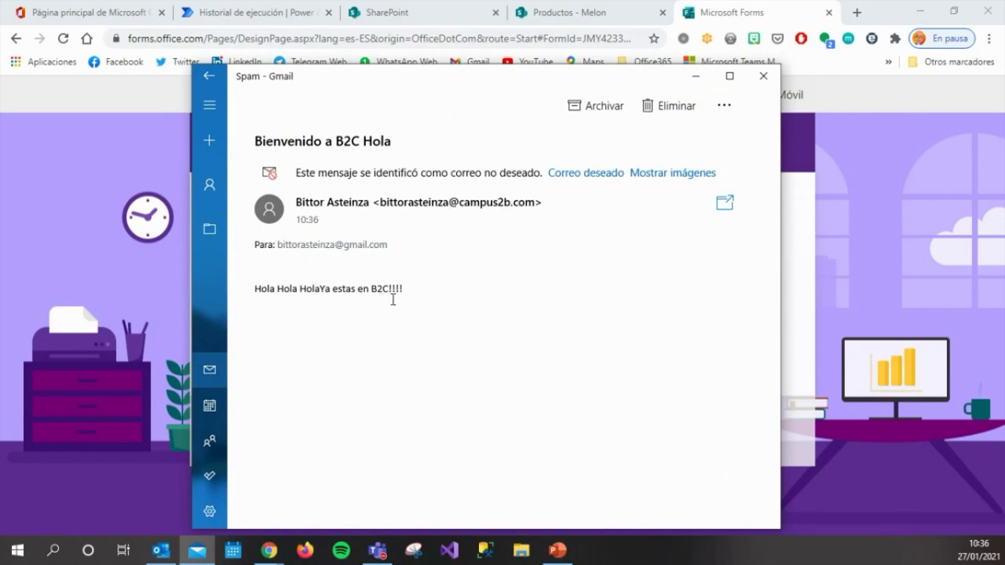
left_click(762, 76)
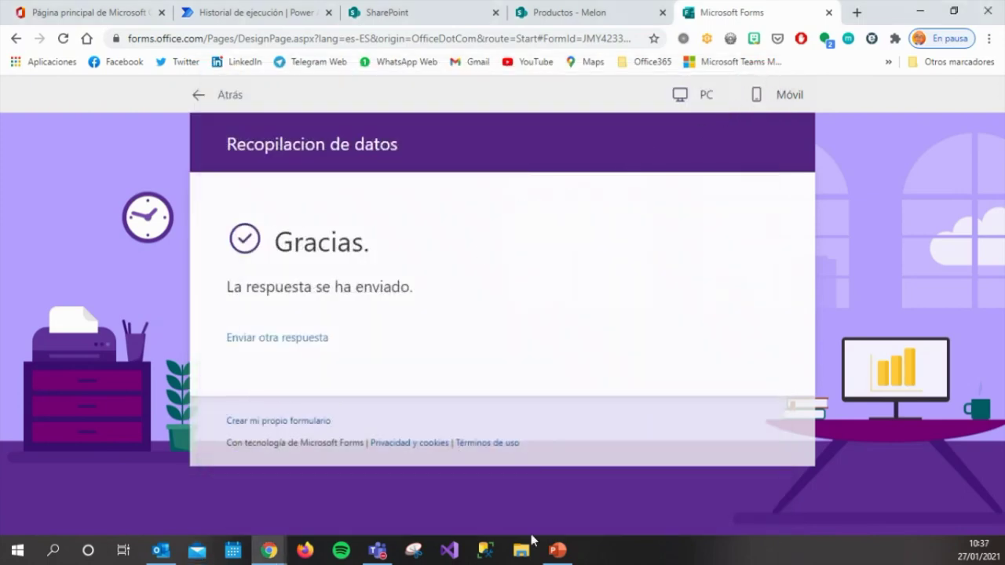